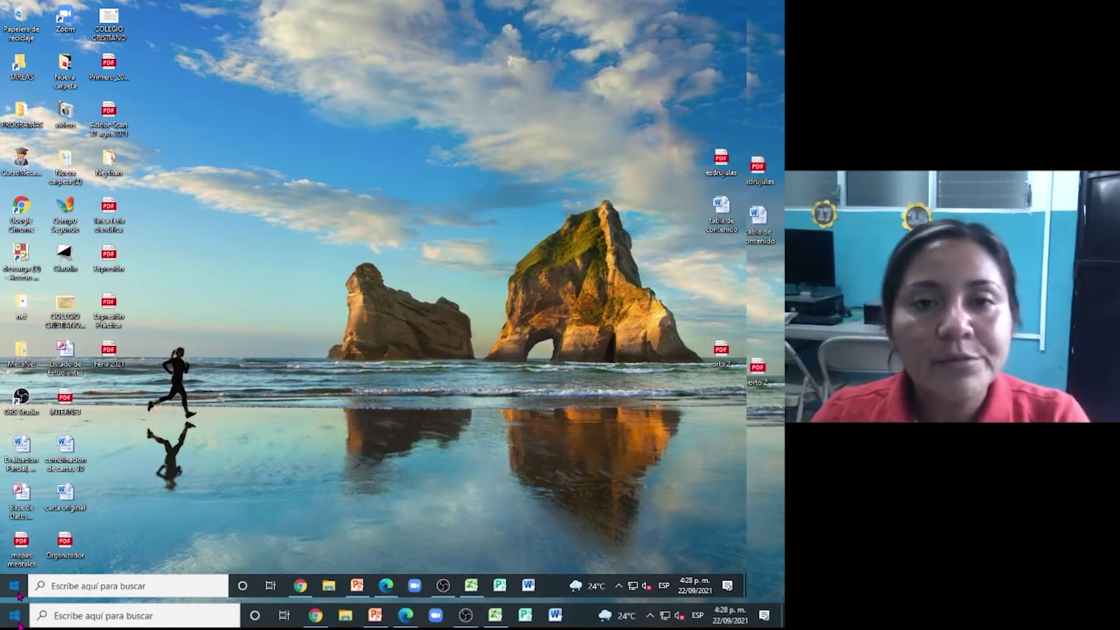
# - Open the Windows 10 Start menu from the taskbar's Start button
pyautogui.click(15, 586)
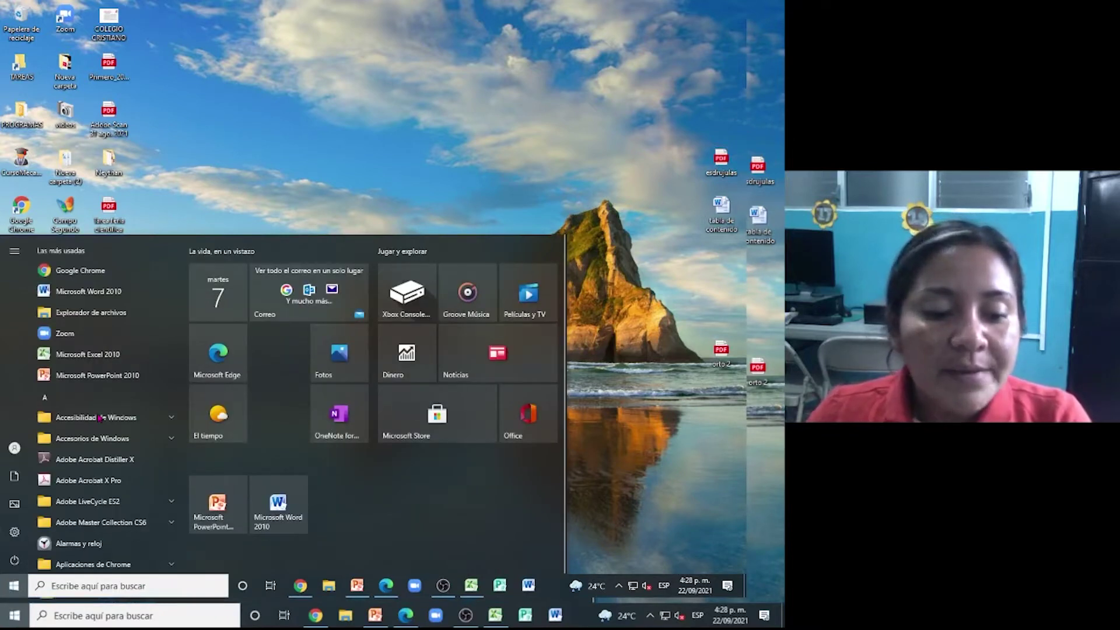
# - Scroll the Start menu app list to M and expand the Microsoft Office folder
pyautogui.scroll(-5, 100, 418)
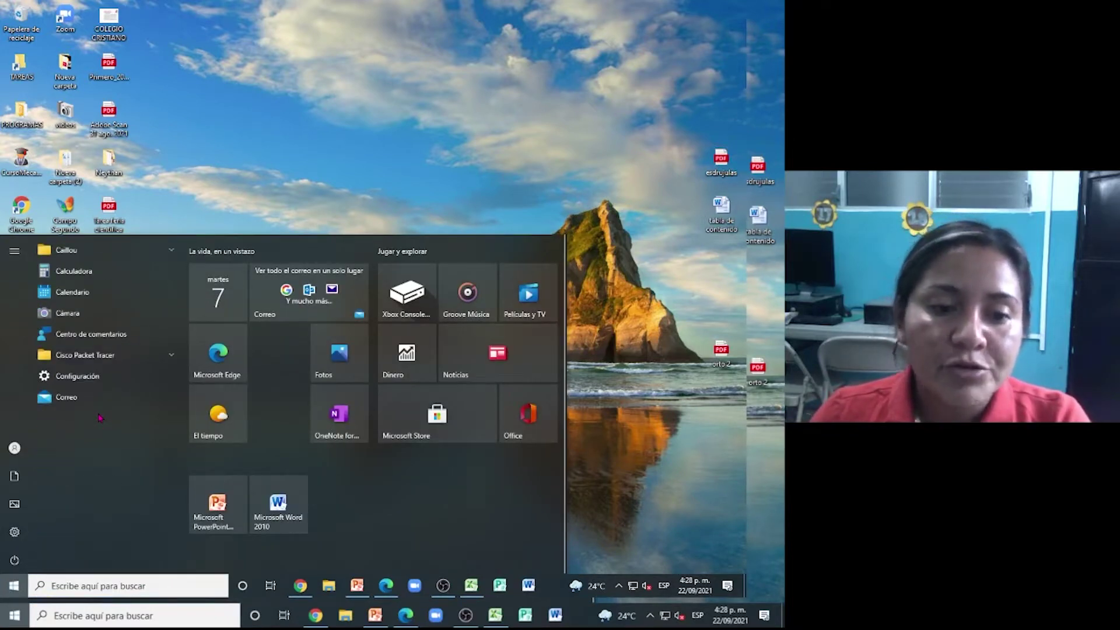
pyautogui.scroll(-3, 101, 418)
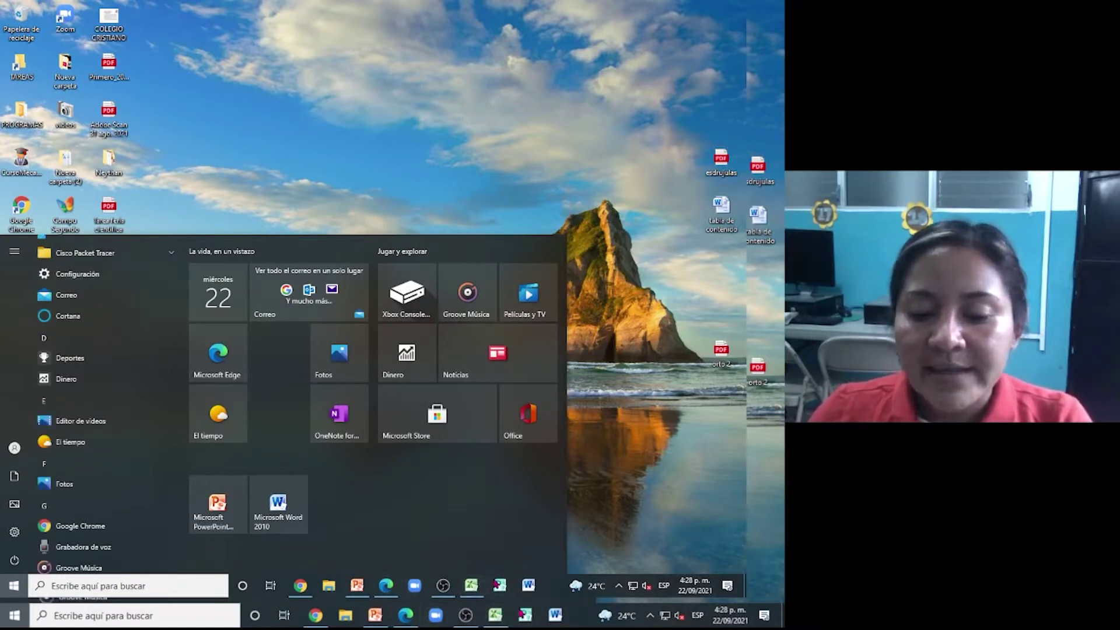
pyautogui.moveTo(473, 592)
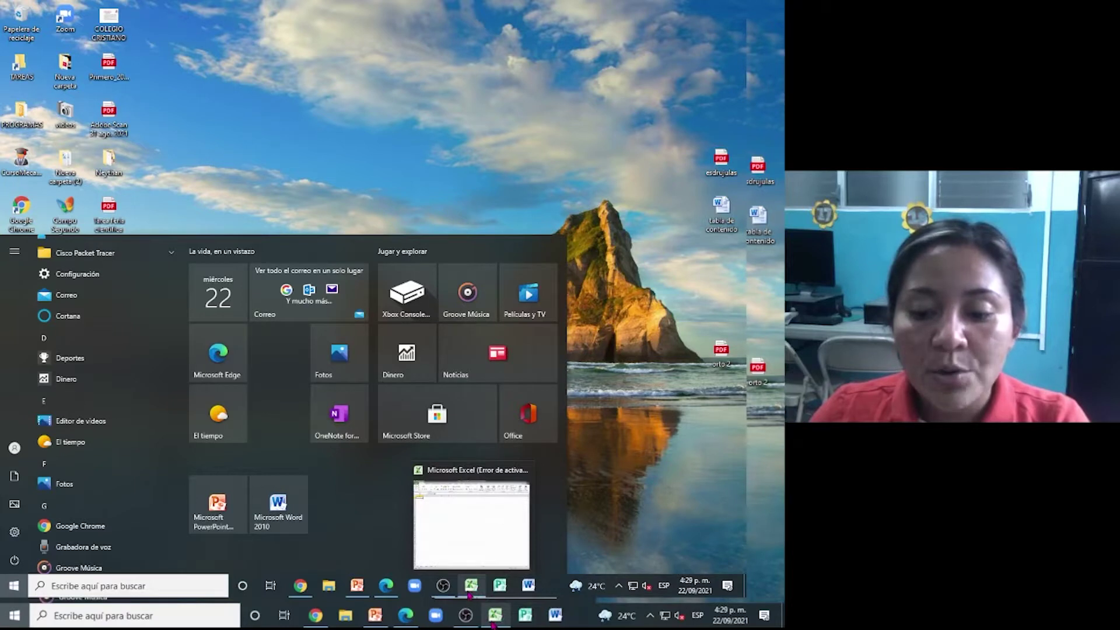
pyautogui.scroll(-5, 100, 423)
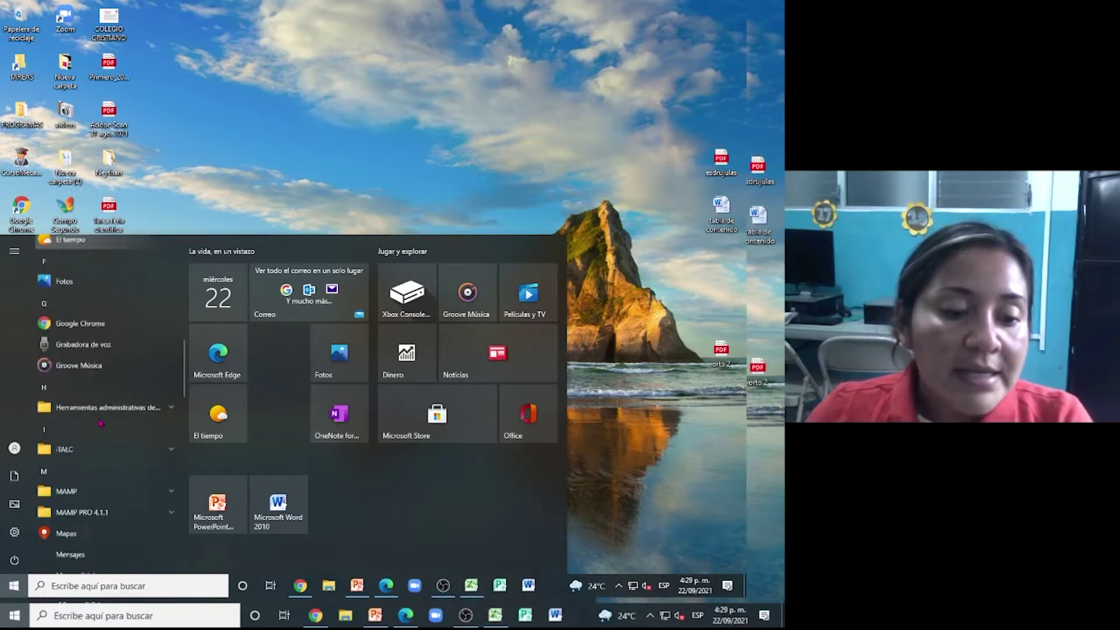
pyautogui.scroll(-3, 107, 426)
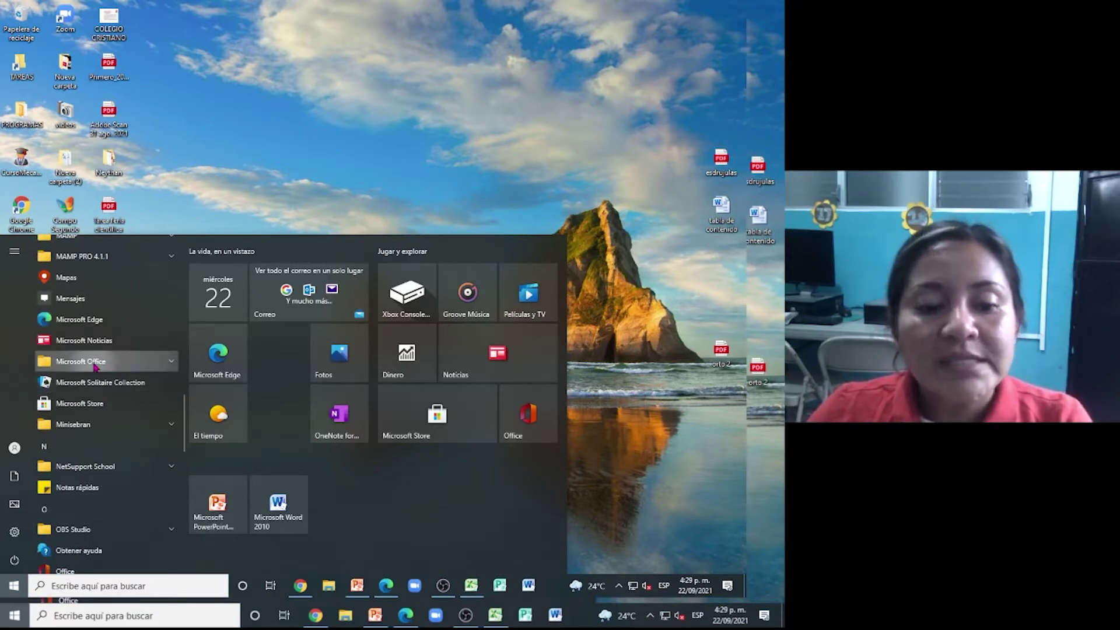
pyautogui.click(154, 364)
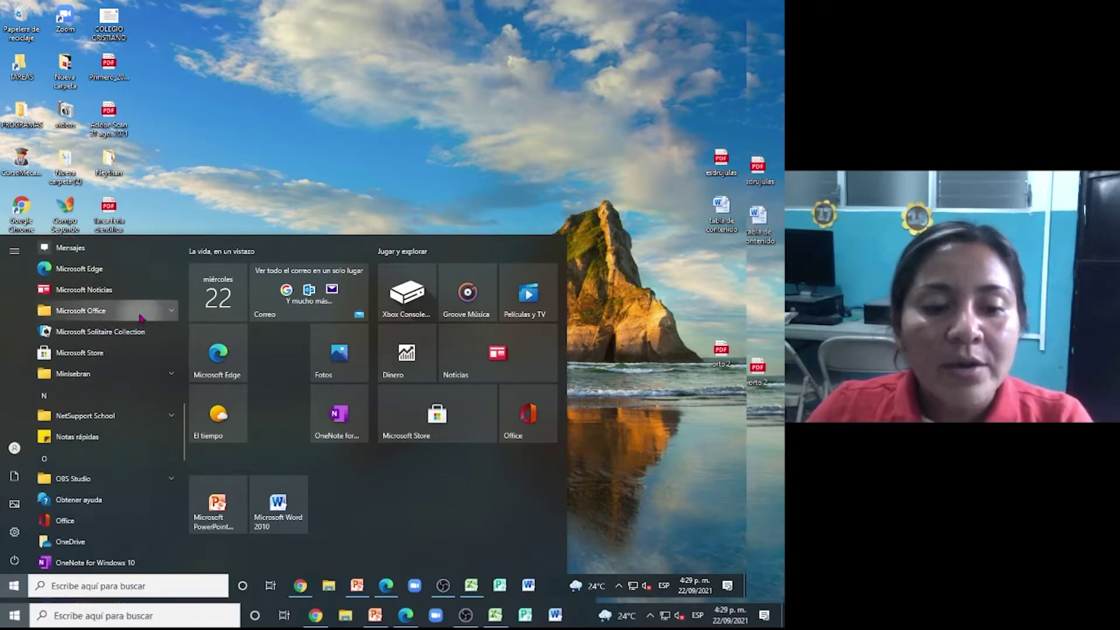
pyautogui.scroll(-2, 137, 315)
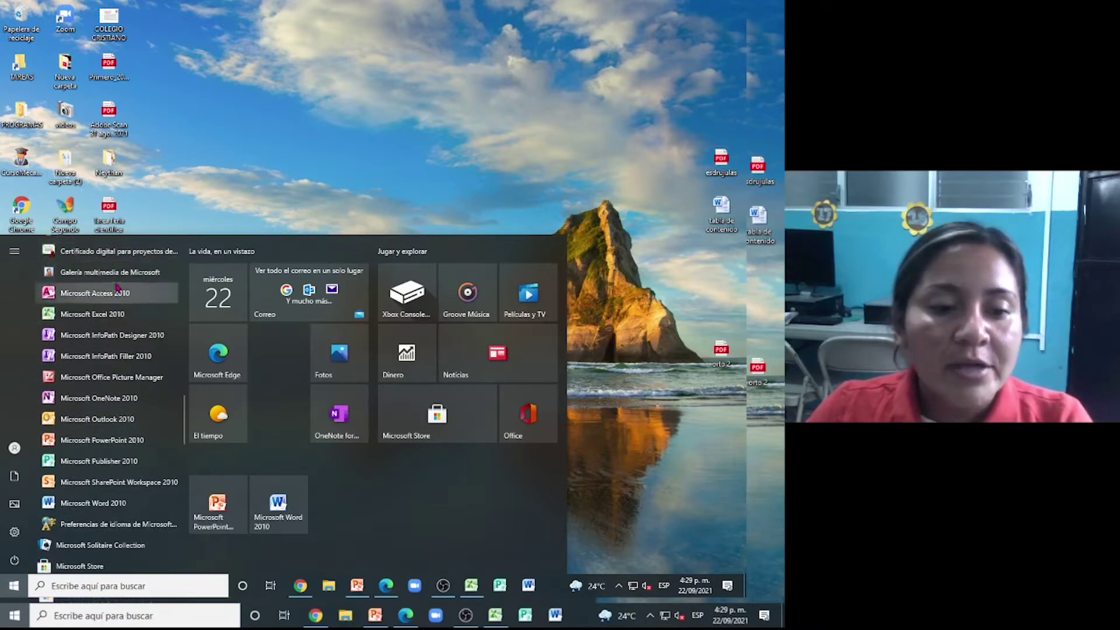
# - Try repeatedly to launch Microsoft Excel 2010 from the Office group
pyautogui.click(120, 315)
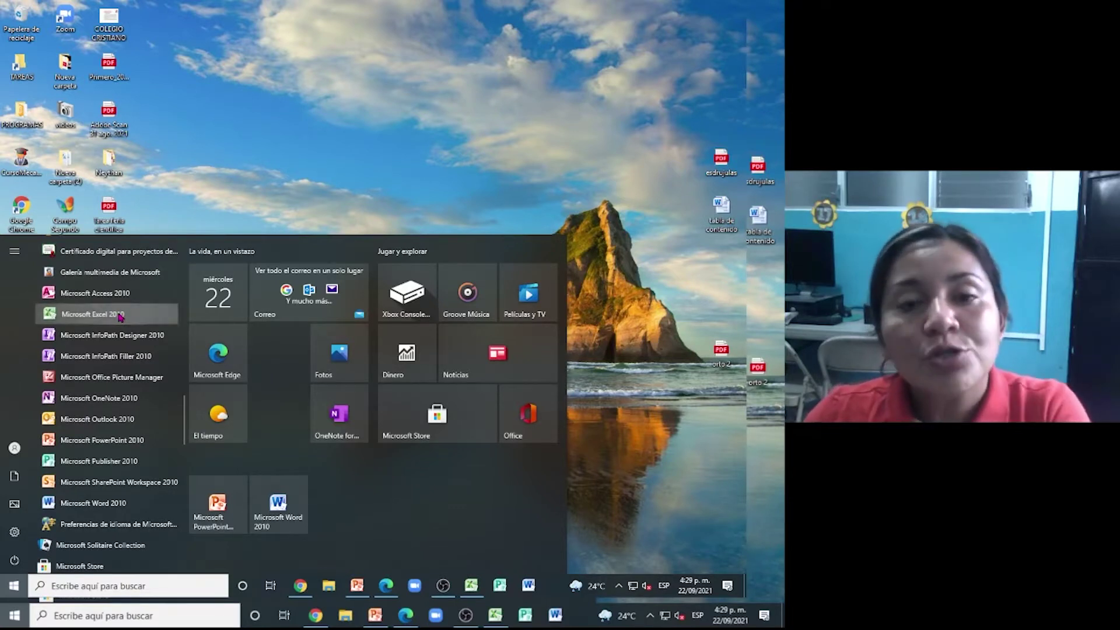
pyautogui.click(119, 316)
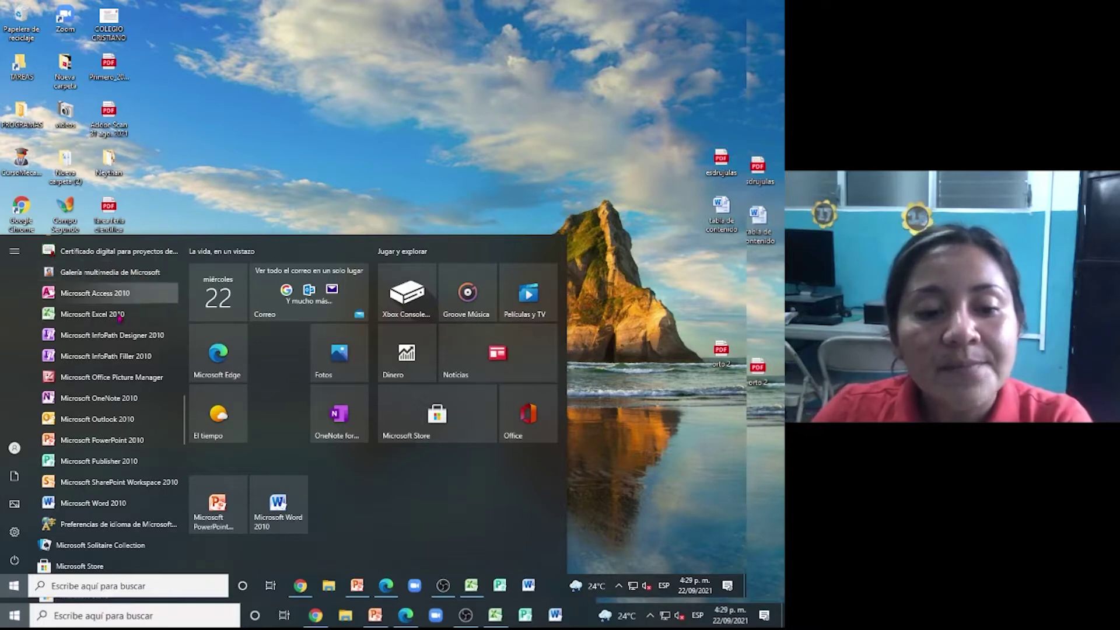
pyautogui.click(120, 316)
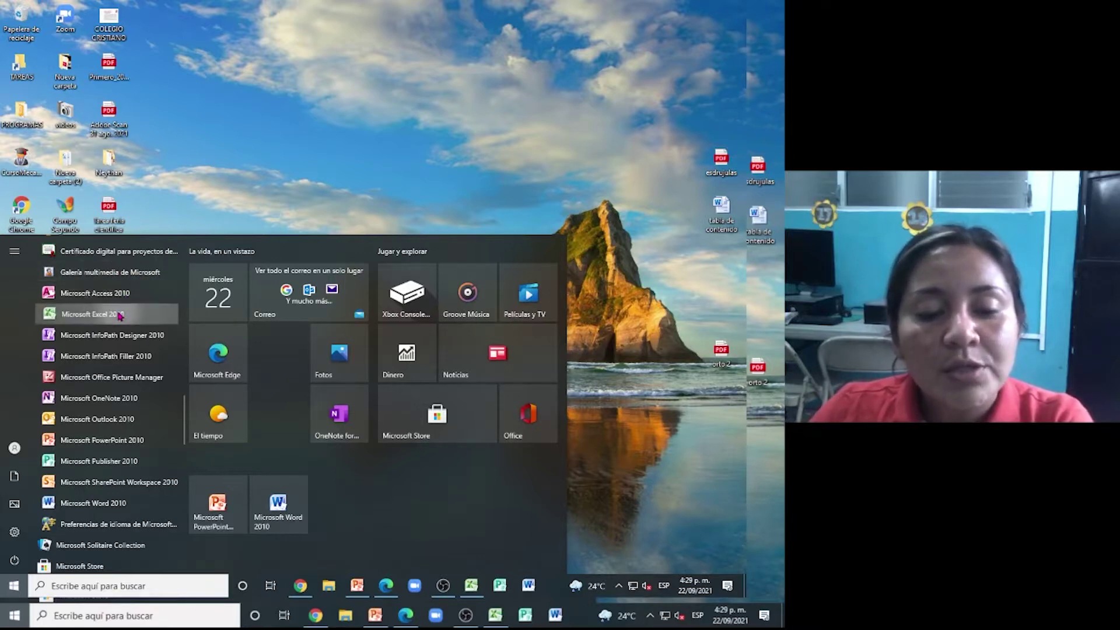
pyautogui.click(161, 313)
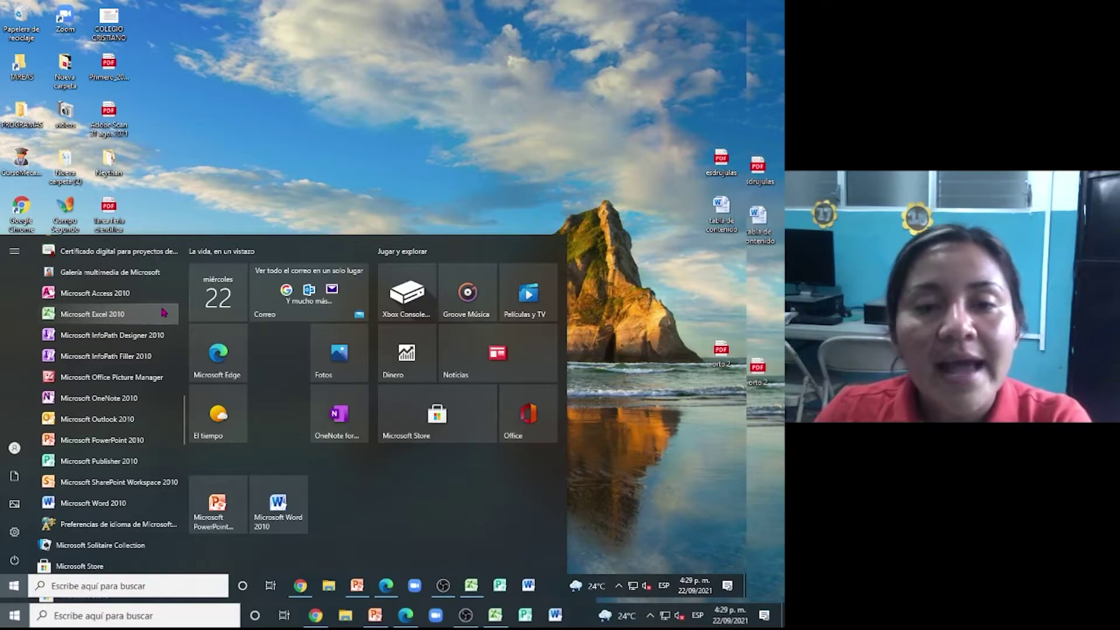
pyautogui.click(167, 312)
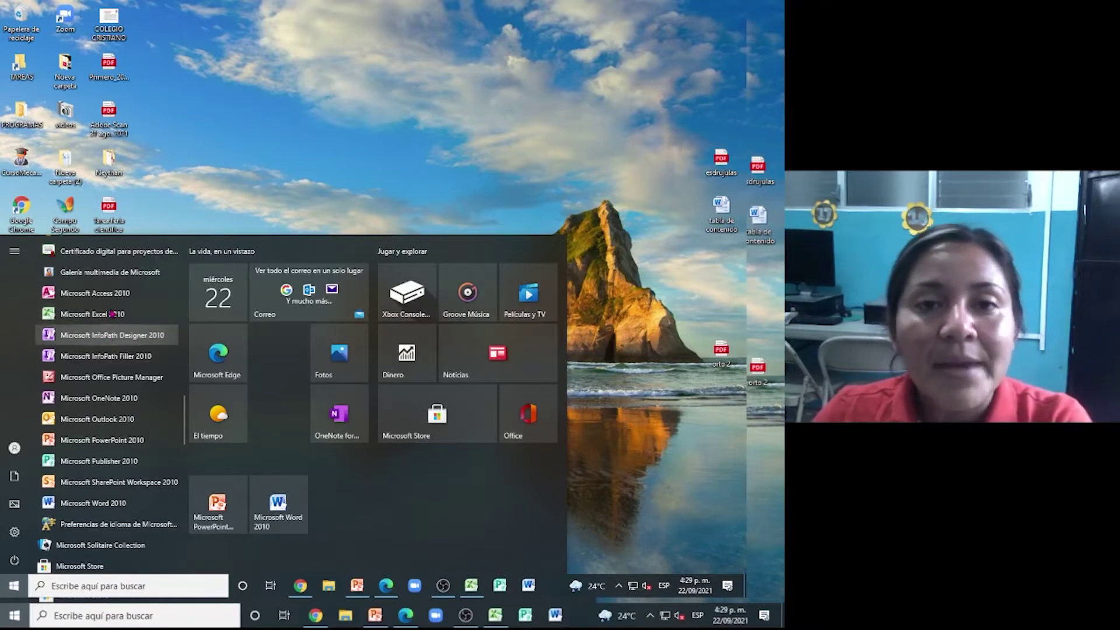
pyautogui.click(119, 313)
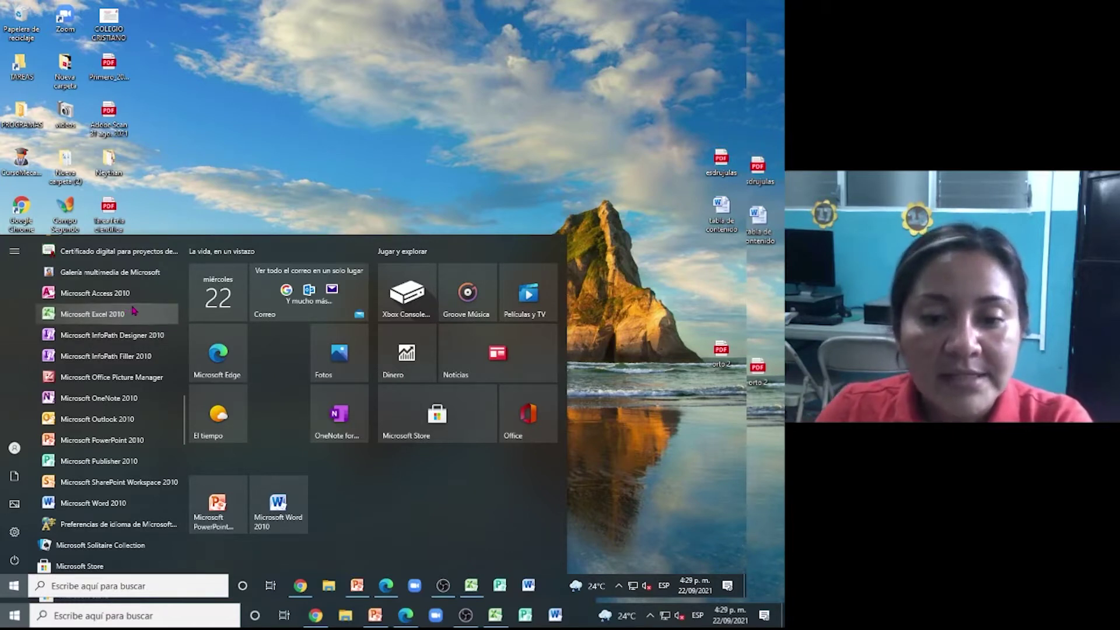
pyautogui.click(78, 316)
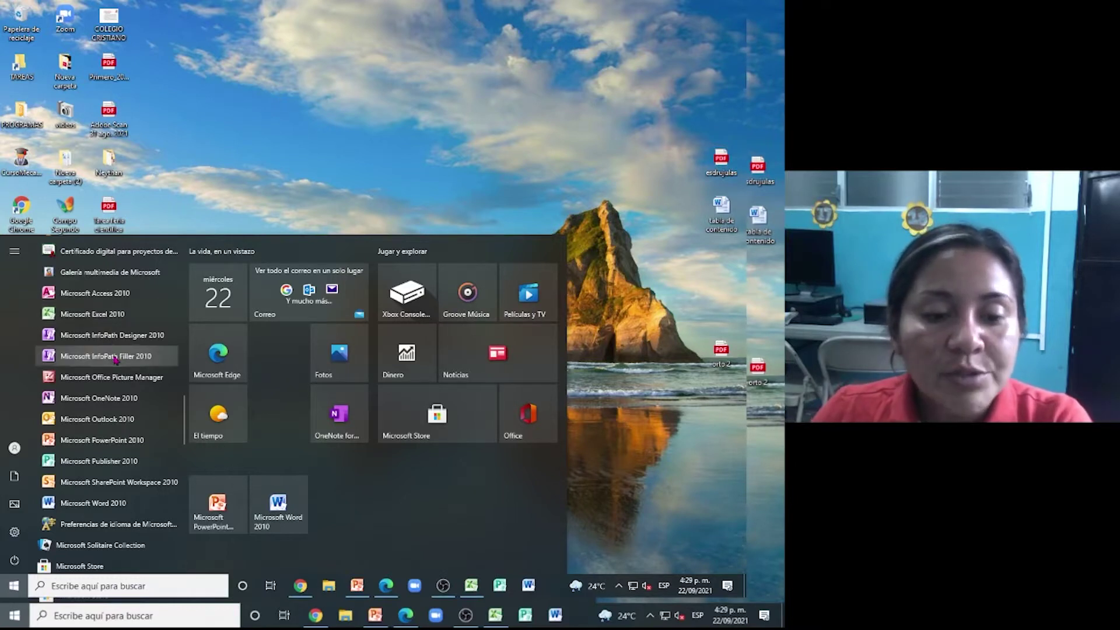
# - Open Excel 2010's context options, then dismiss them and close the Start menu
pyautogui.rightClick(111, 316)
pyautogui.rightClick(111, 315)
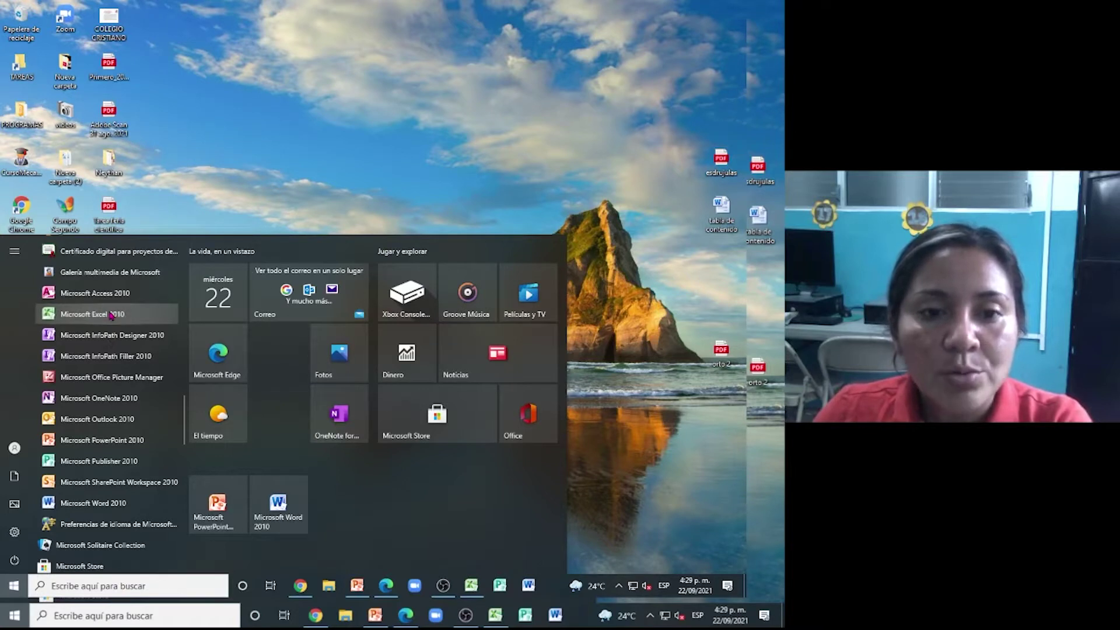
pyautogui.rightClick(110, 316)
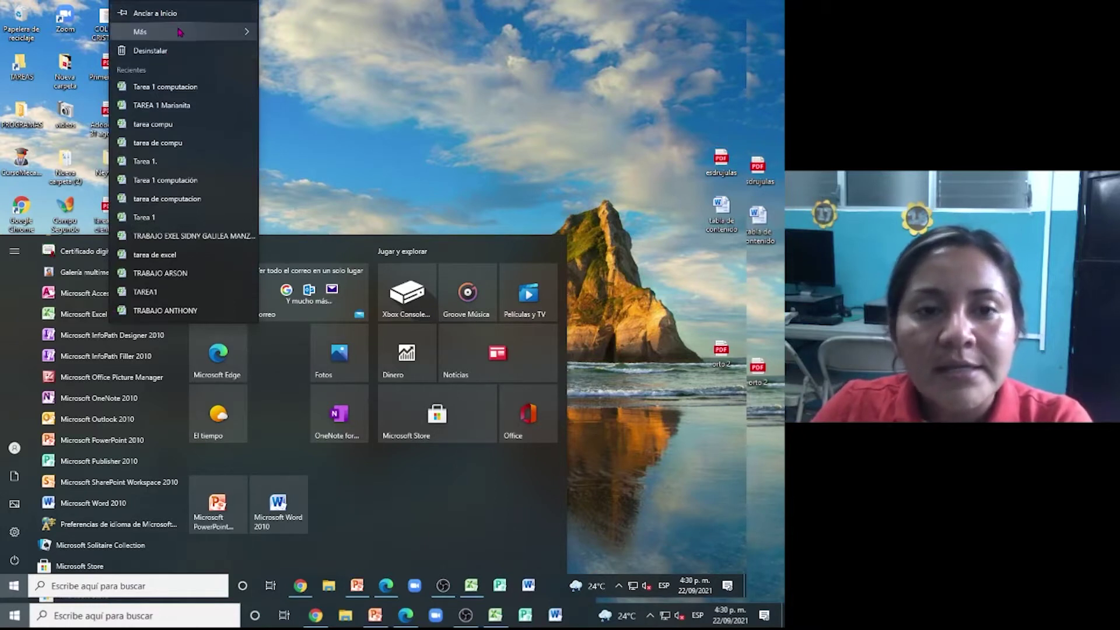
pyautogui.moveTo(180, 32)
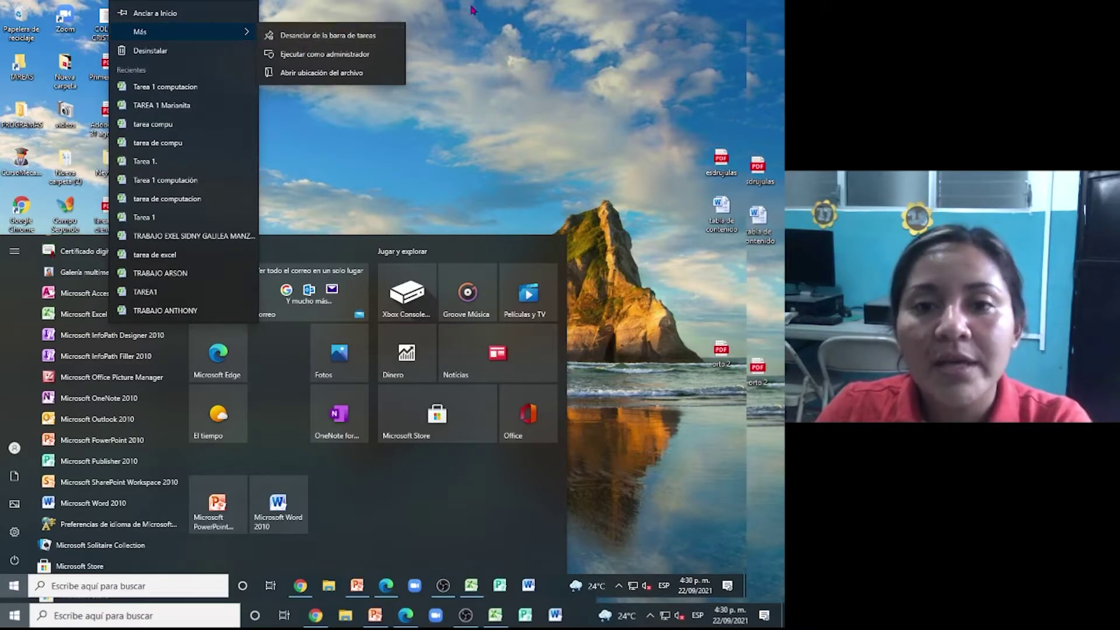
pyautogui.press('Escape')
pyautogui.press('Escape')
pyautogui.click(464, 59)
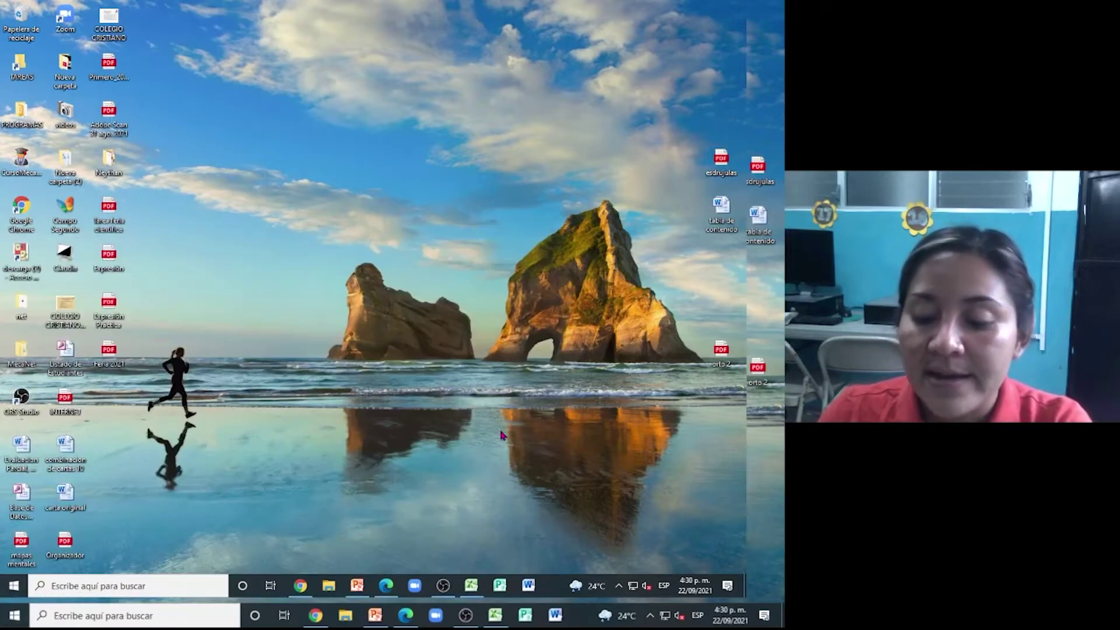
# - Launch Excel 2010 from the taskbar into a blank workbook and select column A
pyautogui.click(473, 585)
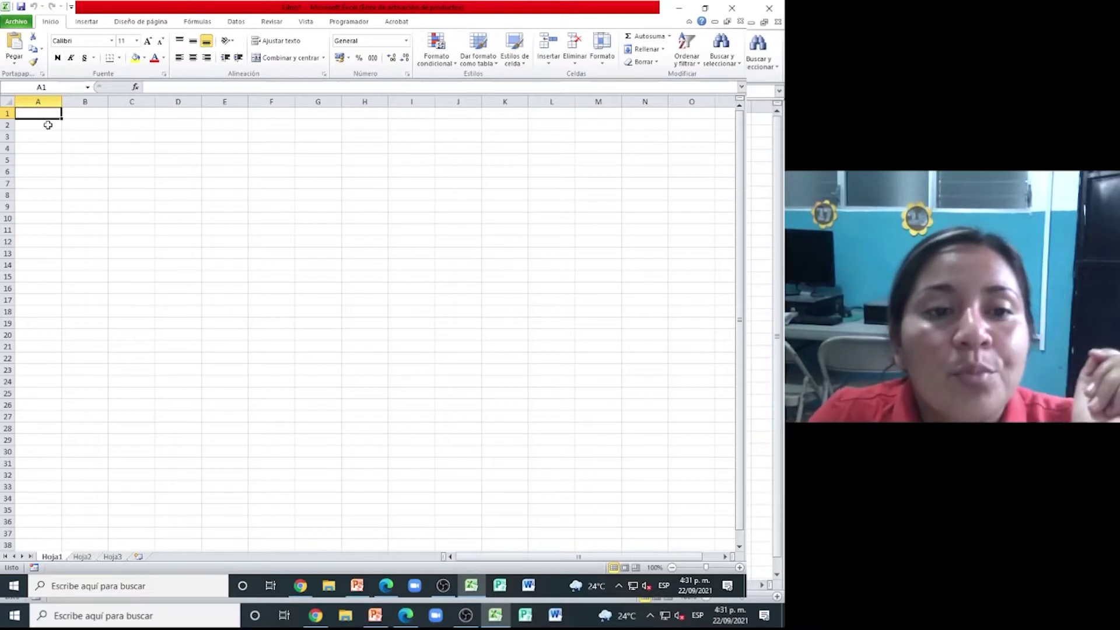
pyautogui.click(38, 102)
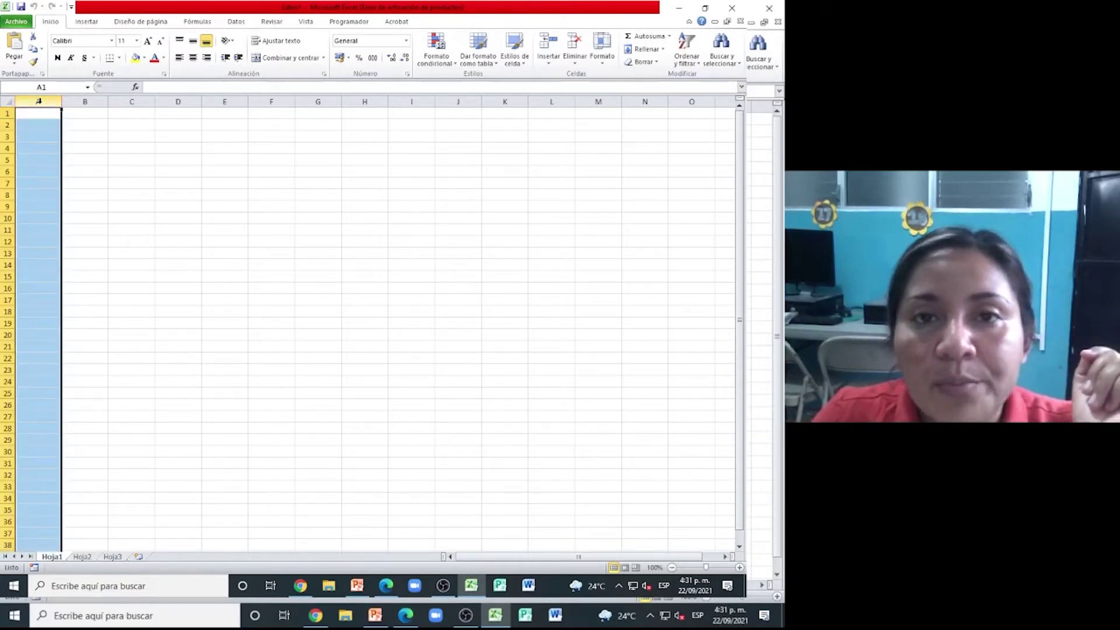
pyautogui.click(79, 102)
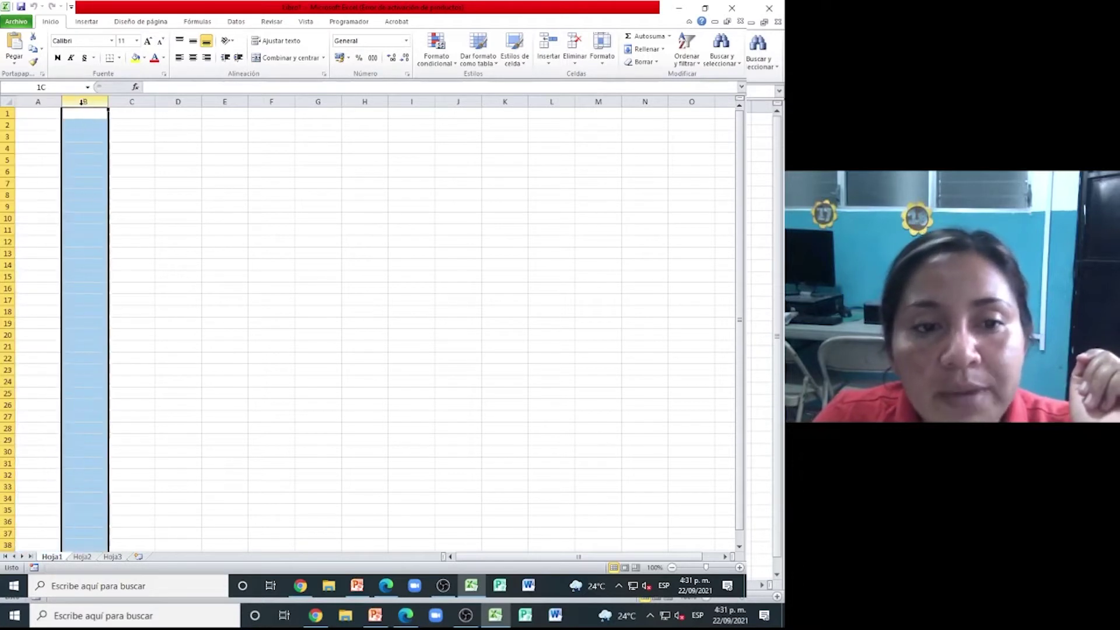
pyautogui.click(146, 101)
pyautogui.click(169, 101)
pyautogui.click(221, 101)
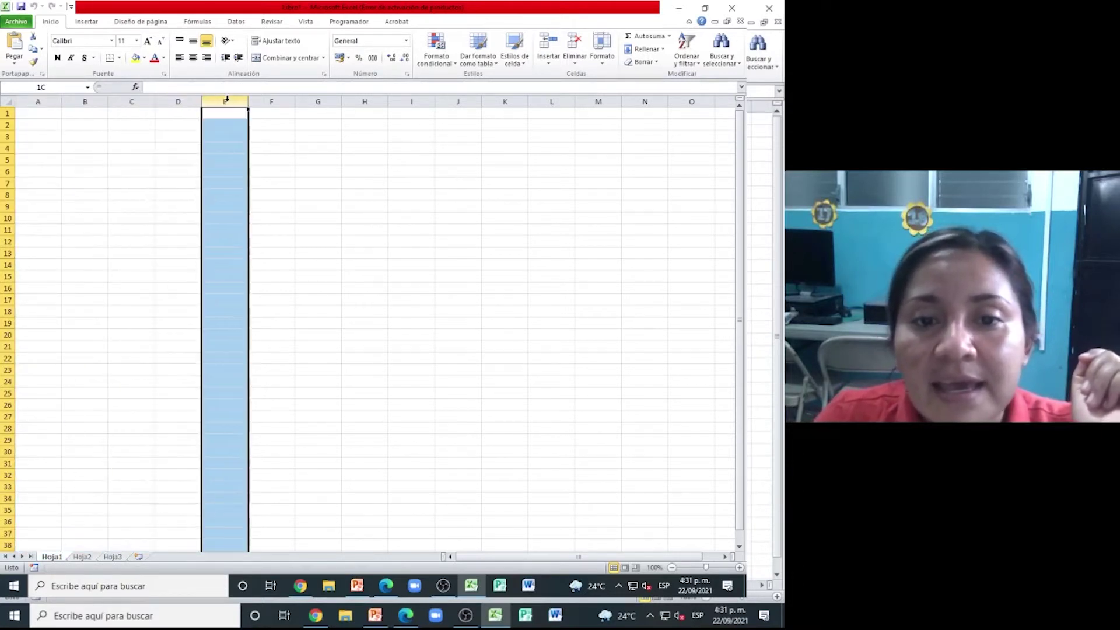
pyautogui.click(269, 102)
pyautogui.click(315, 102)
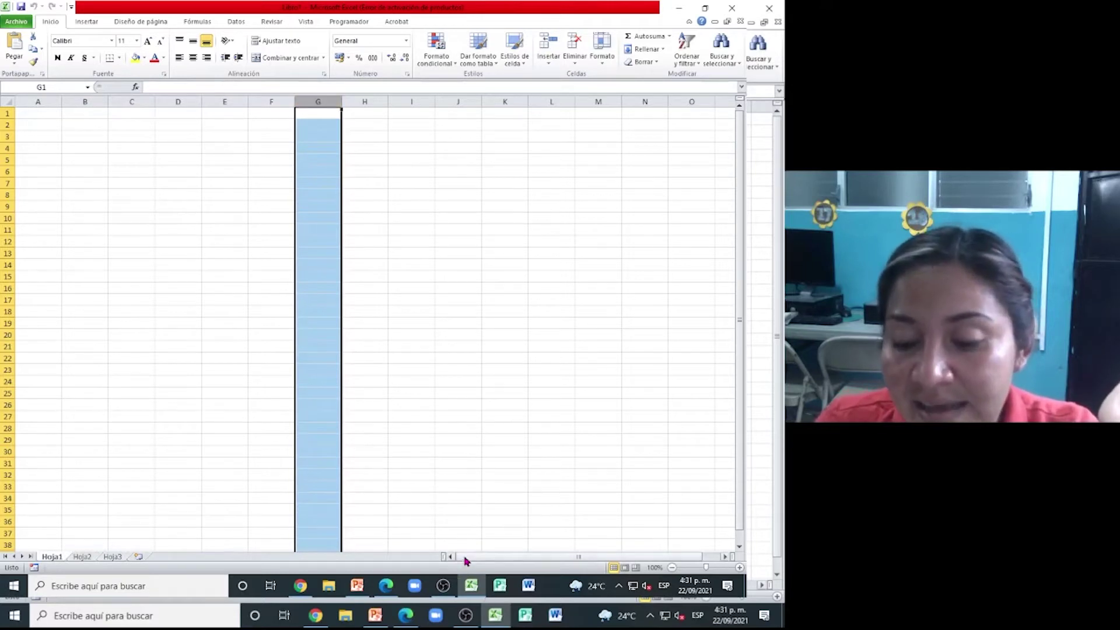
pyautogui.moveTo(473, 560); pyautogui.dragTo(596, 556)
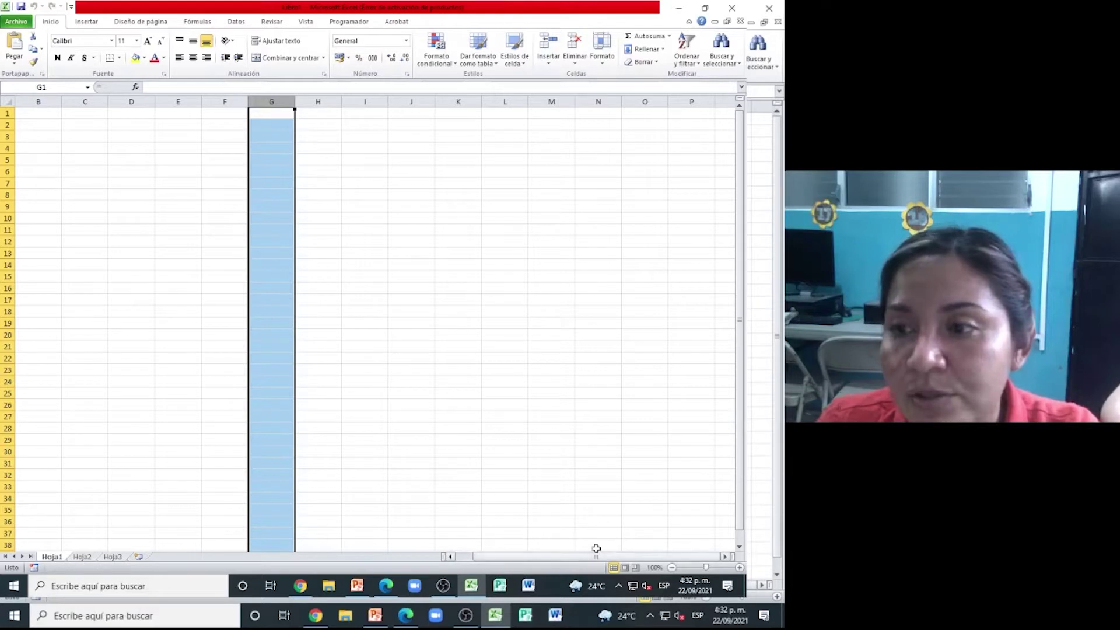
pyautogui.click(725, 557)
pyautogui.click(725, 557)
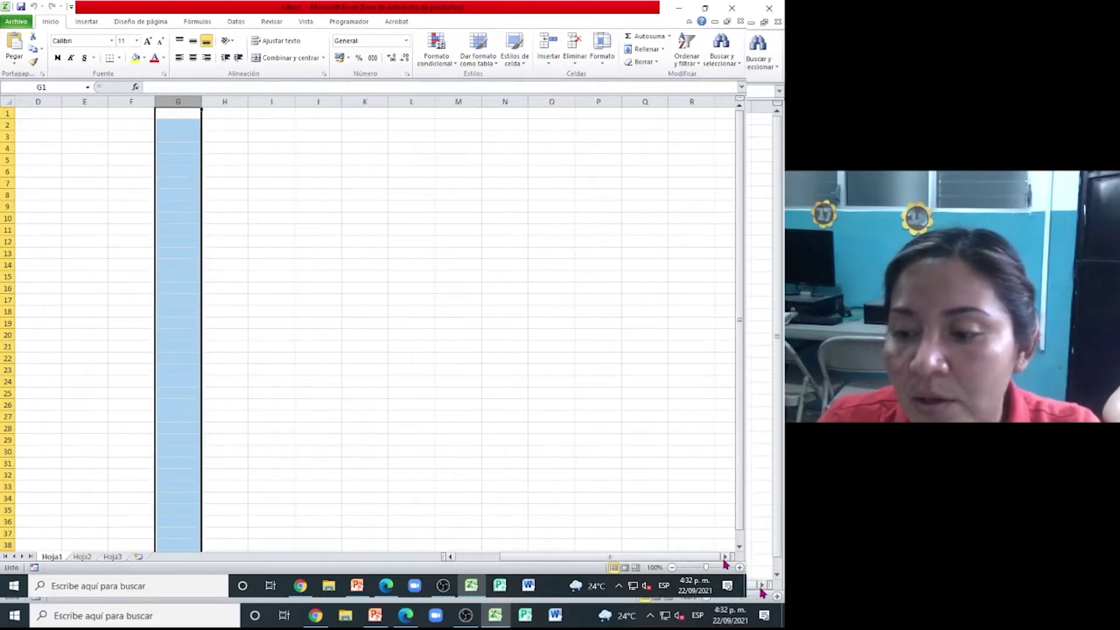
pyautogui.click(725, 557)
pyautogui.click(725, 557)
pyautogui.click(725, 557)
pyautogui.click(725, 557)
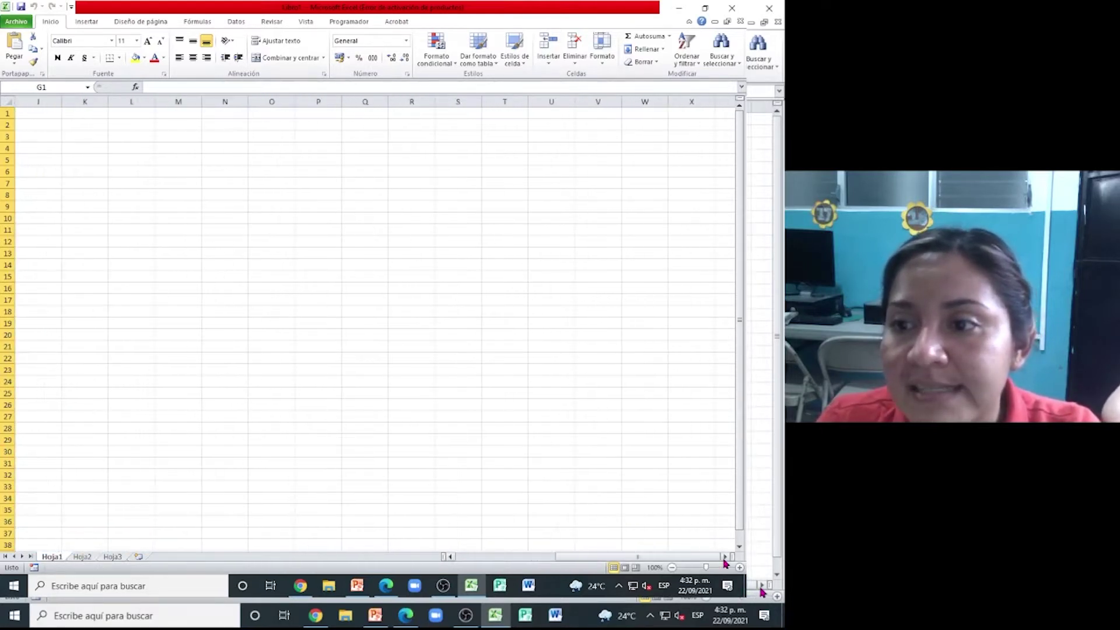
pyautogui.click(725, 557)
pyautogui.click(725, 557)
pyautogui.click(725, 557)
pyautogui.click(725, 557)
pyautogui.click(725, 557)
pyautogui.click(725, 557)
pyautogui.click(725, 557)
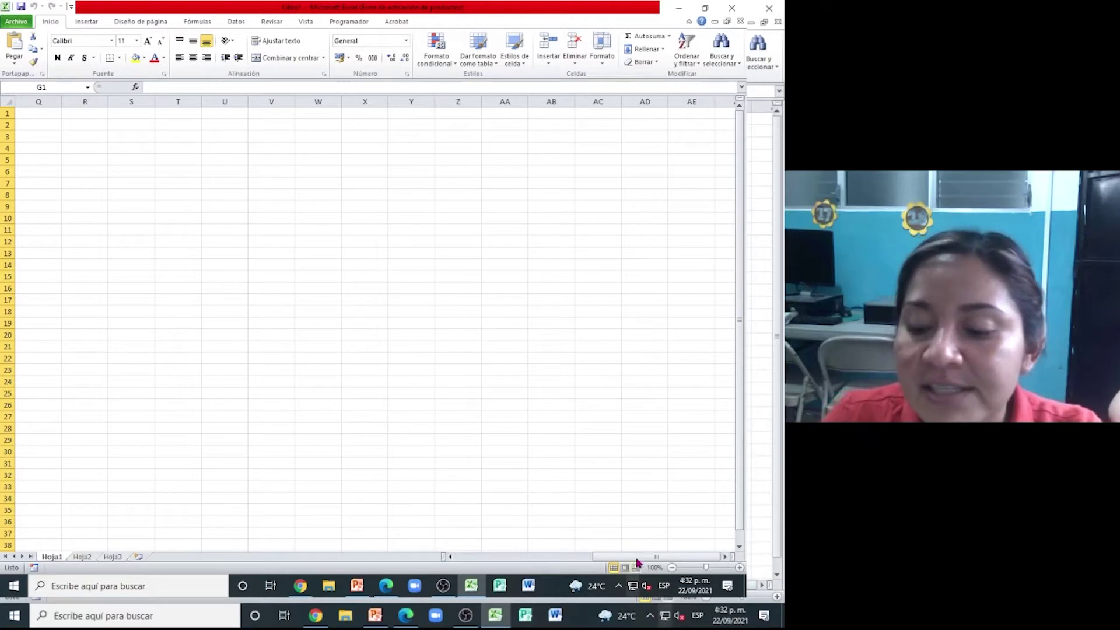
pyautogui.moveTo(627, 558); pyautogui.dragTo(457, 574)
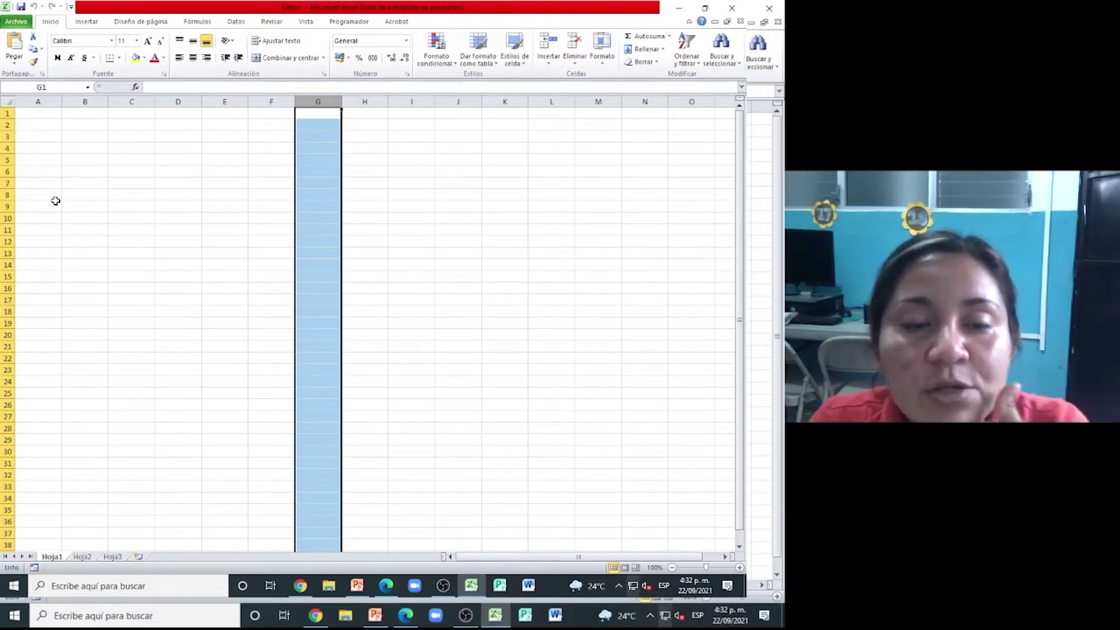
# - Clear the column G selection so cell A1 is active on the blank Hoja1
pyautogui.click(35, 123)
pyautogui.click(36, 114)
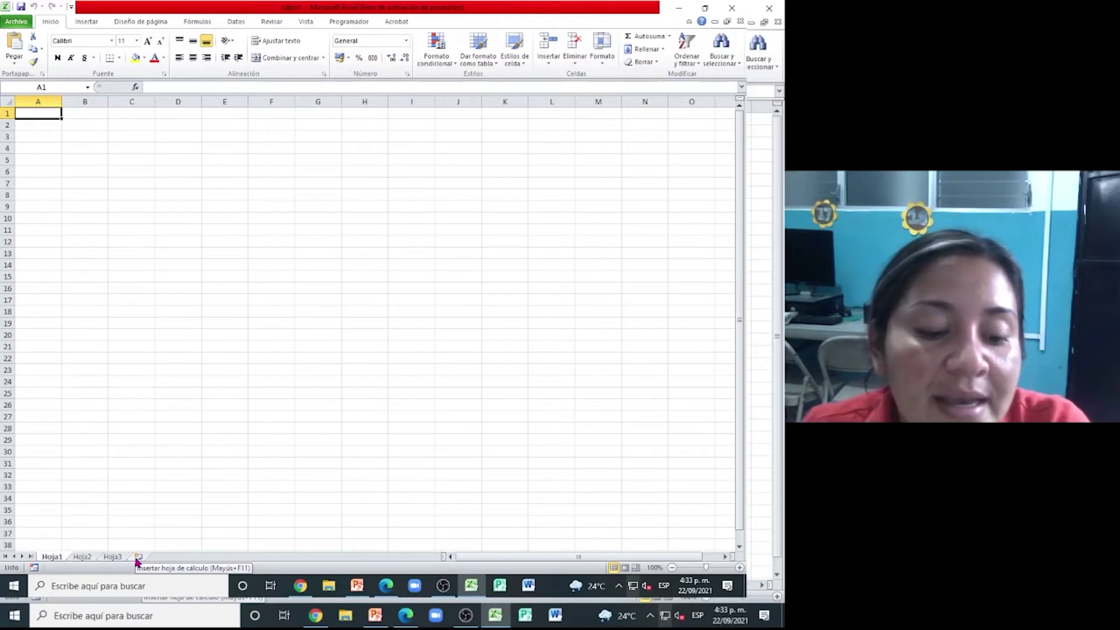
# - Look through Hoja2 and Hoja3, then enter a sample name in Hoja1 cell D3
pyautogui.click(86, 558)
pyautogui.click(103, 558)
pyautogui.click(57, 559)
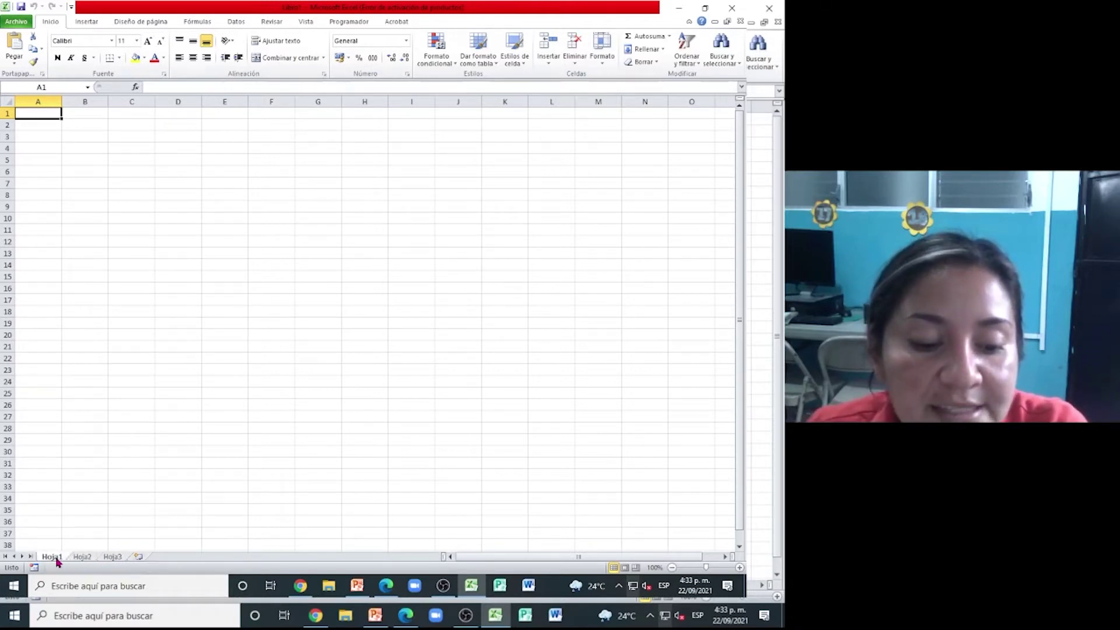
pyautogui.click(172, 137)
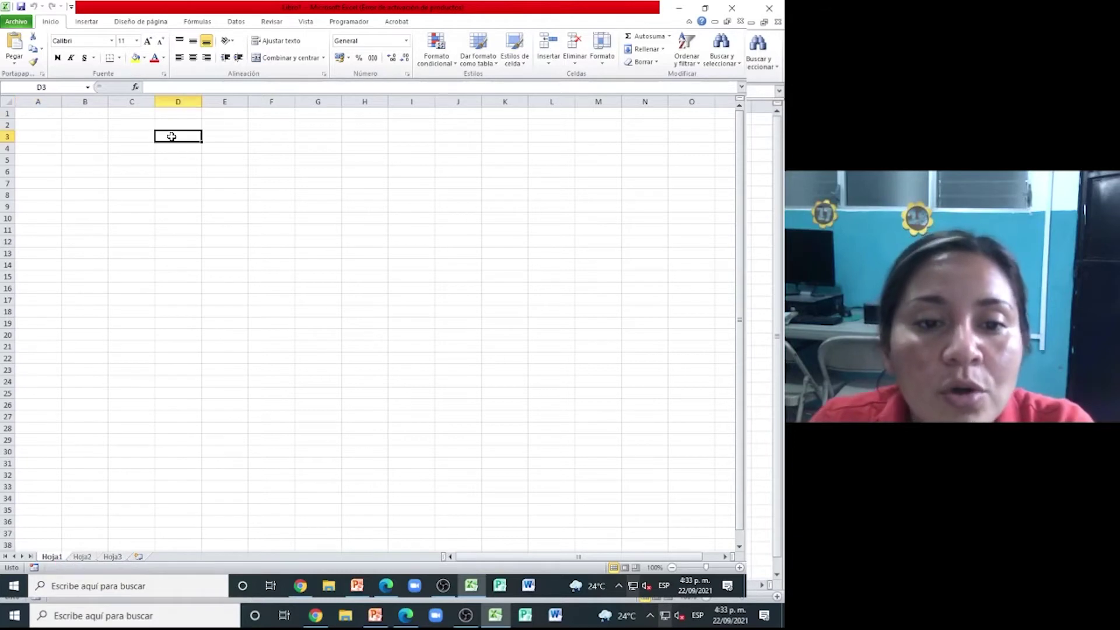
pyautogui.write('CLAUDIA')
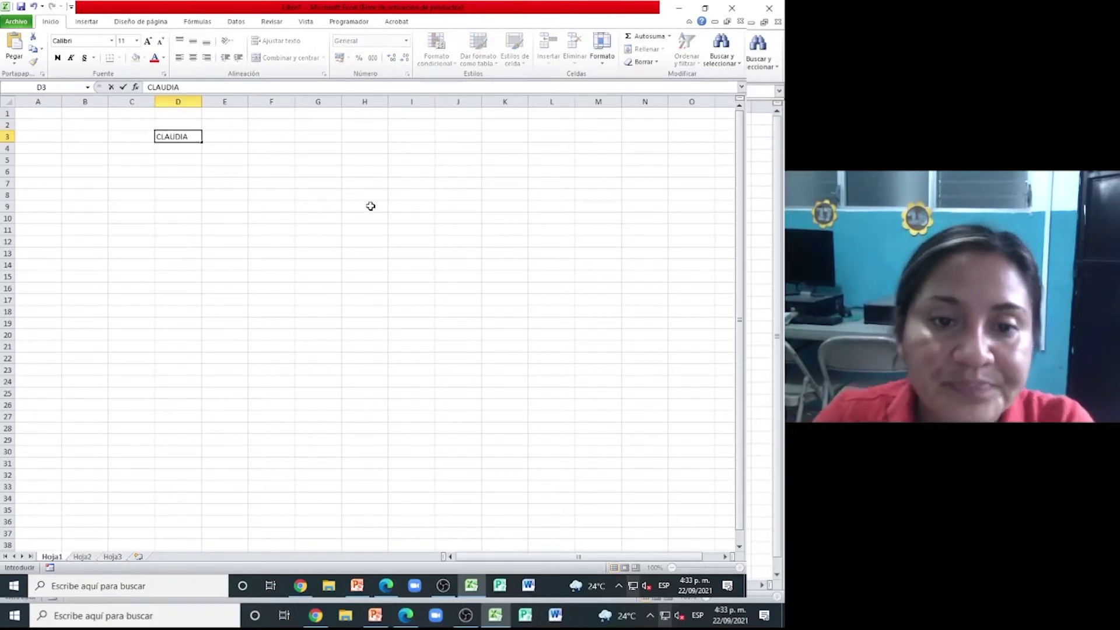
pyautogui.click(370, 206)
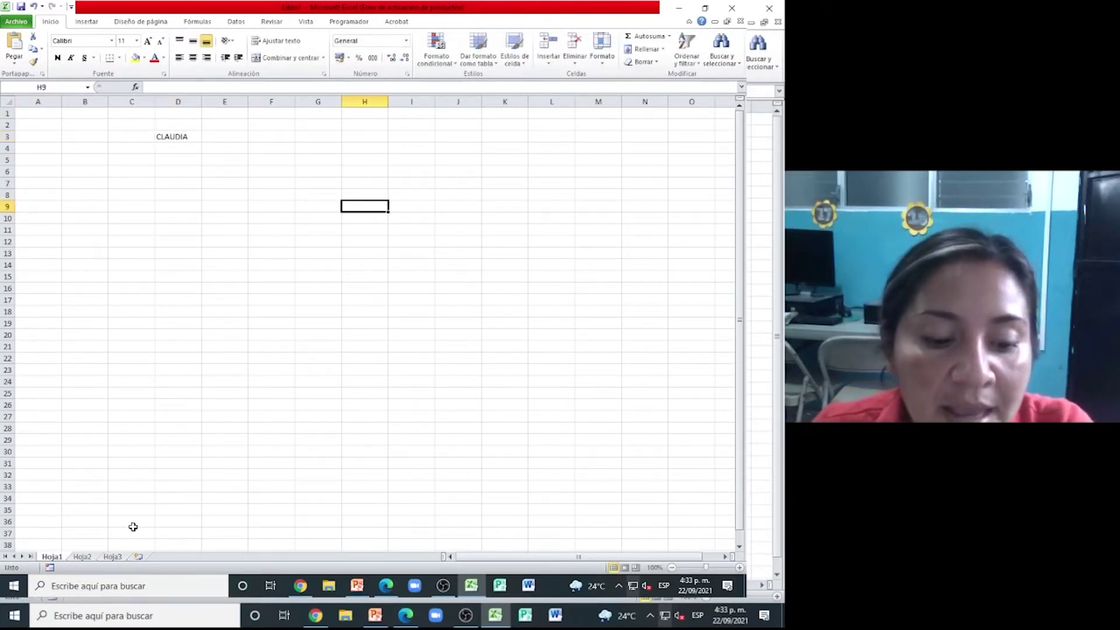
# - Check the empty Hoja2 and Hoja3 sheets and insert a new worksheet, Hoja4
pyautogui.click(83, 558)
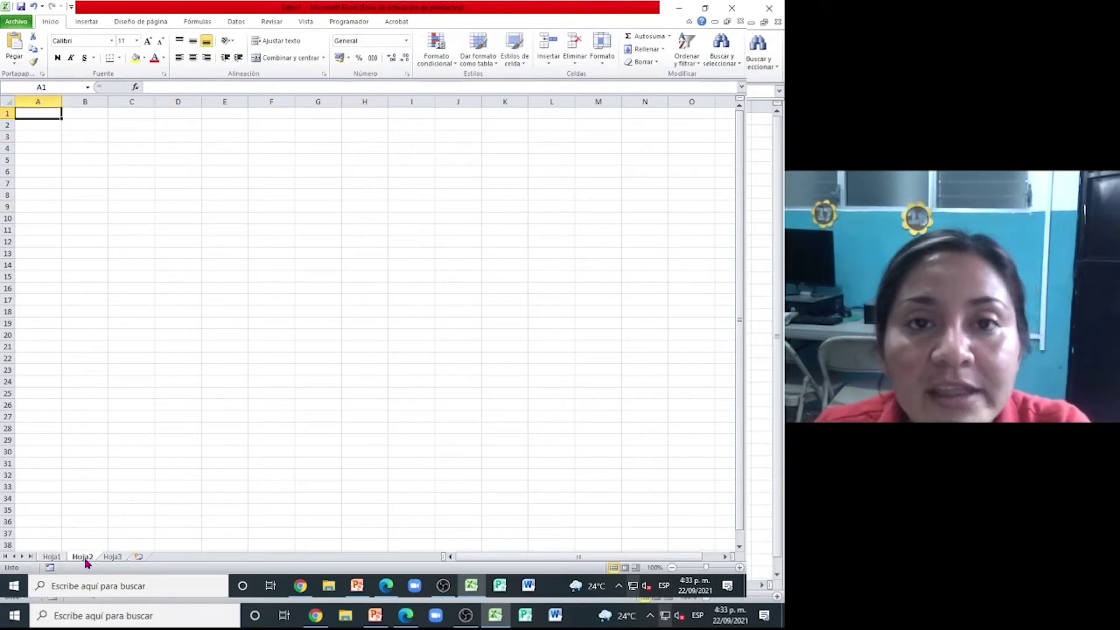
pyautogui.click(105, 559)
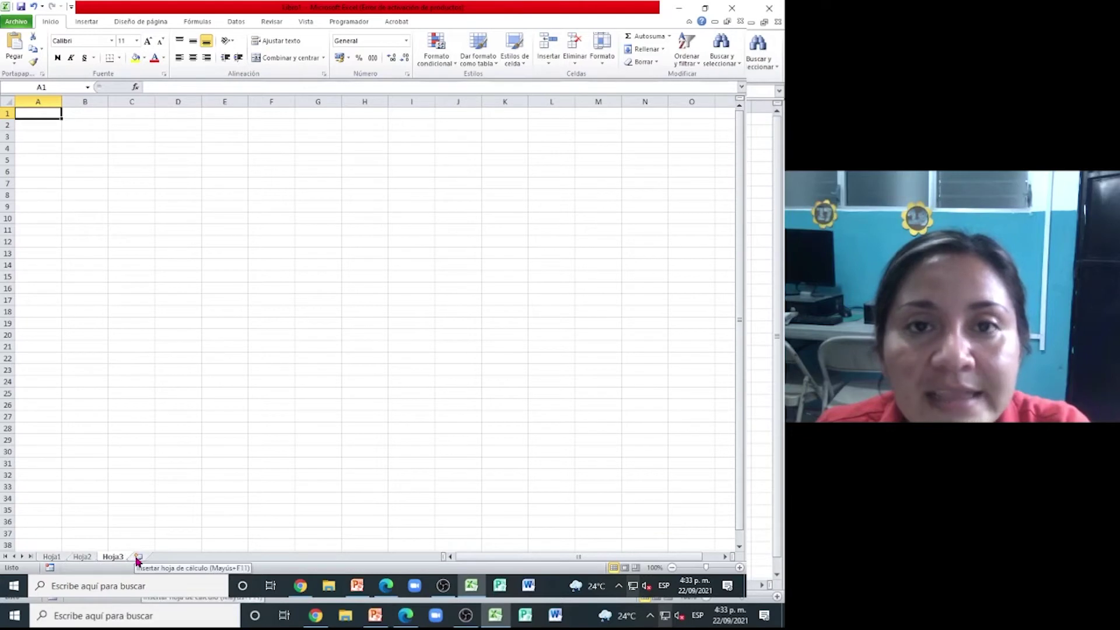
pyautogui.click(138, 557)
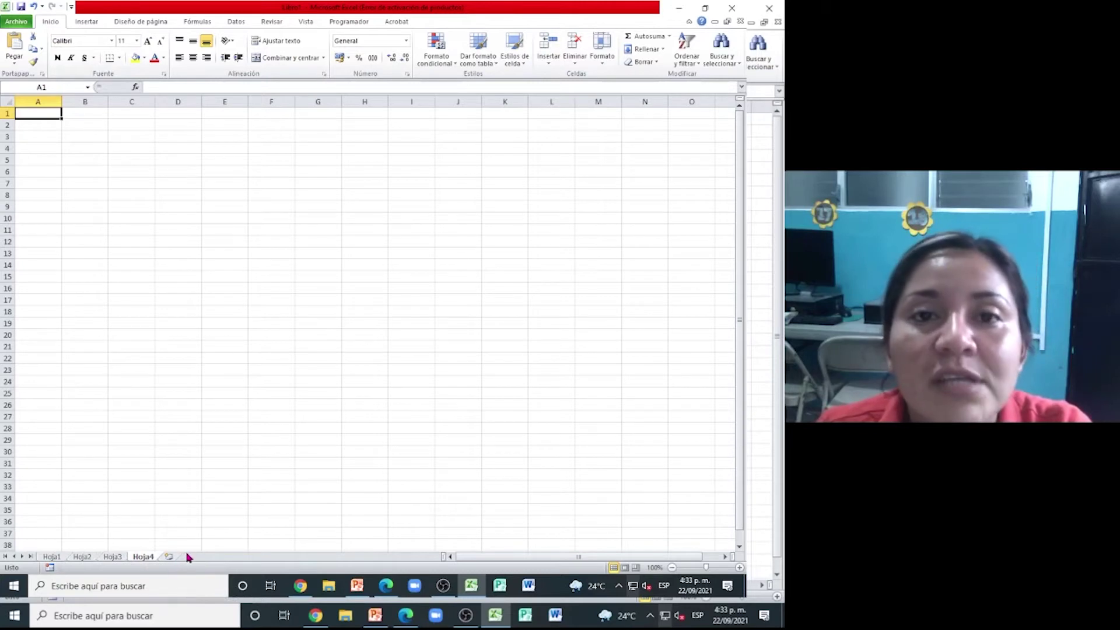
# - Delete the sample name from Hoja1 cell D3 and erase the Hoja1 tab name for renaming
pyautogui.click(51, 558)
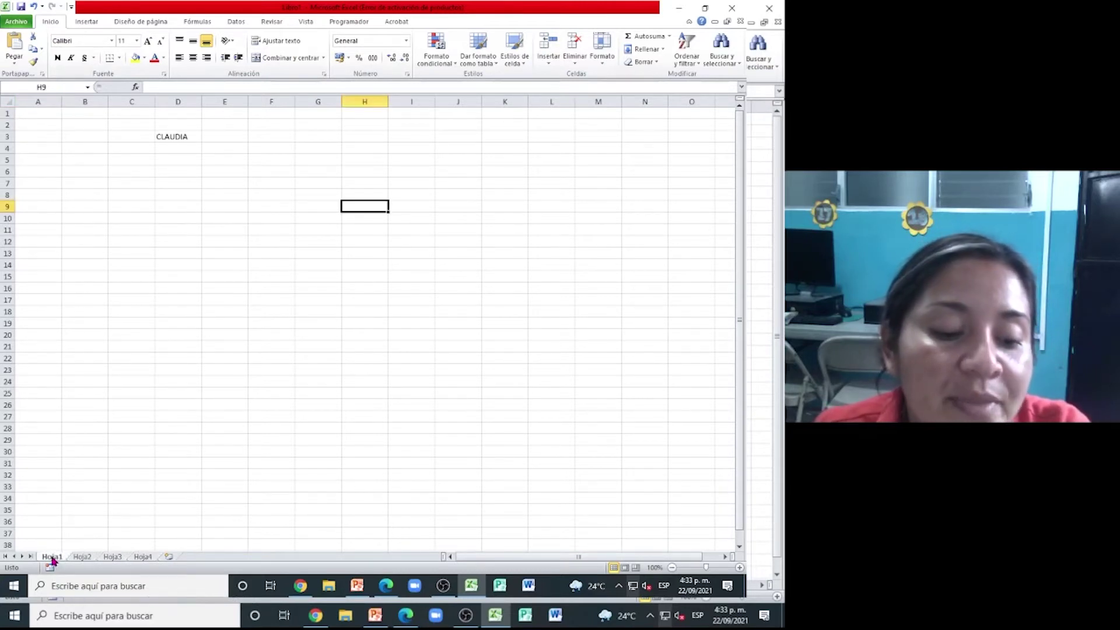
pyautogui.click(200, 147)
pyautogui.click(189, 124)
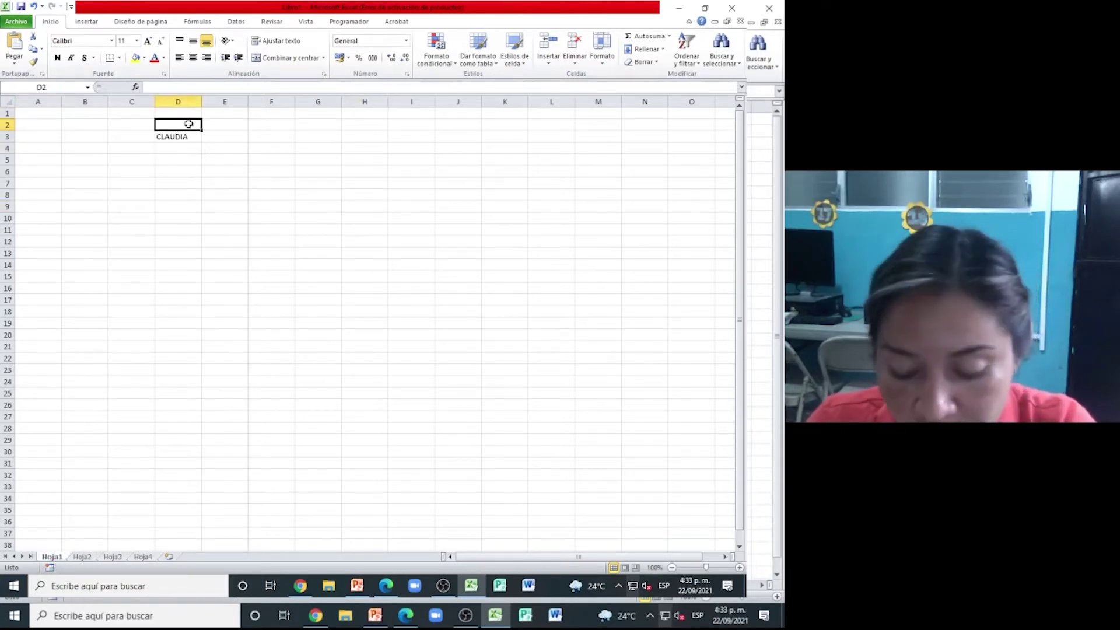
pyautogui.doubleClick(188, 123)
pyautogui.click(187, 138)
pyautogui.press('BackSpace')
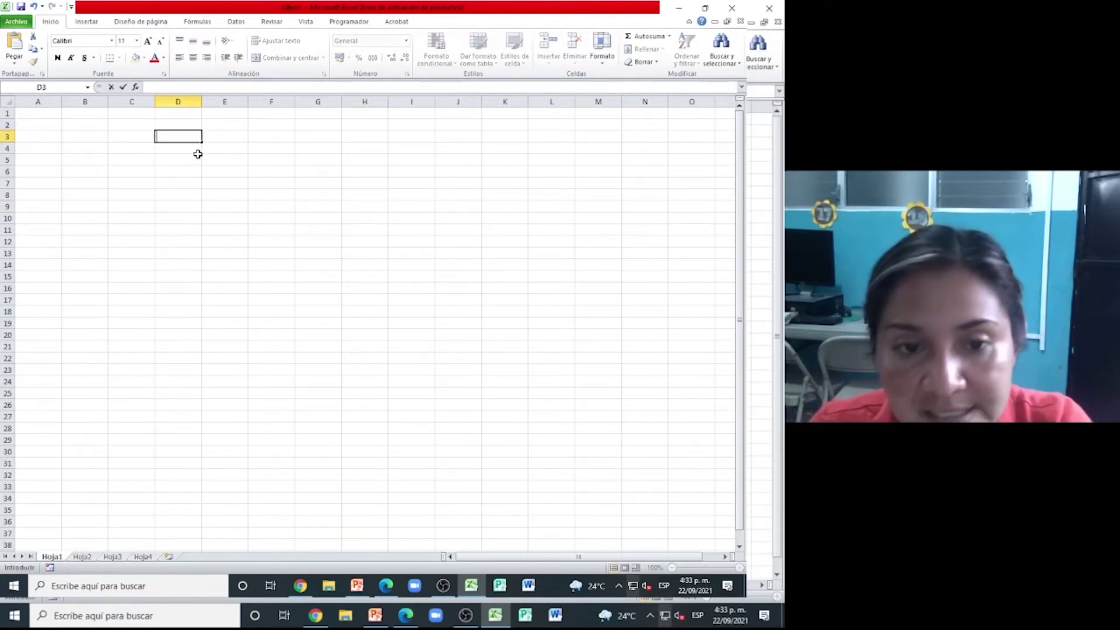
pyautogui.doubleClick(58, 558)
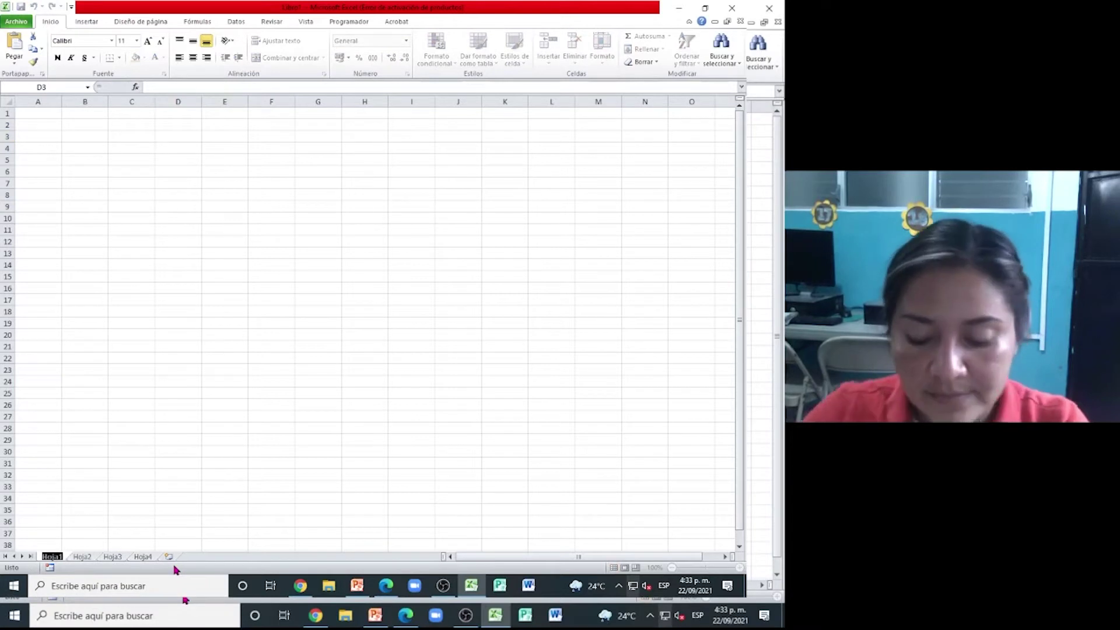
pyautogui.press('BackSpace')
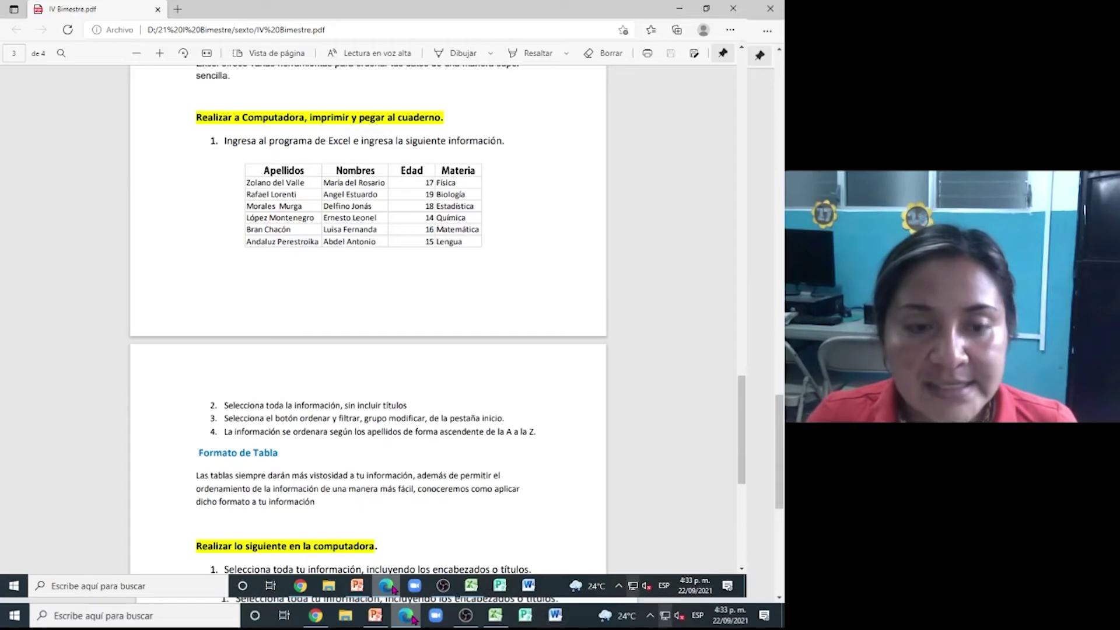
# - In Edge, scroll IV Bimestre.pdf to the 'Formato de Tabla' exercise and its student table
pyautogui.click(386, 585)
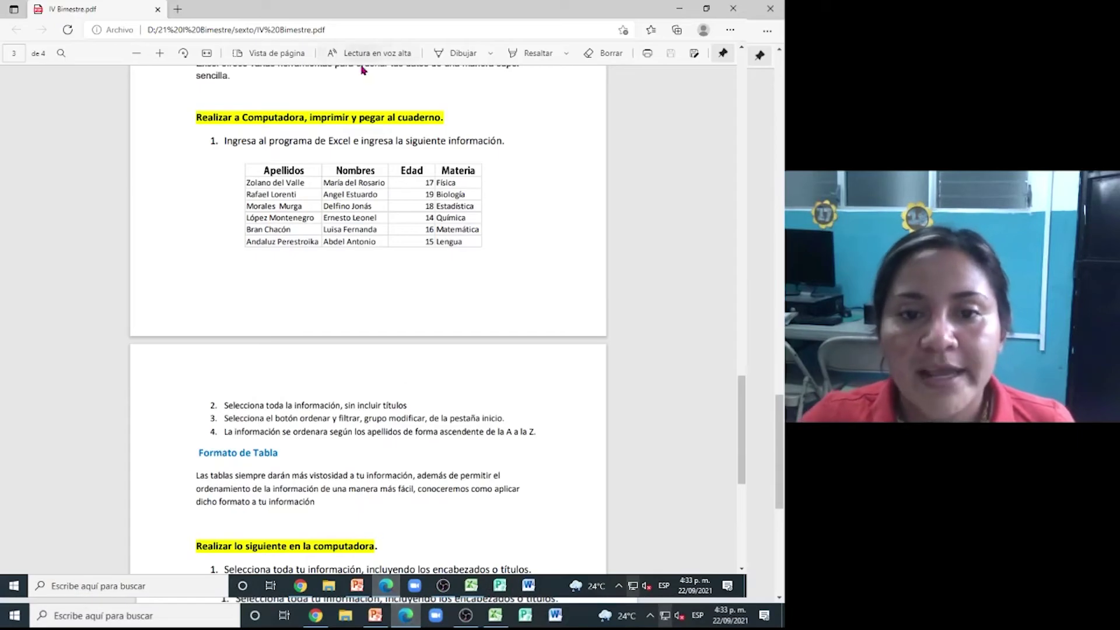
pyautogui.scroll(4, 401, 193)
pyautogui.scroll(4, 404, 193)
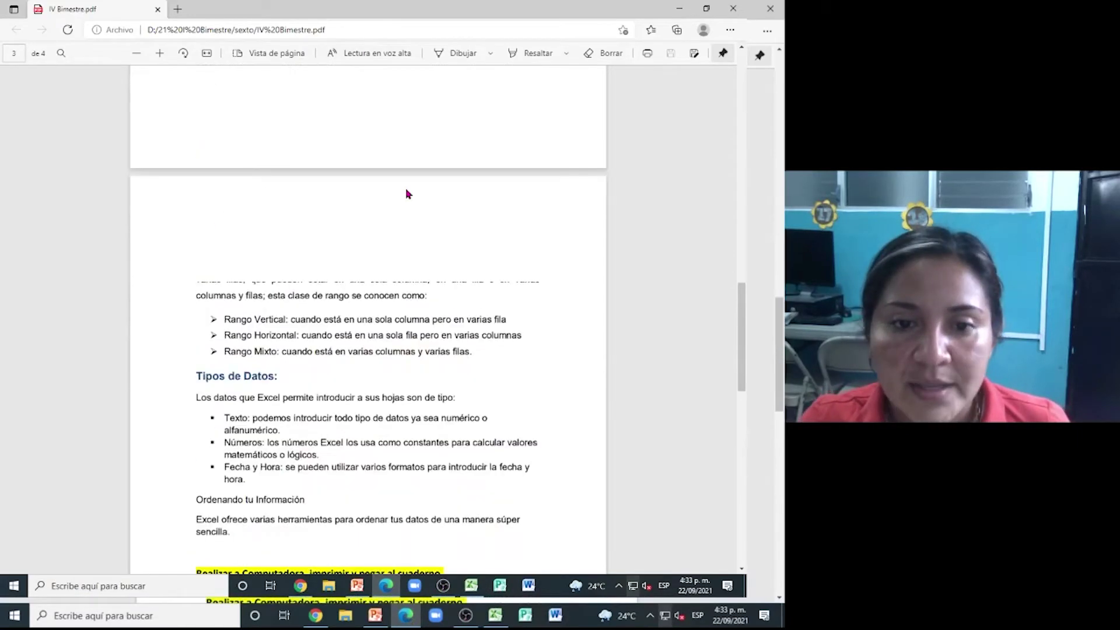
pyautogui.scroll(20, 407, 192)
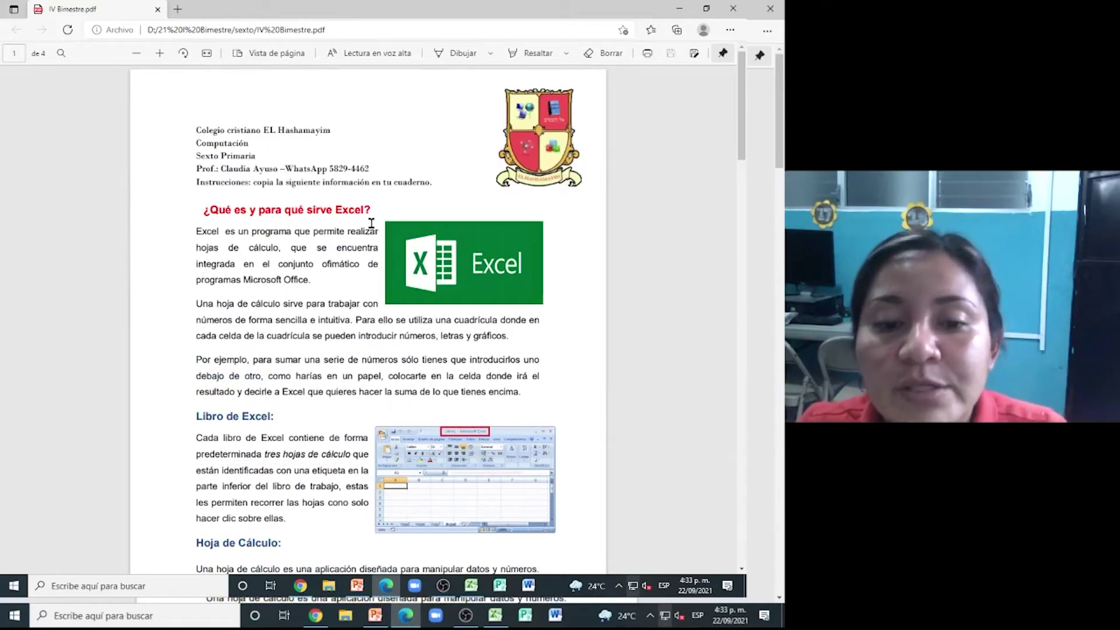
pyautogui.scroll(-1, 288, 257)
pyautogui.scroll(-7, 287, 256)
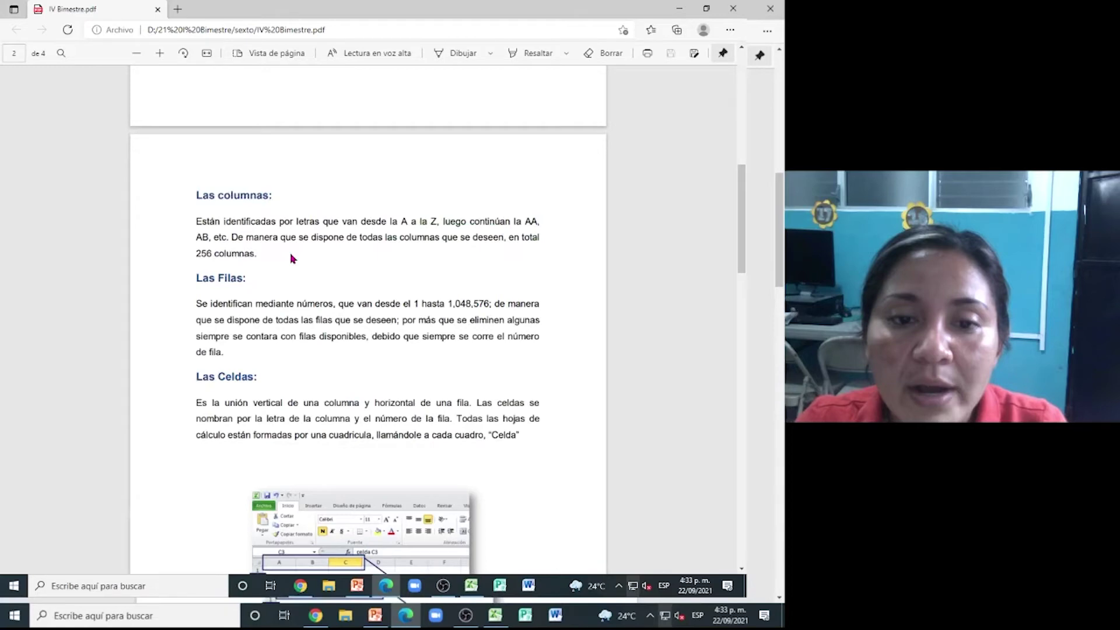
pyautogui.scroll(-8, 291, 259)
pyautogui.scroll(-6, 302, 260)
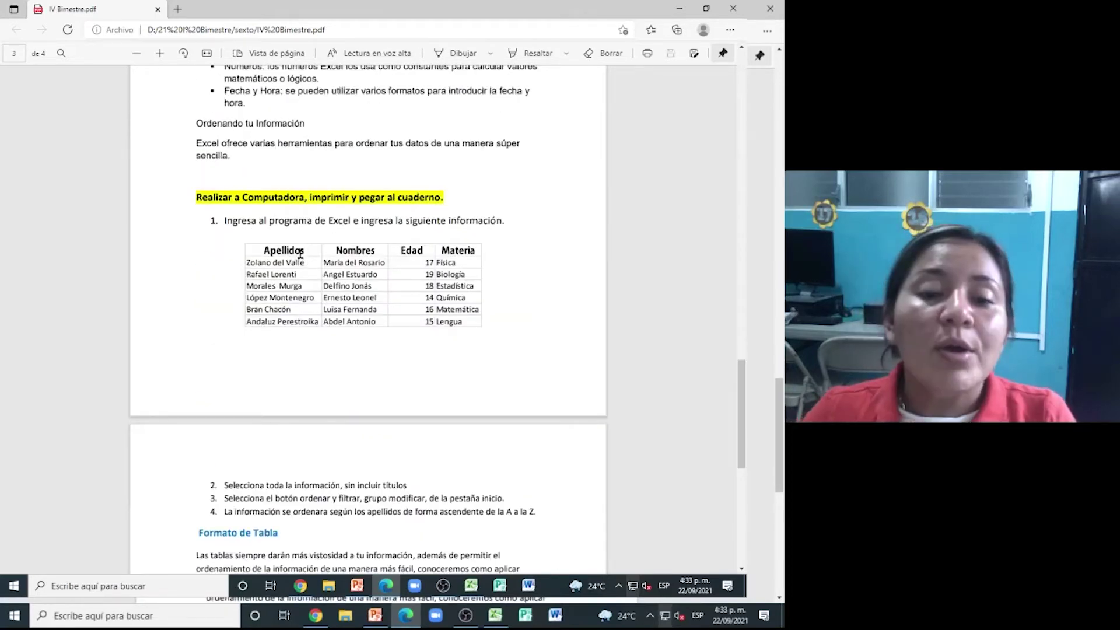
pyautogui.scroll(-1, 300, 254)
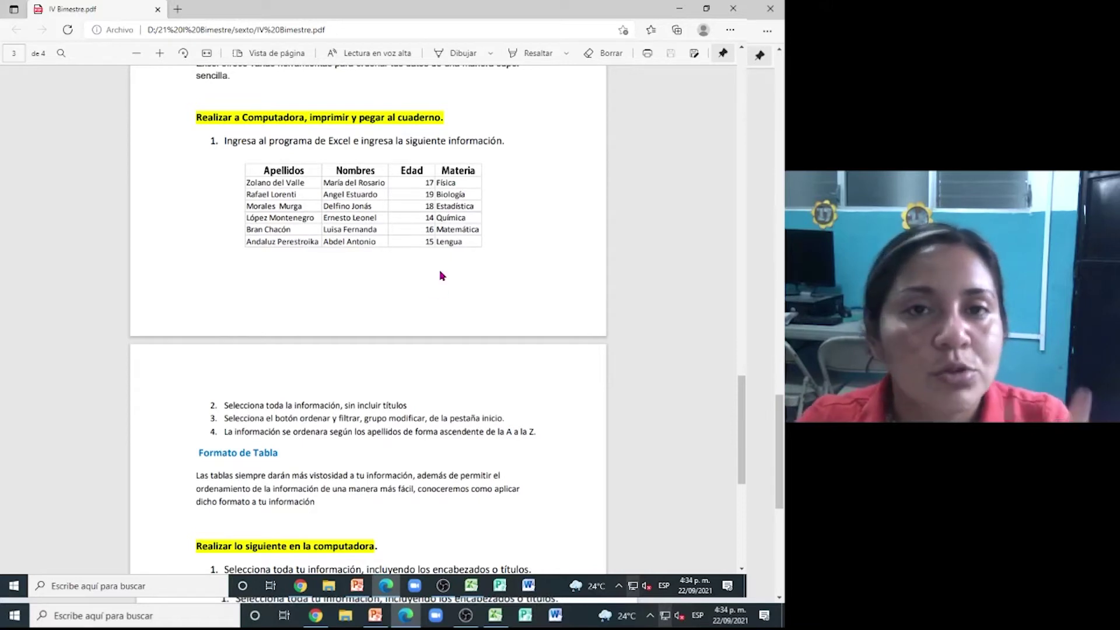
pyautogui.scroll(-2, 441, 274)
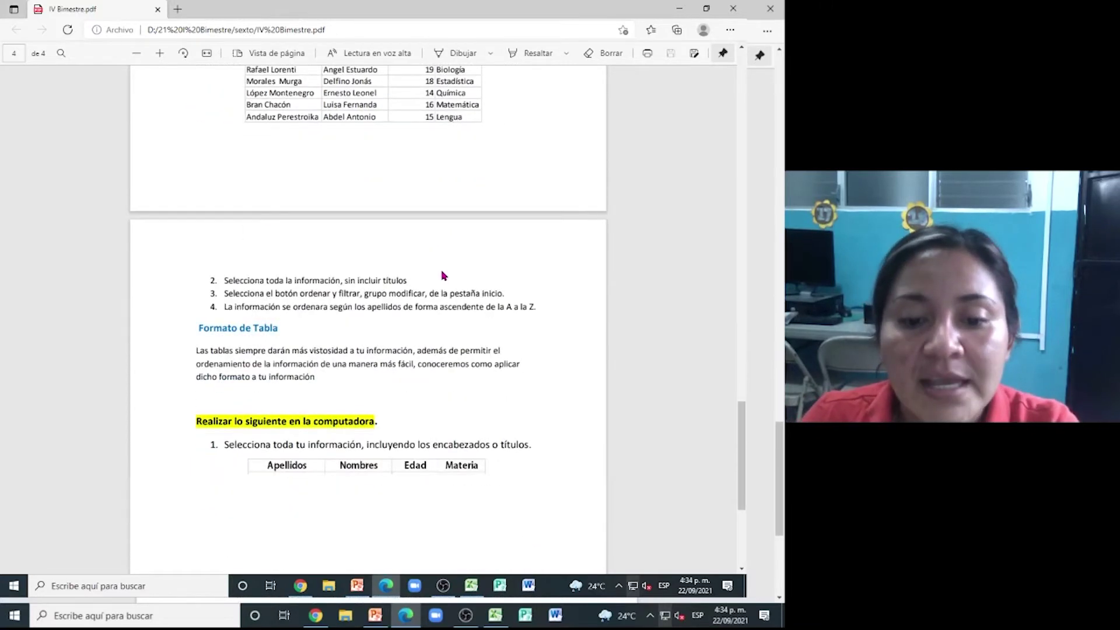
pyautogui.scroll(-1, 443, 276)
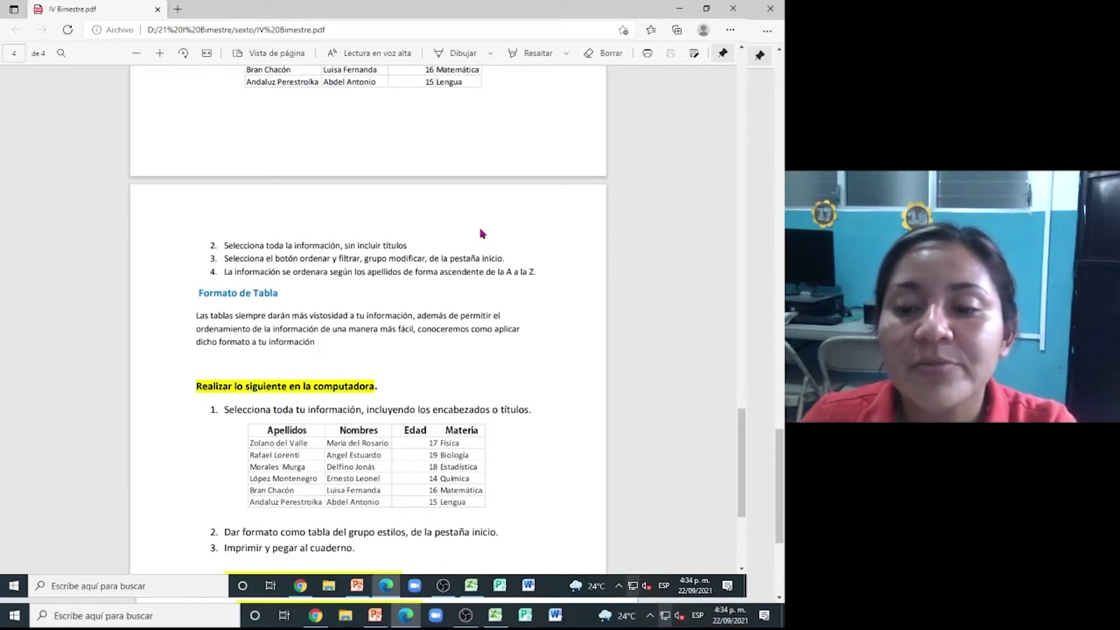
pyautogui.scroll(3, 478, 230)
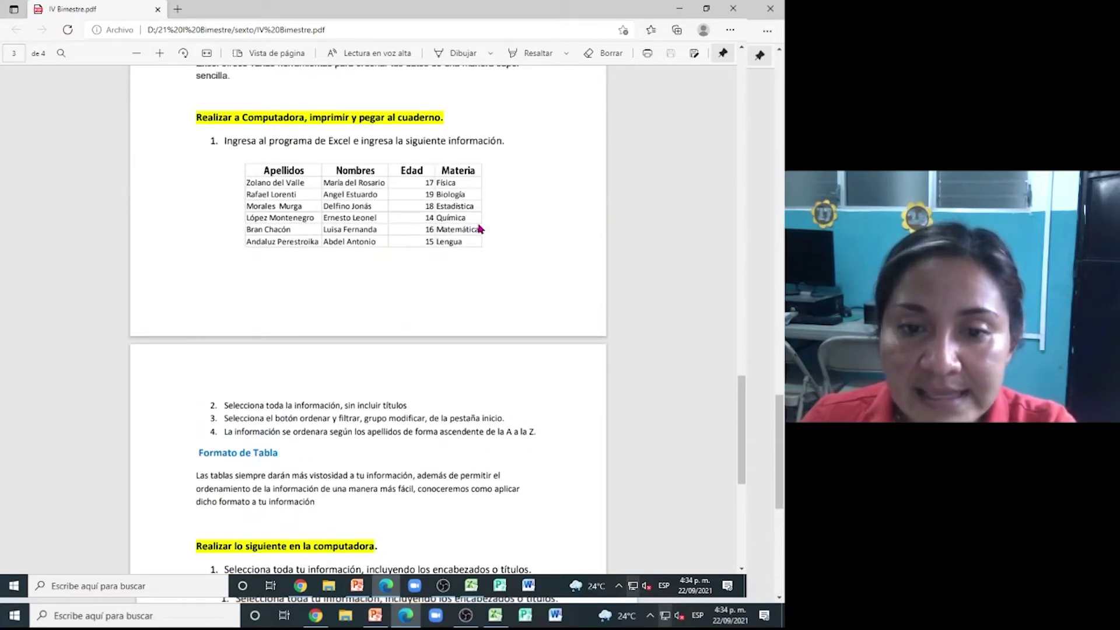
# - Select the student table text in the PDF and inspect, then close, its context menu
pyautogui.moveTo(244, 184); pyautogui.dragTo(464, 244)
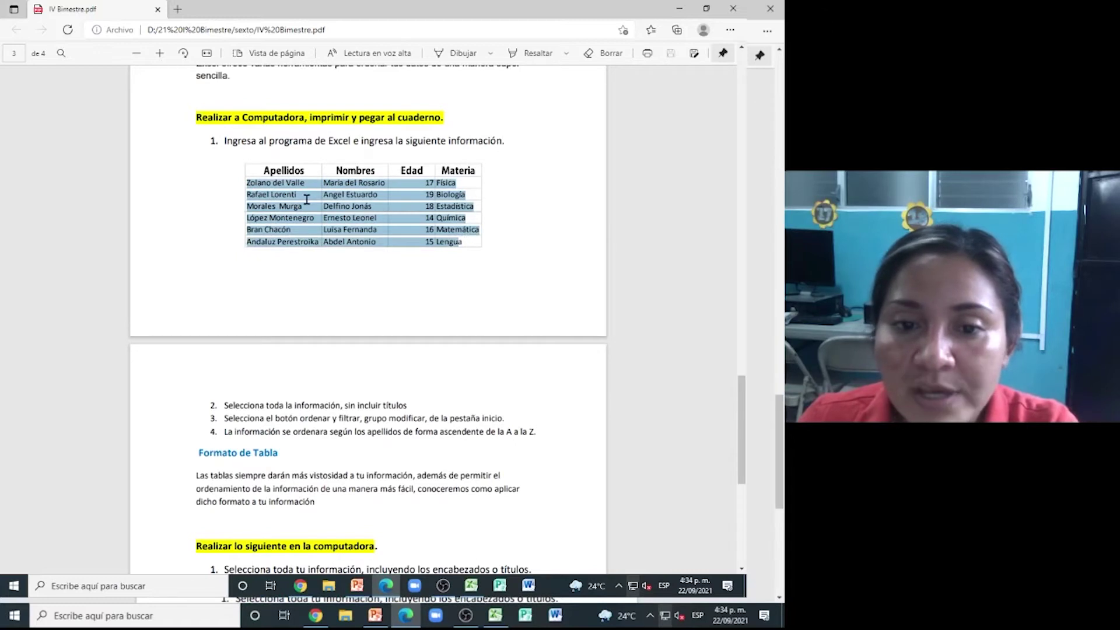
pyautogui.click(276, 177)
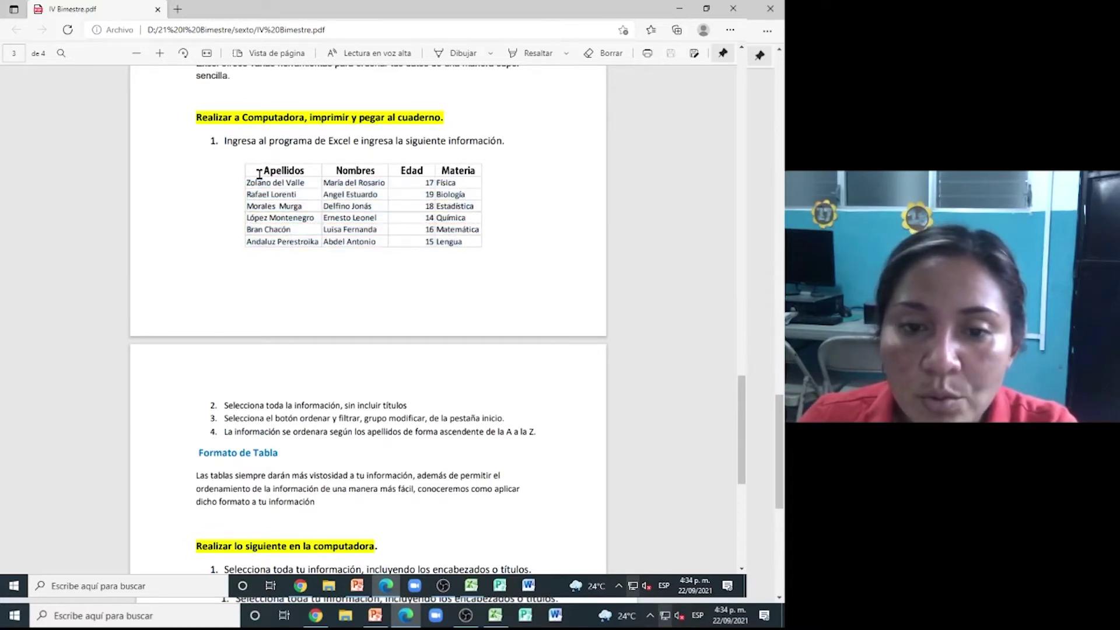
pyautogui.moveTo(255, 182); pyautogui.dragTo(462, 240)
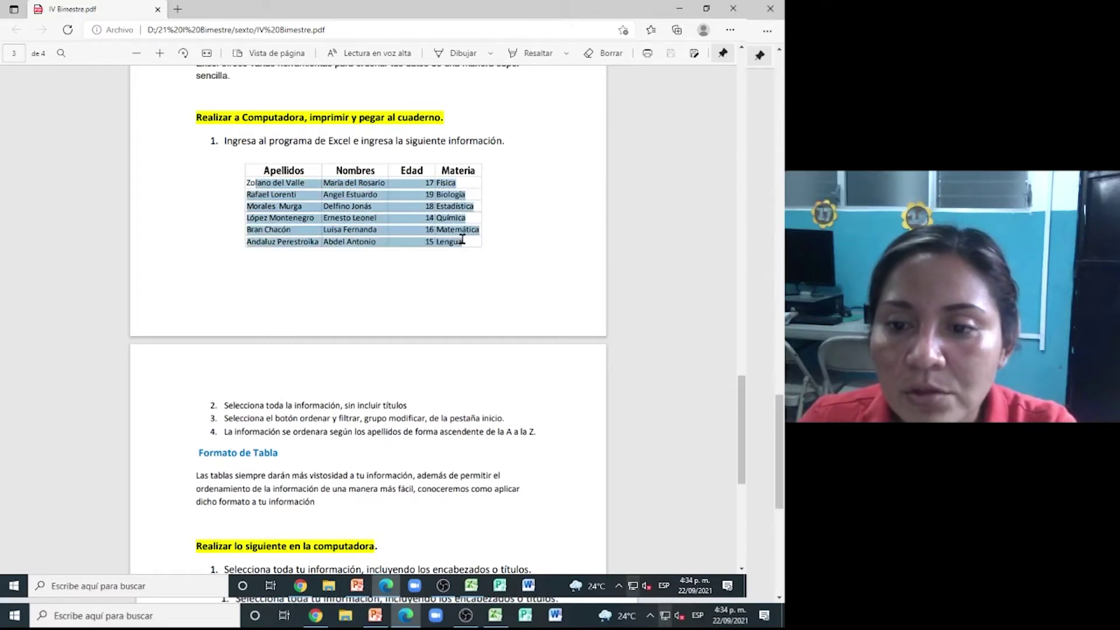
pyautogui.click(462, 239)
pyautogui.rightClick(394, 194)
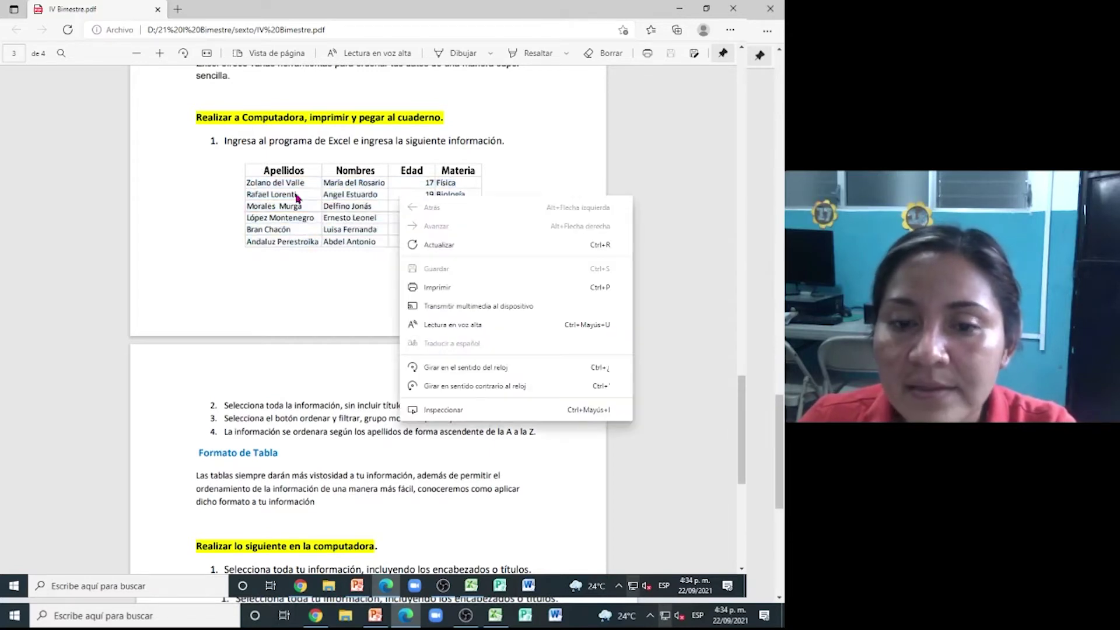
pyautogui.click(284, 192)
# - Reselect the rows through Matemática, look for a copy option, then return to Excel
pyautogui.moveTo(244, 177); pyautogui.dragTo(465, 242)
pyautogui.rightClick(408, 224)
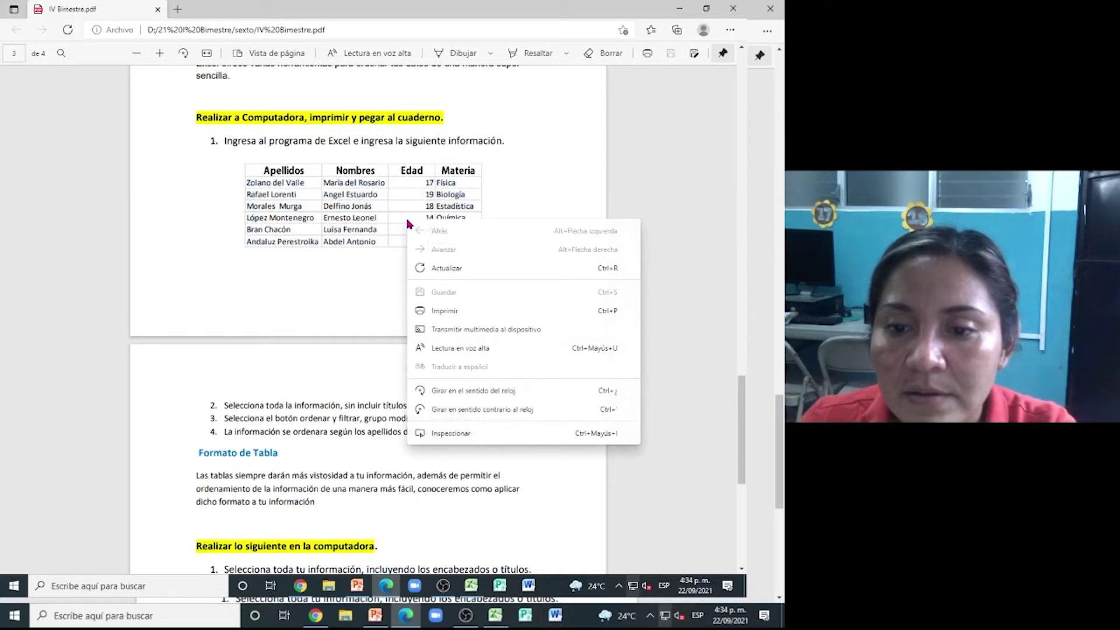
pyautogui.click(352, 271)
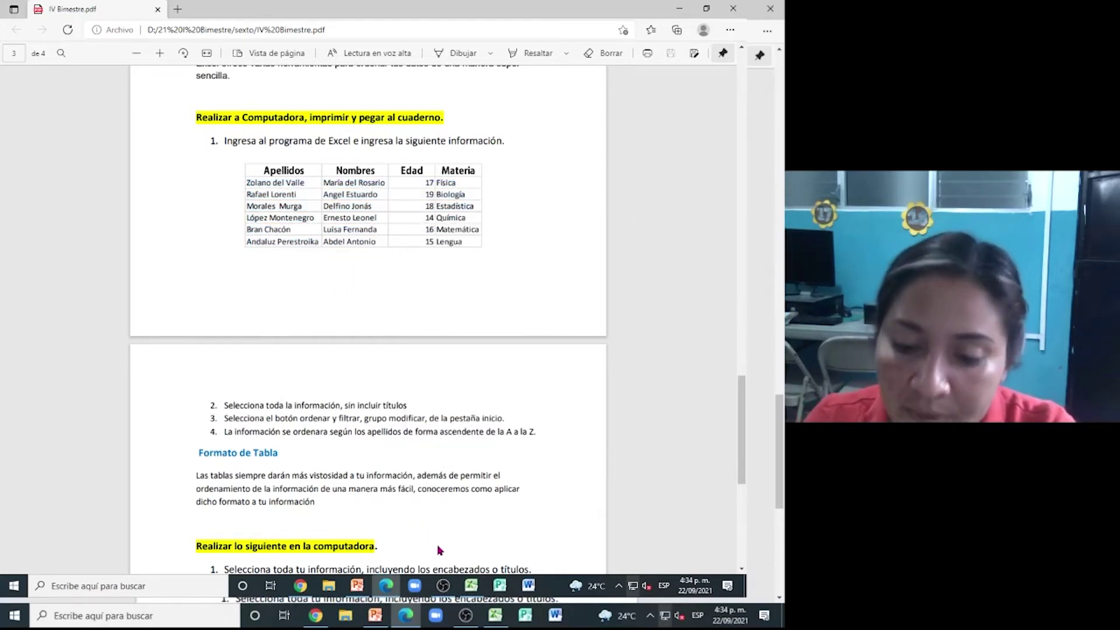
pyautogui.click(496, 615)
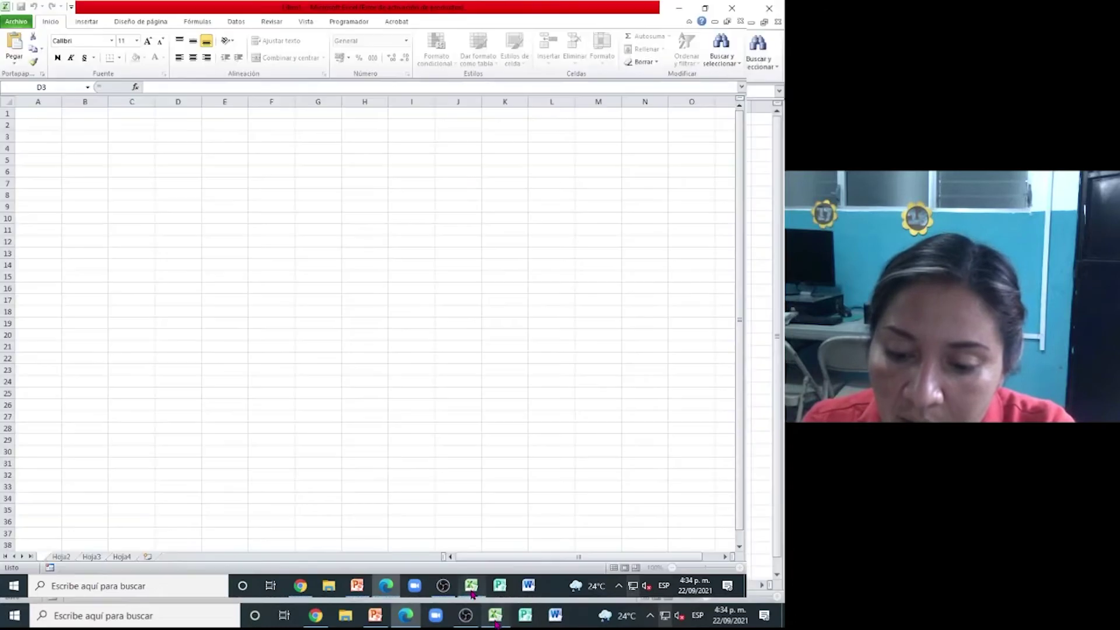
# - Rename the first worksheet 'TAREA 1' past the invalid-name warning, then select A1:A2
pyautogui.click(41, 117)
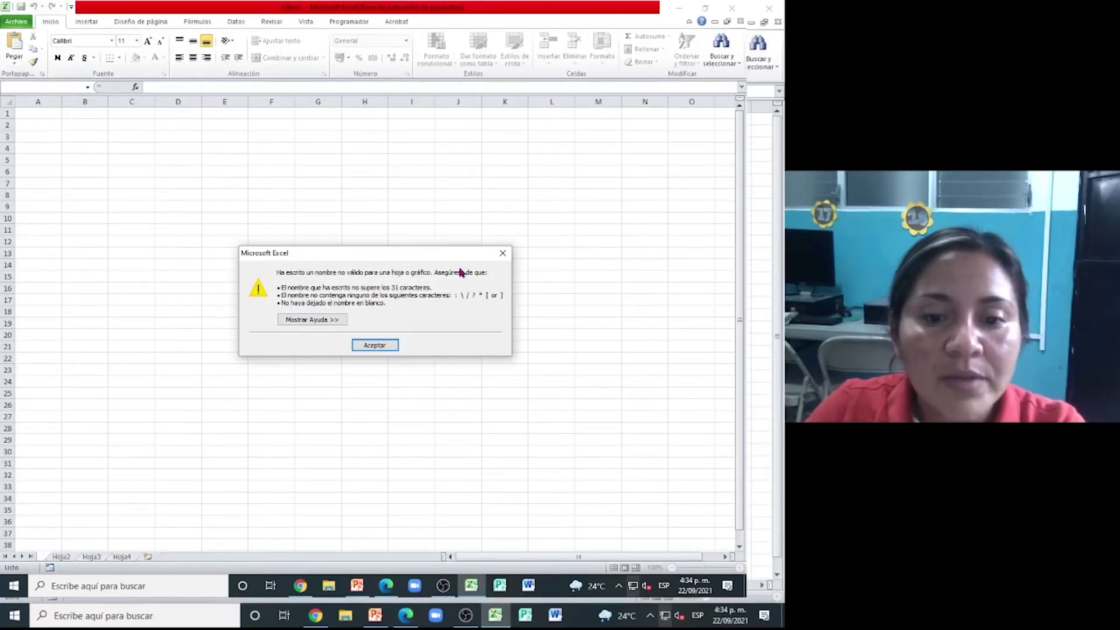
pyautogui.click(380, 346)
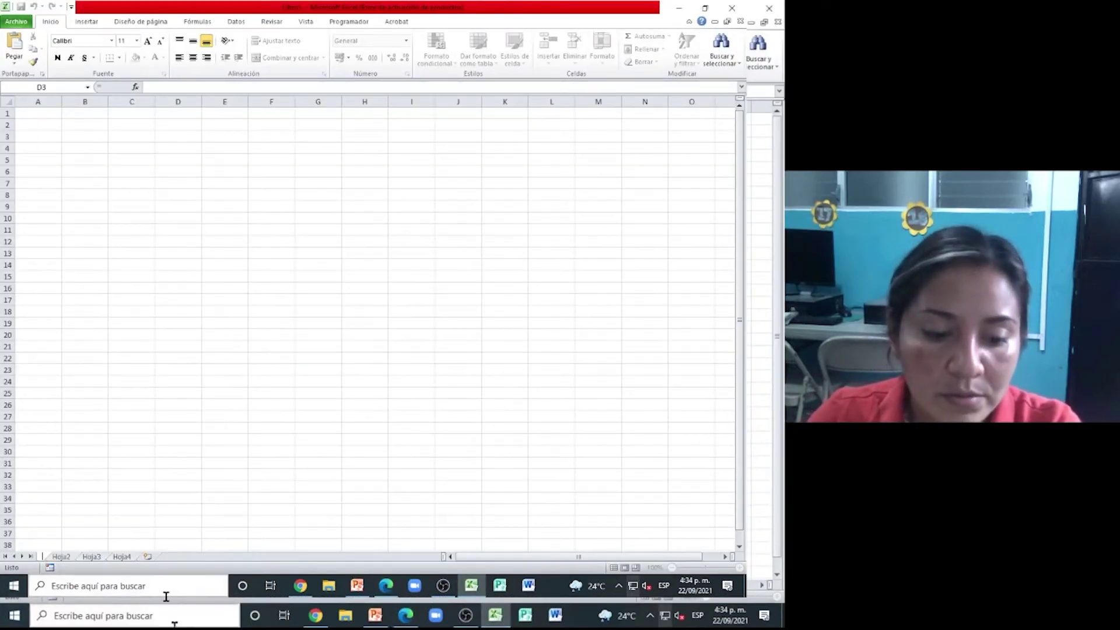
pyautogui.write('T')
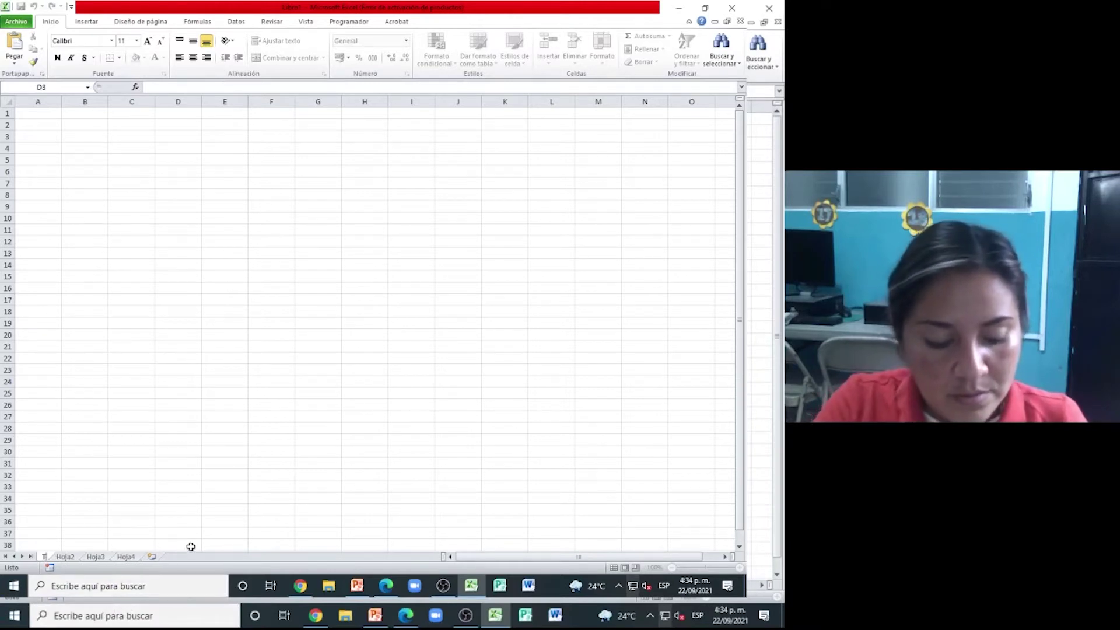
pyautogui.write('AREA 1')
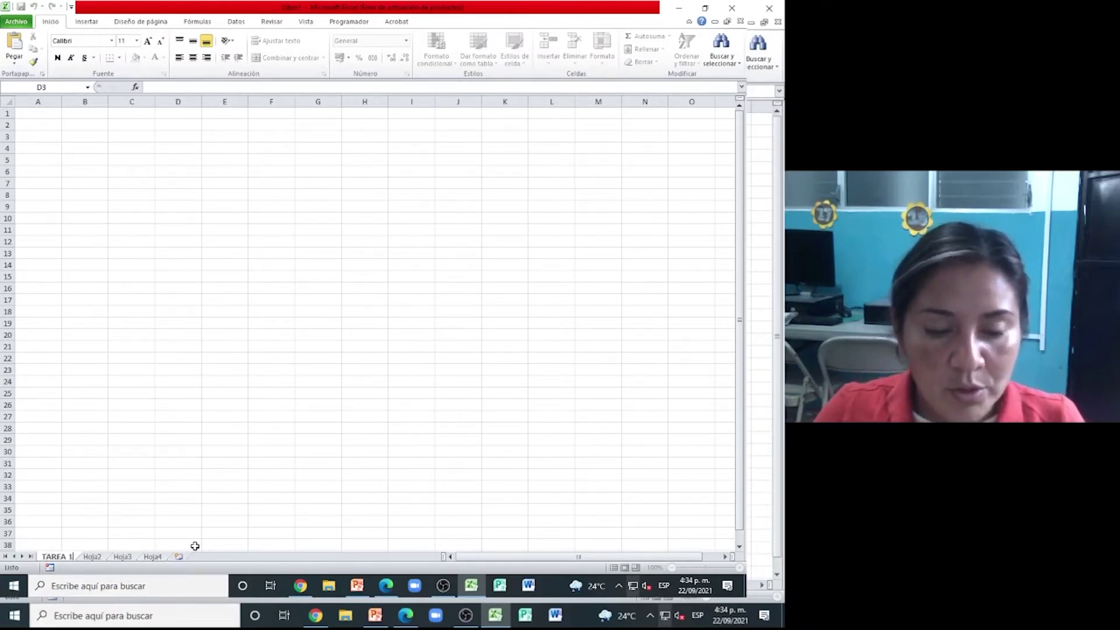
pyautogui.click(88, 551)
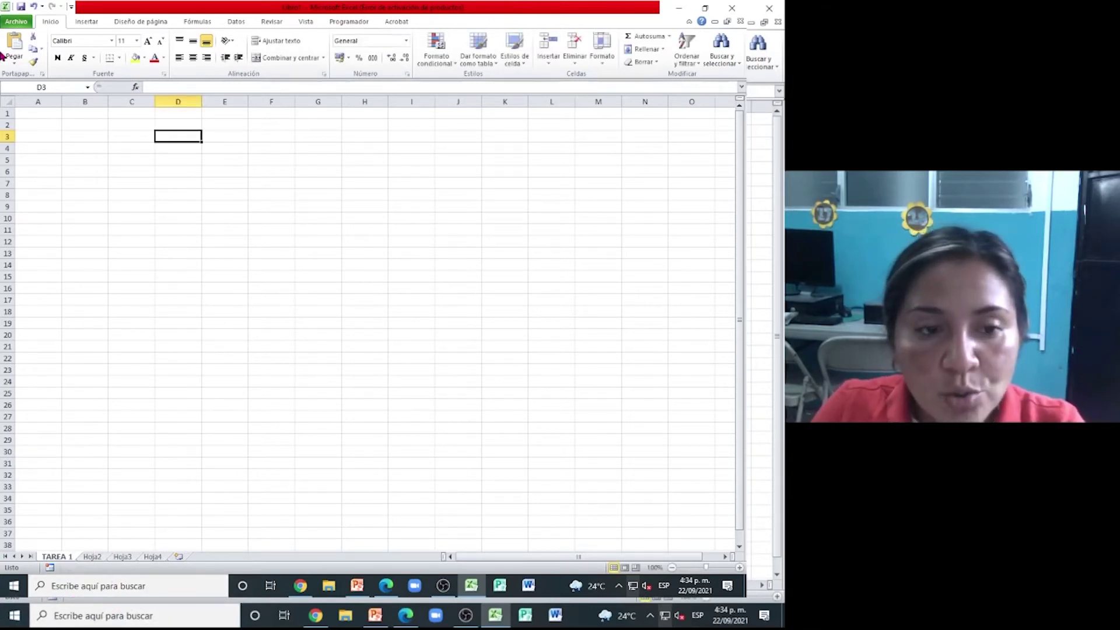
pyautogui.moveTo(37, 128); pyautogui.dragTo(45, 113)
# - Type Apellido, nombre, Edad and Materia into A1:D1, checking the exercise PDF before Materia
pyautogui.click(44, 113)
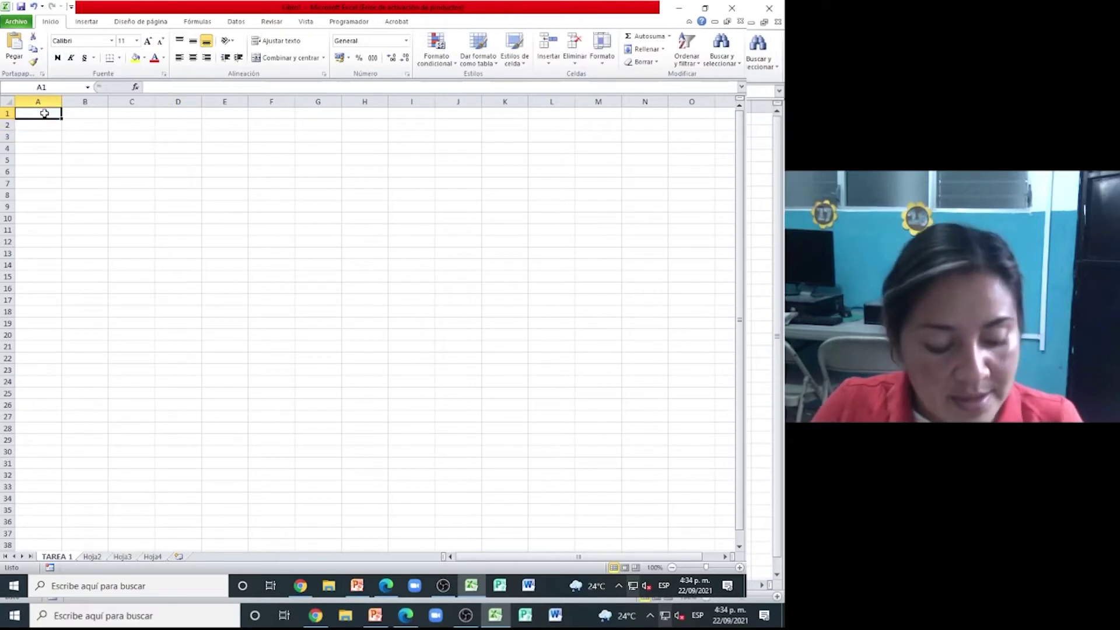
pyautogui.write('aPELLIDO')
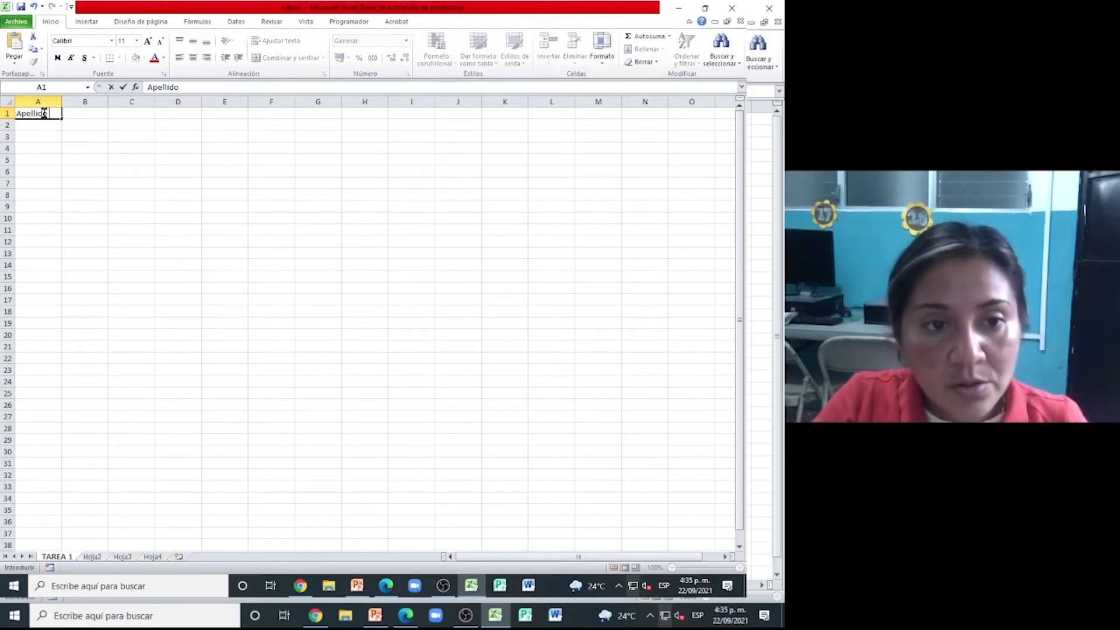
pyautogui.press('Tab')
pyautogui.write('no')
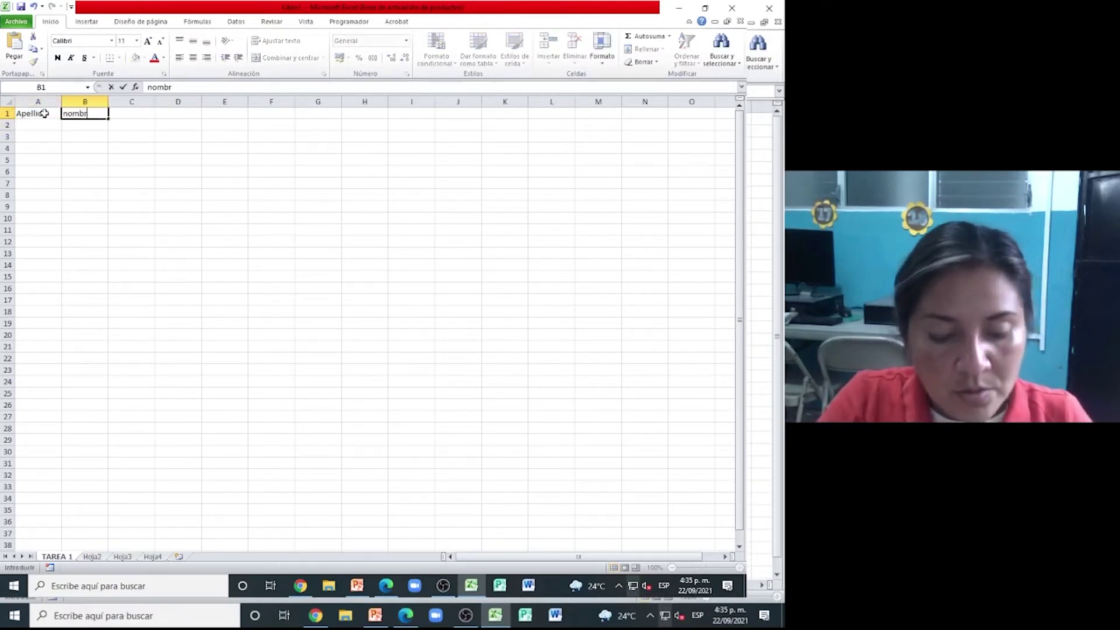
pyautogui.press('Tab')
pyautogui.write('Eda')
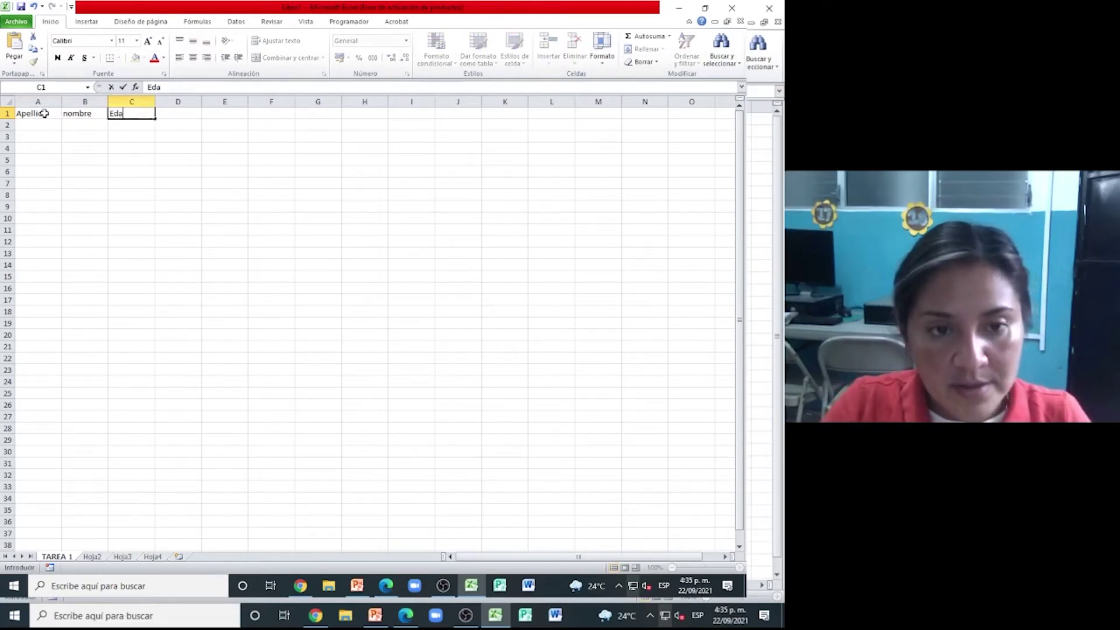
pyautogui.click(166, 111)
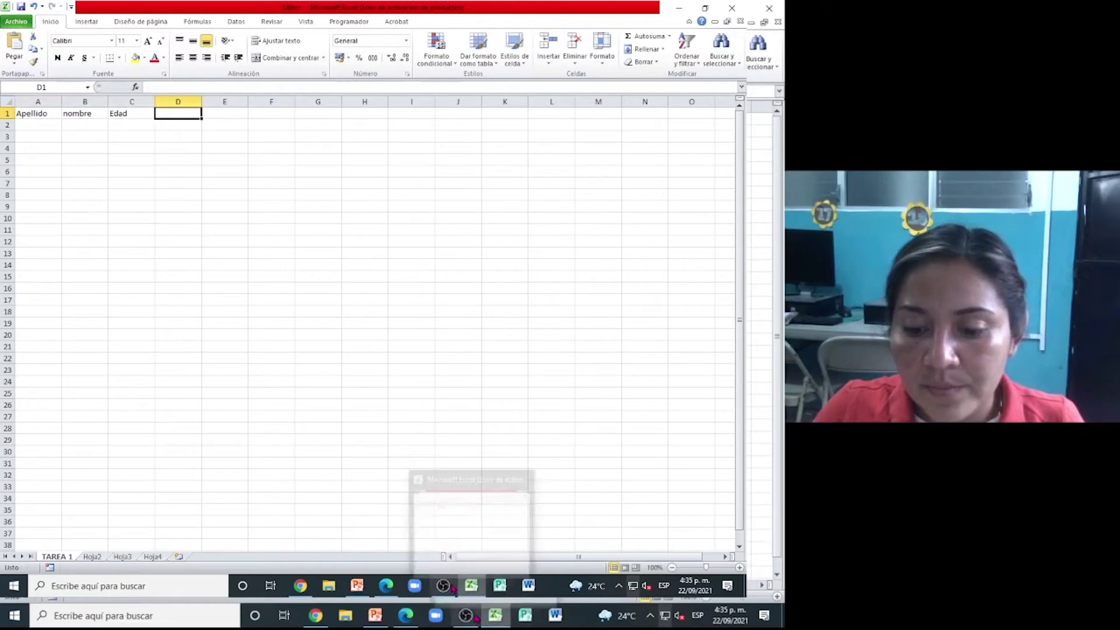
pyautogui.click(387, 586)
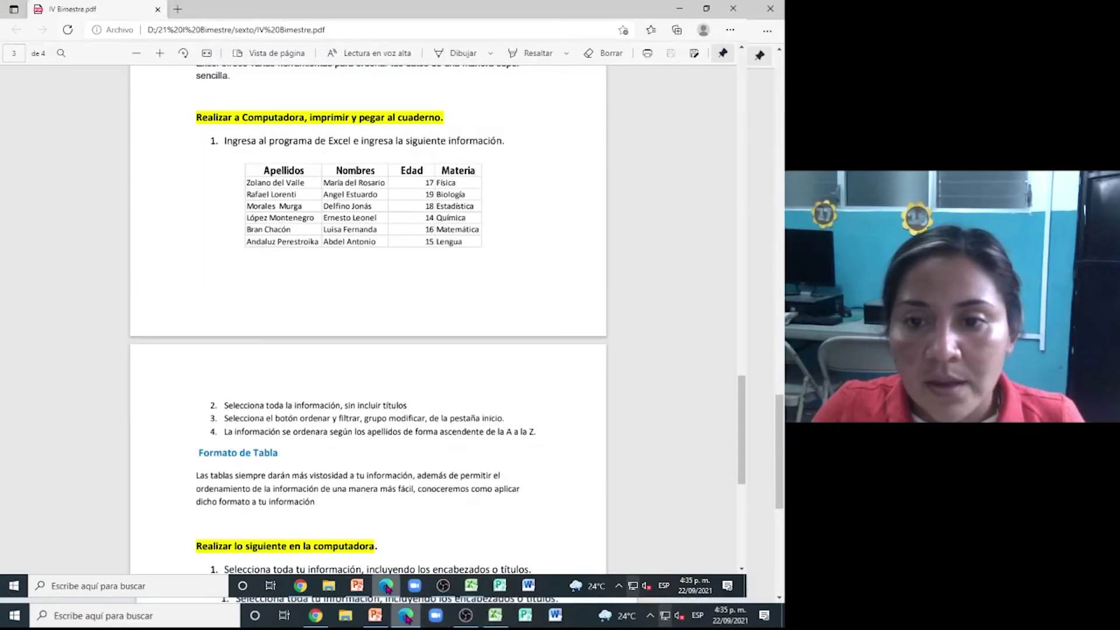
pyautogui.click(387, 586)
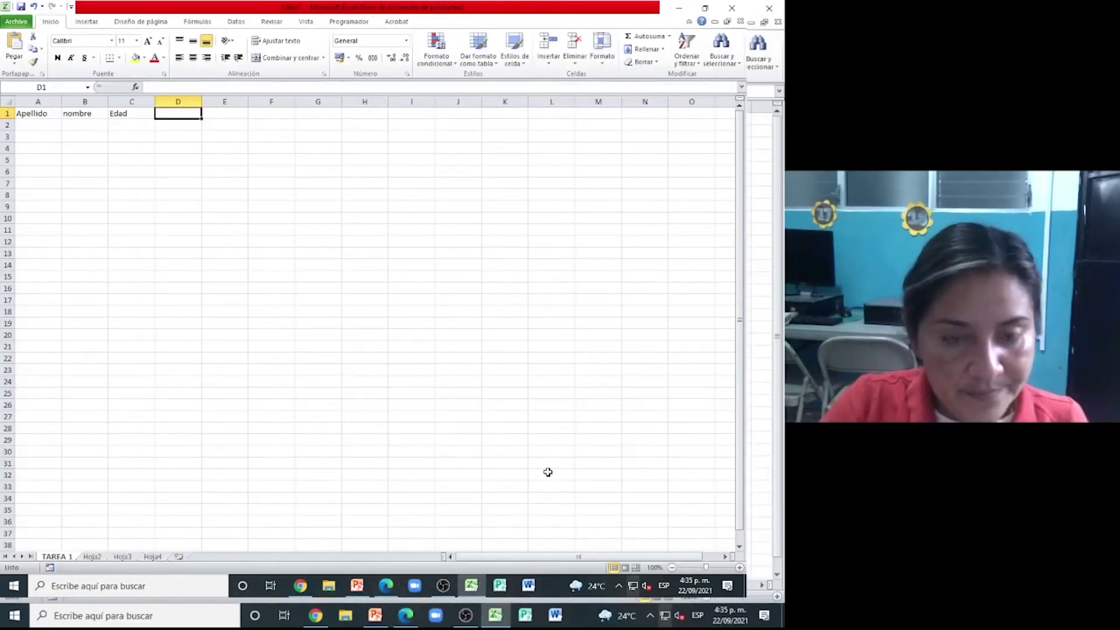
pyautogui.write('Materia')
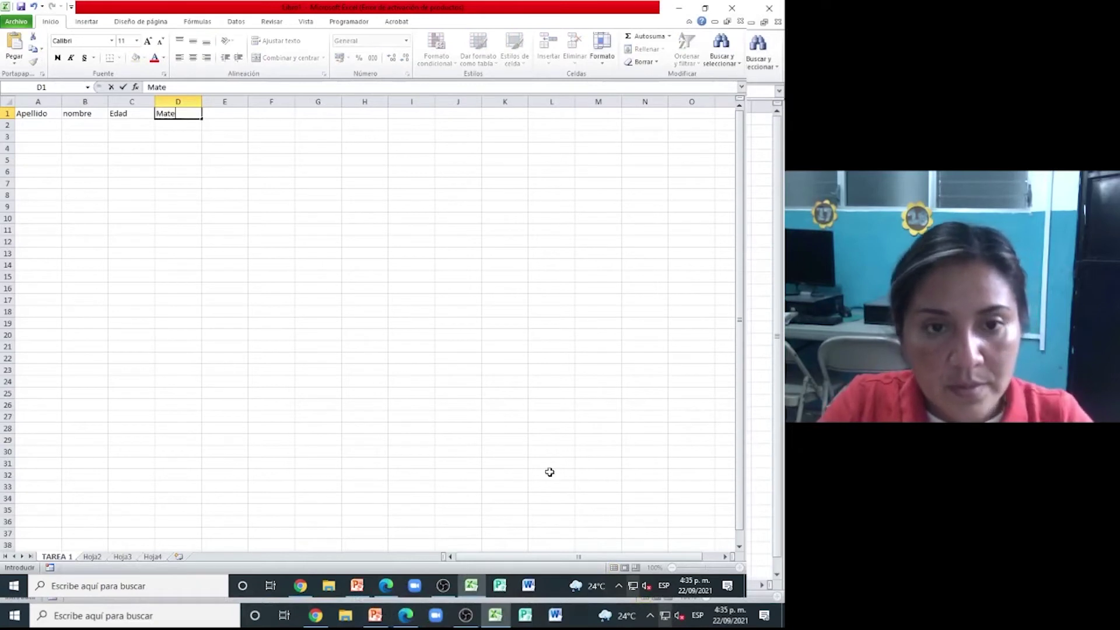
pyautogui.click(47, 125)
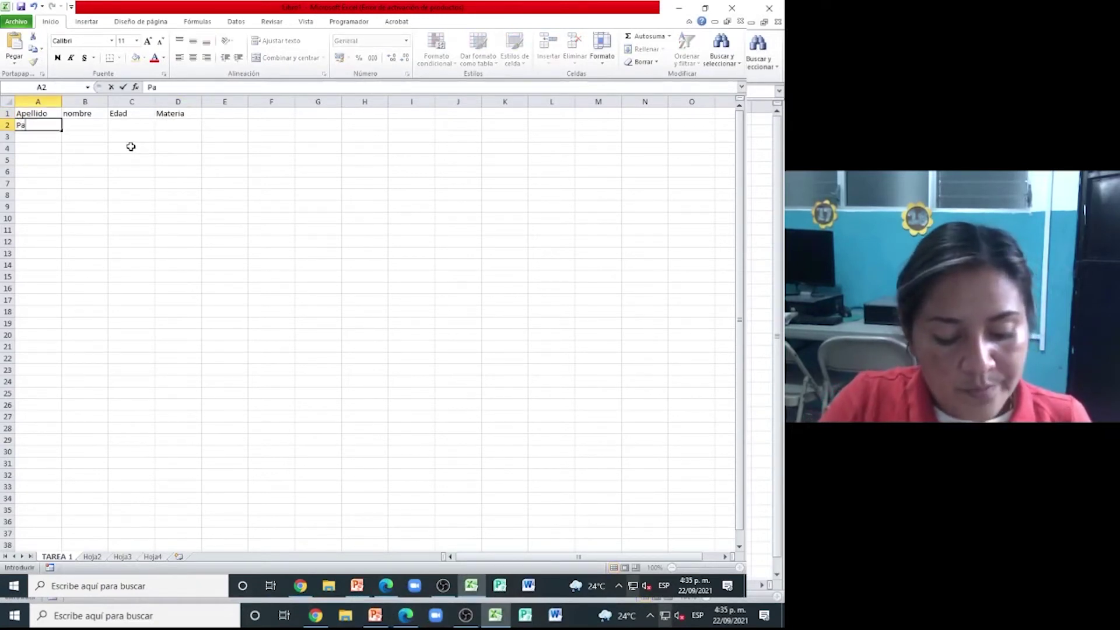
# - Enter the first student record in row 2: surname, first name, age 15, Computación
pyautogui.press('Tab')
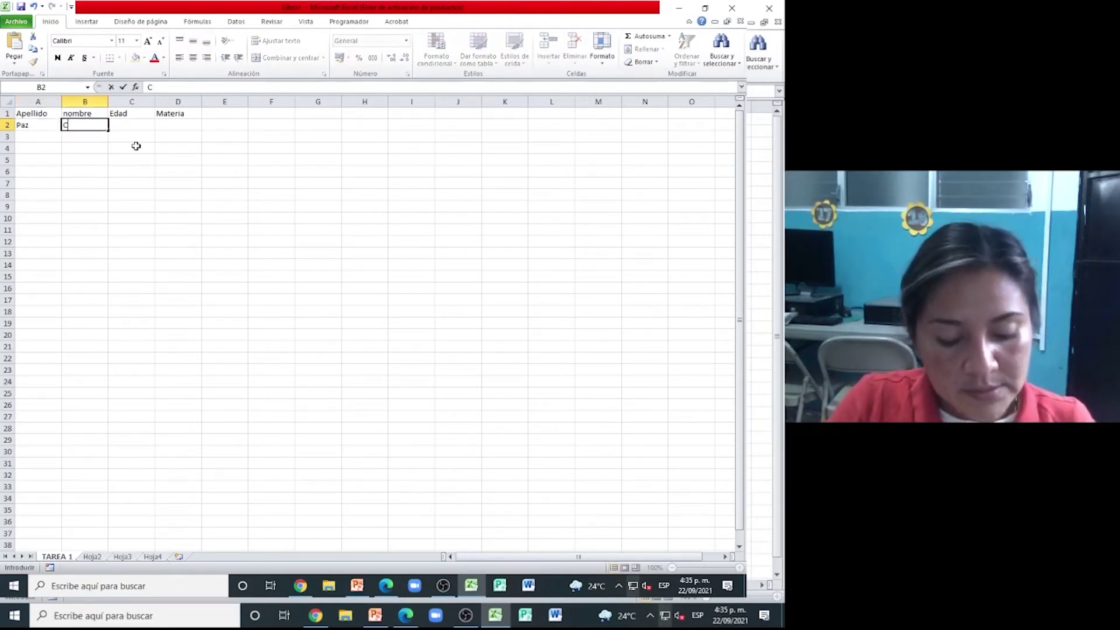
pyautogui.press('Tab')
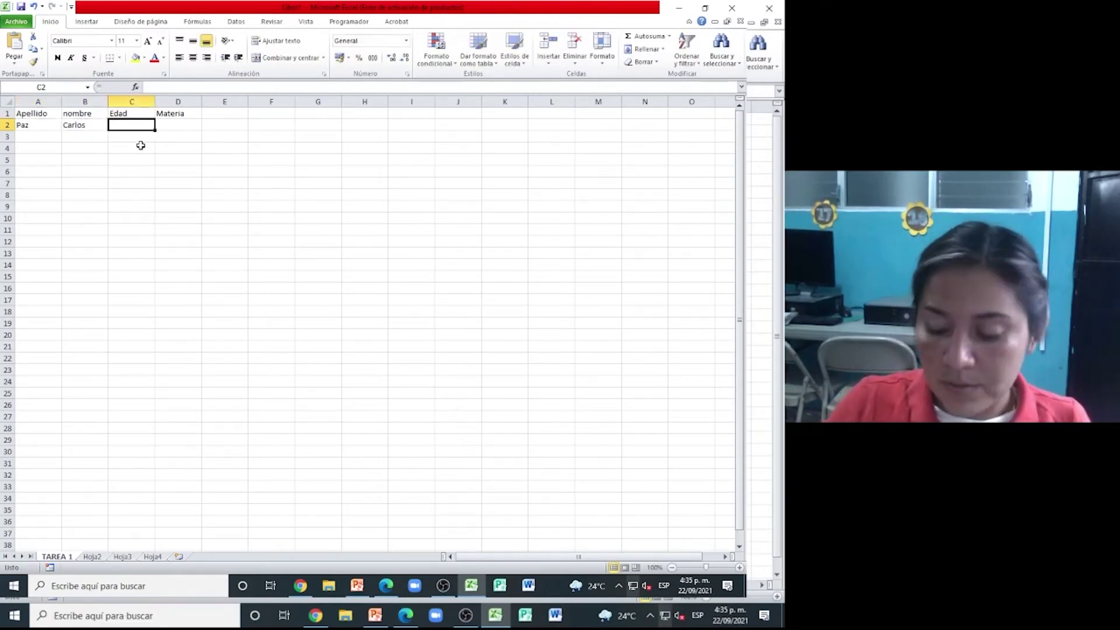
pyautogui.write('15')
pyautogui.press('Tab')
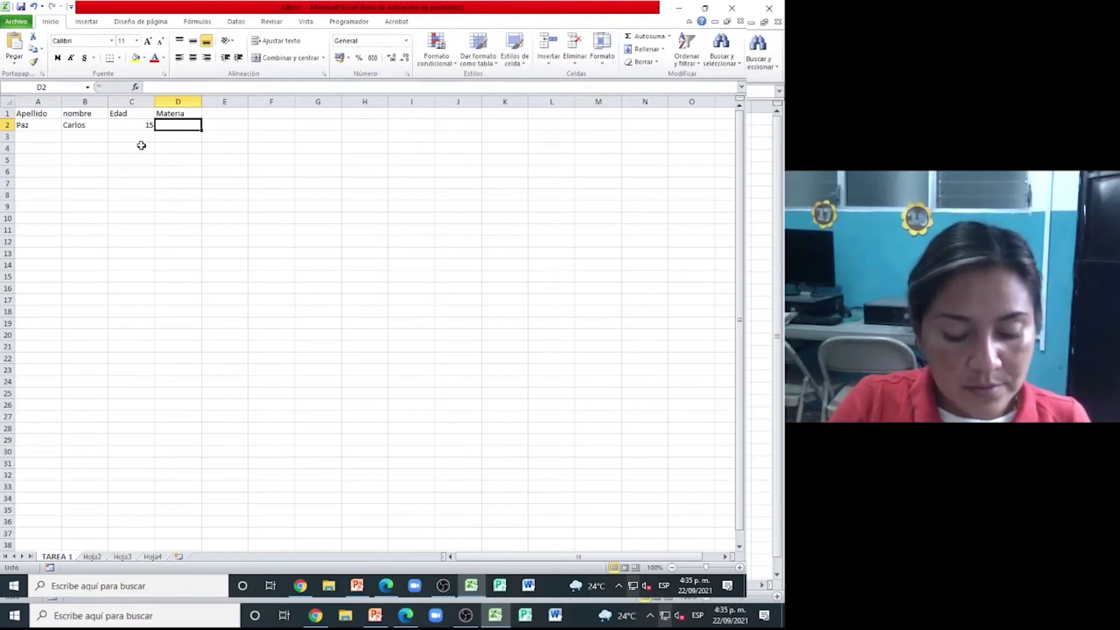
pyautogui.write('Computación')
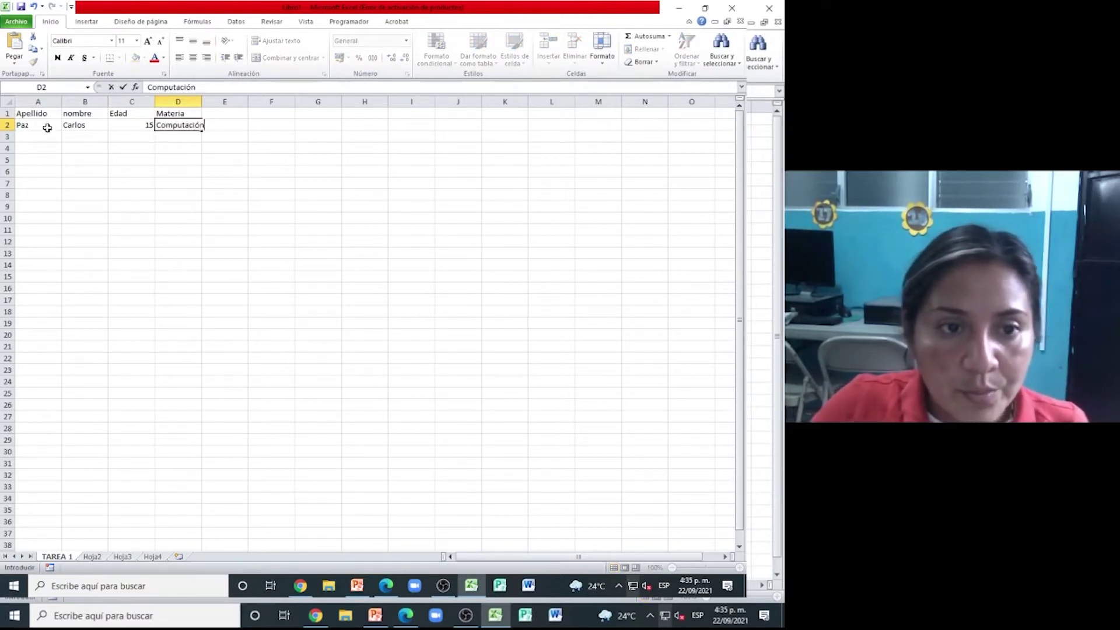
pyautogui.click(46, 137)
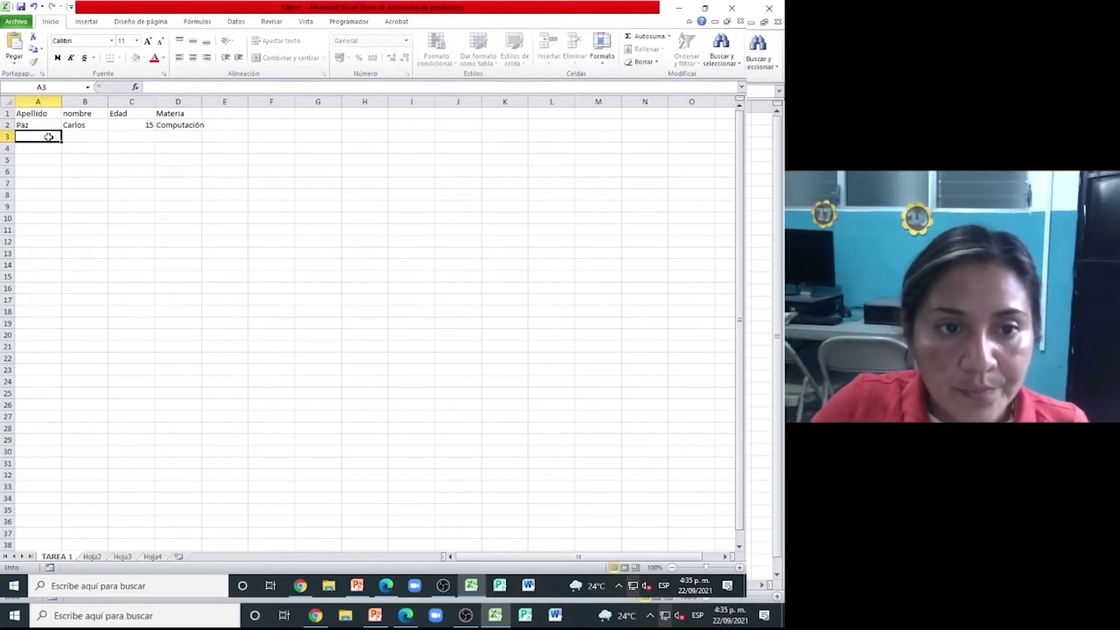
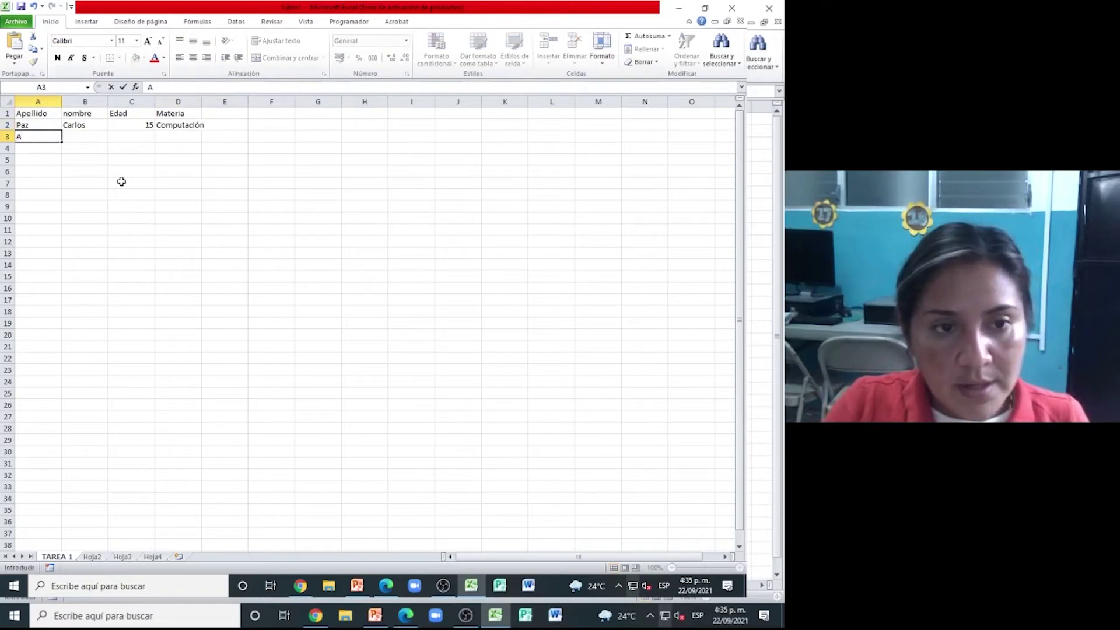
# - Enter the second student record in row 3: surname, first name, age 12, Lenguaje
pyautogui.press('Tab')
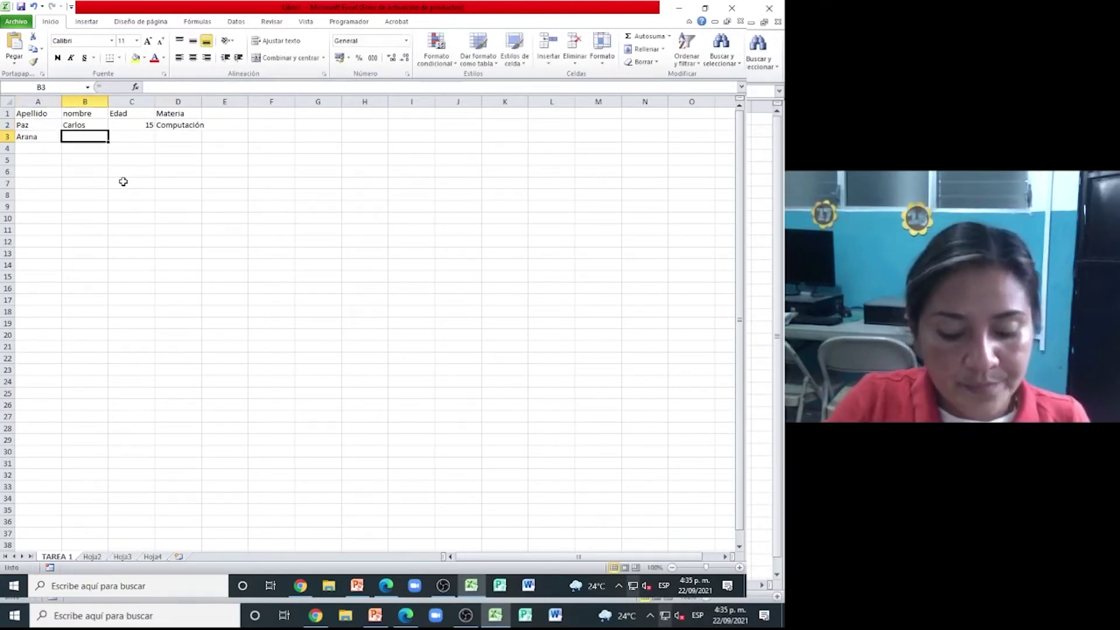
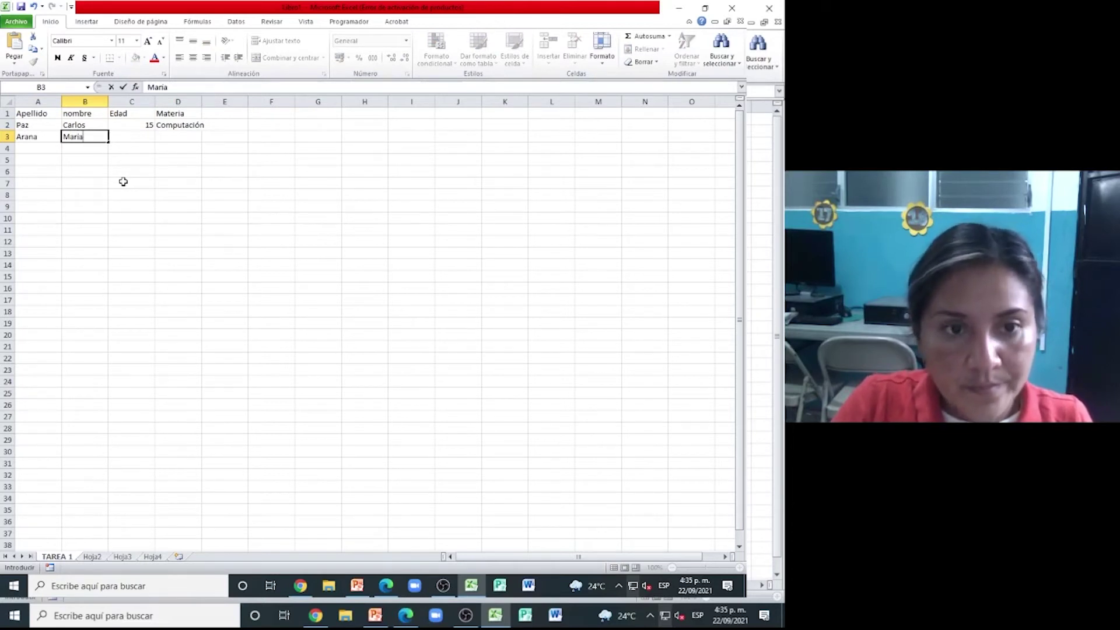
pyautogui.press('Tab')
pyautogui.write('12')
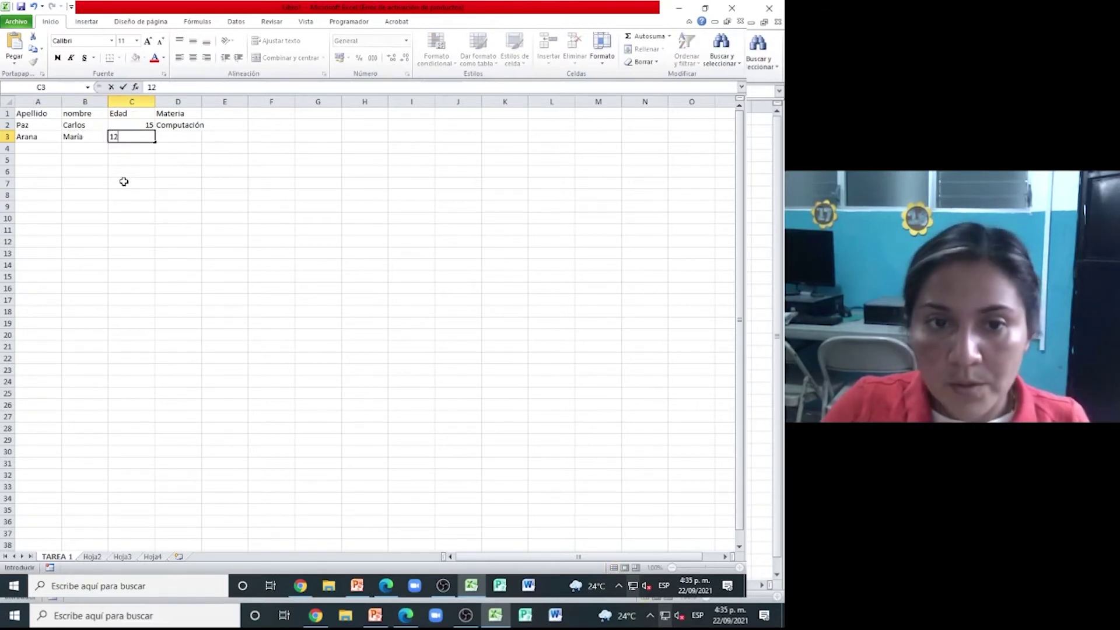
pyautogui.press('Tab')
pyautogui.write('I')
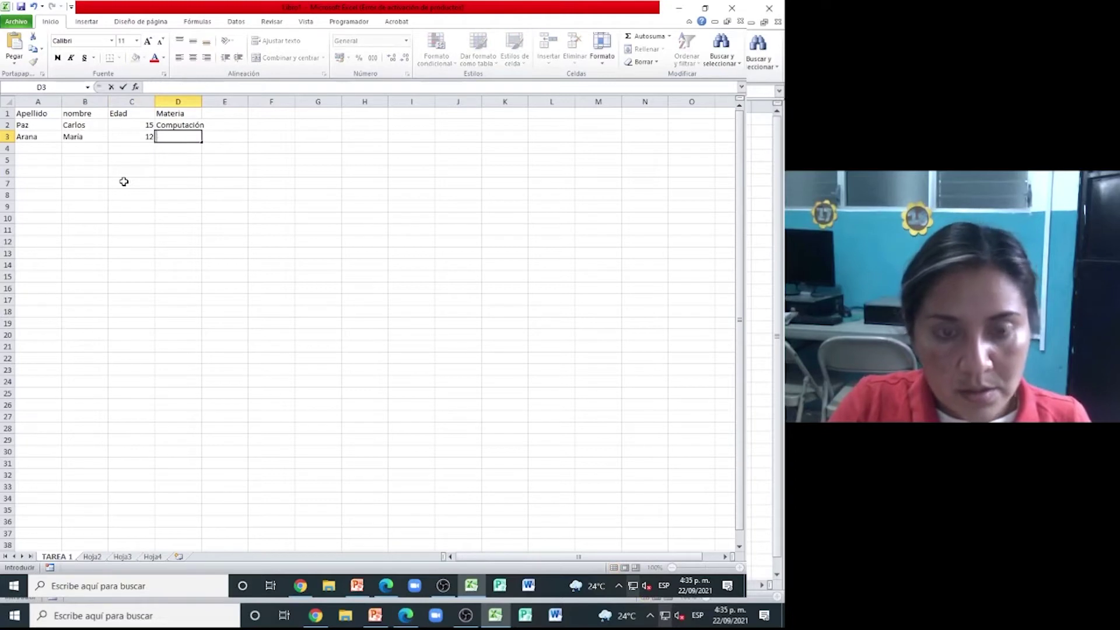
pyautogui.write('enguaje')
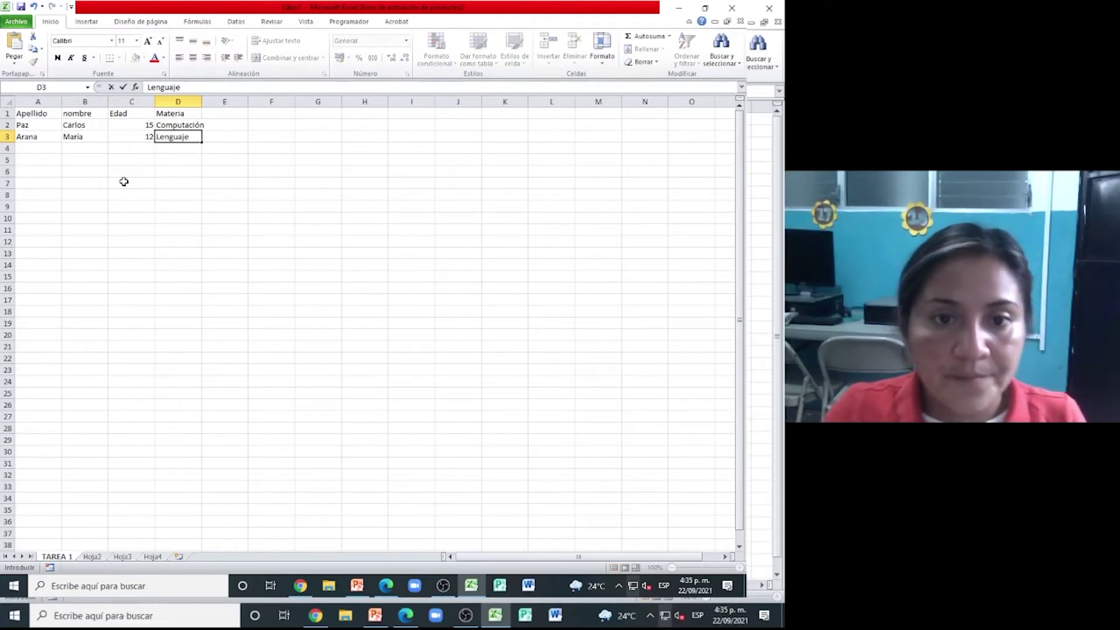
pyautogui.press('Return')
# - Autofit column D to fit Computación and select the header row A1:D1
pyautogui.click(31, 126)
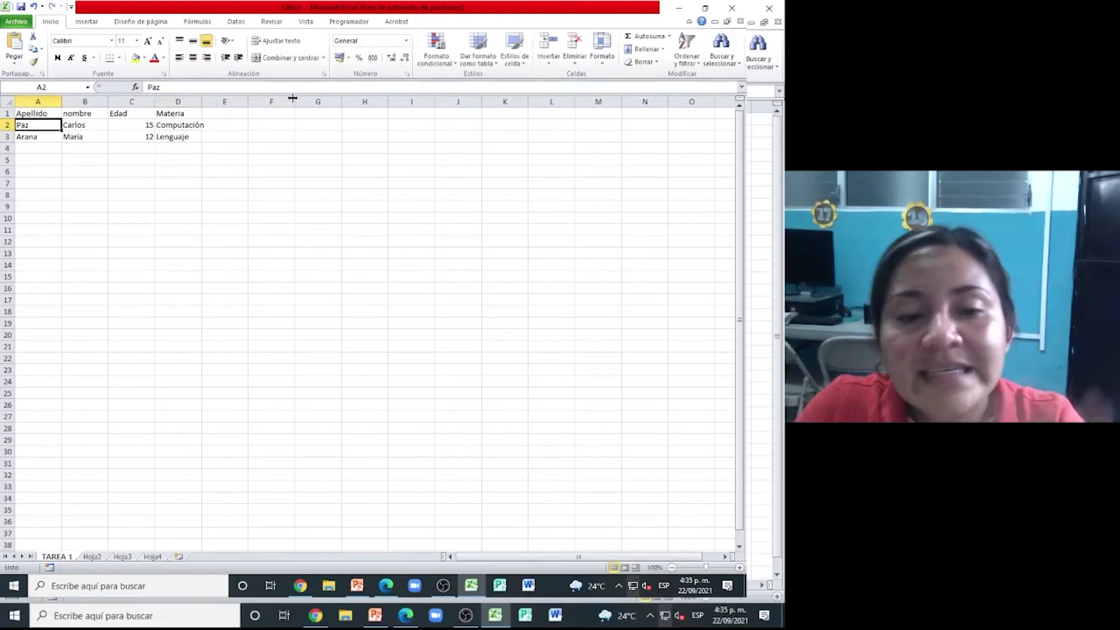
pyautogui.doubleClick(201, 102)
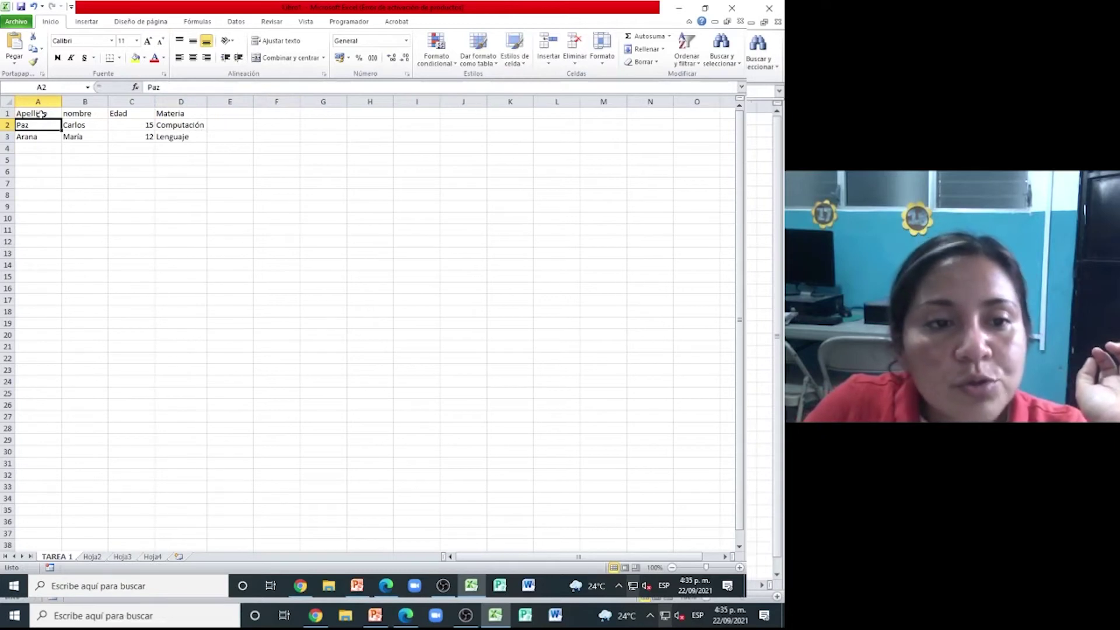
pyautogui.moveTo(41, 114); pyautogui.dragTo(186, 112)
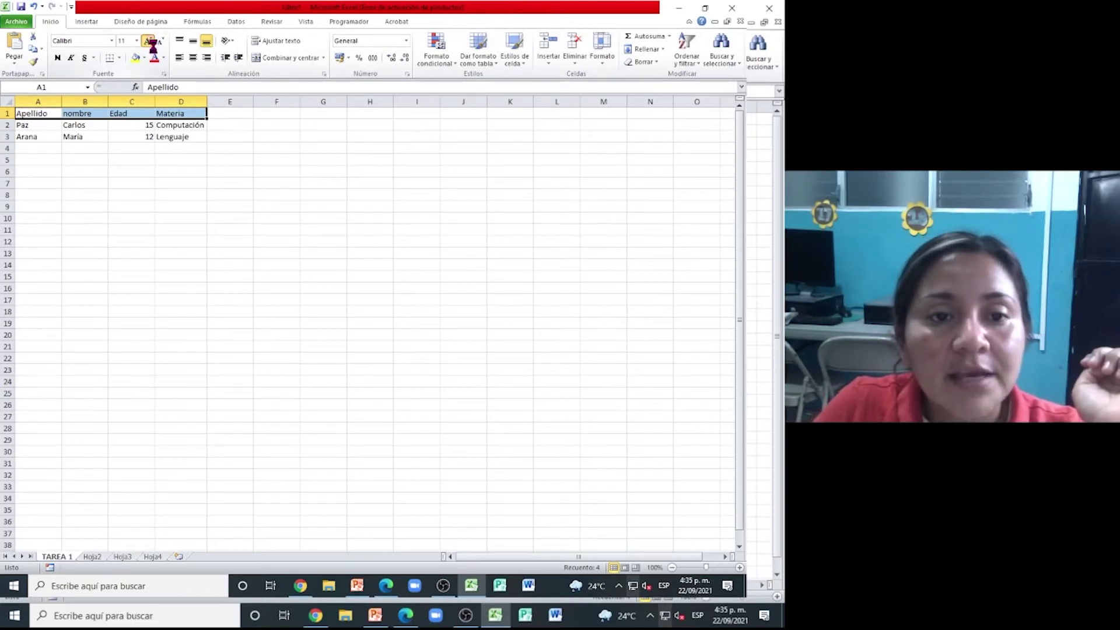
# - Enlarge the header row font two steps and make it bold Consolas
pyautogui.click(151, 44)
pyautogui.click(151, 43)
pyautogui.click(111, 42)
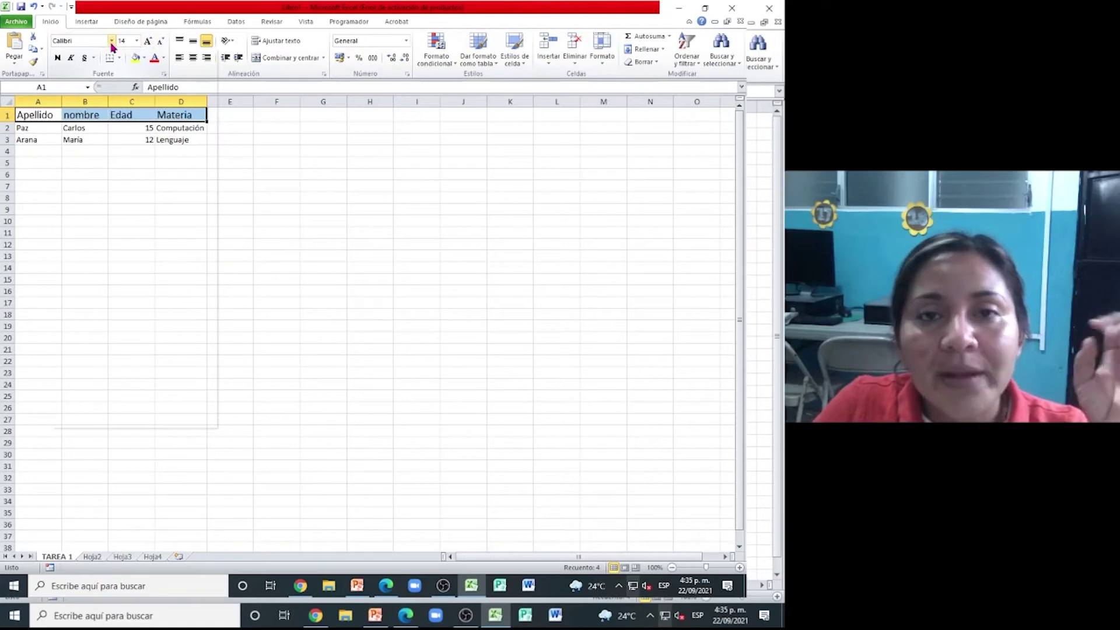
pyautogui.click(112, 42)
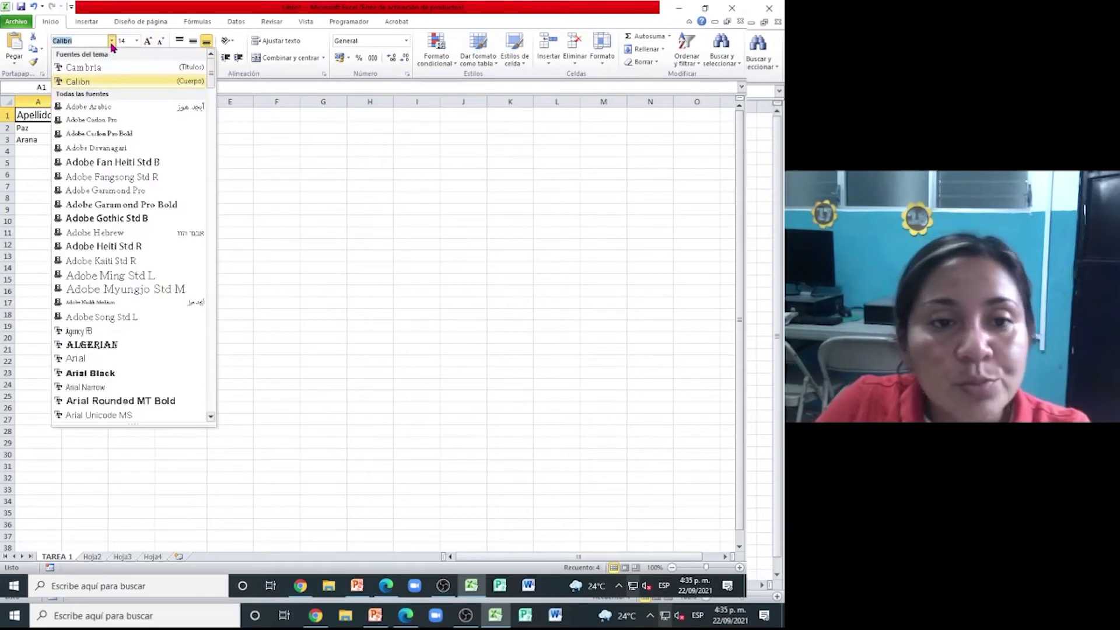
pyautogui.scroll(-8, 149, 298)
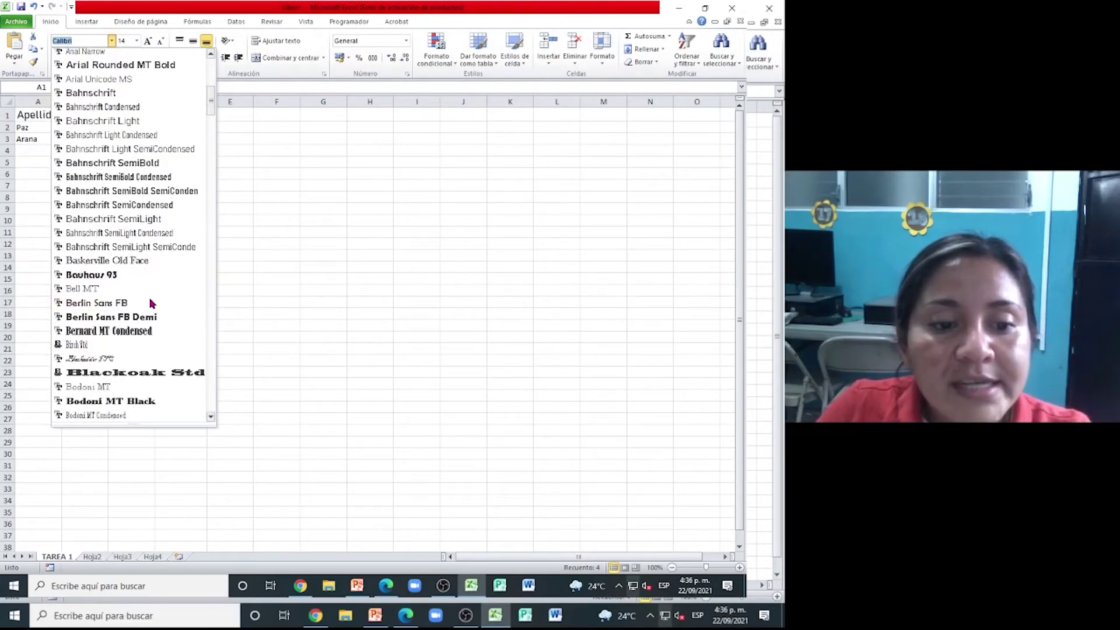
pyautogui.scroll(-3, 85, 275)
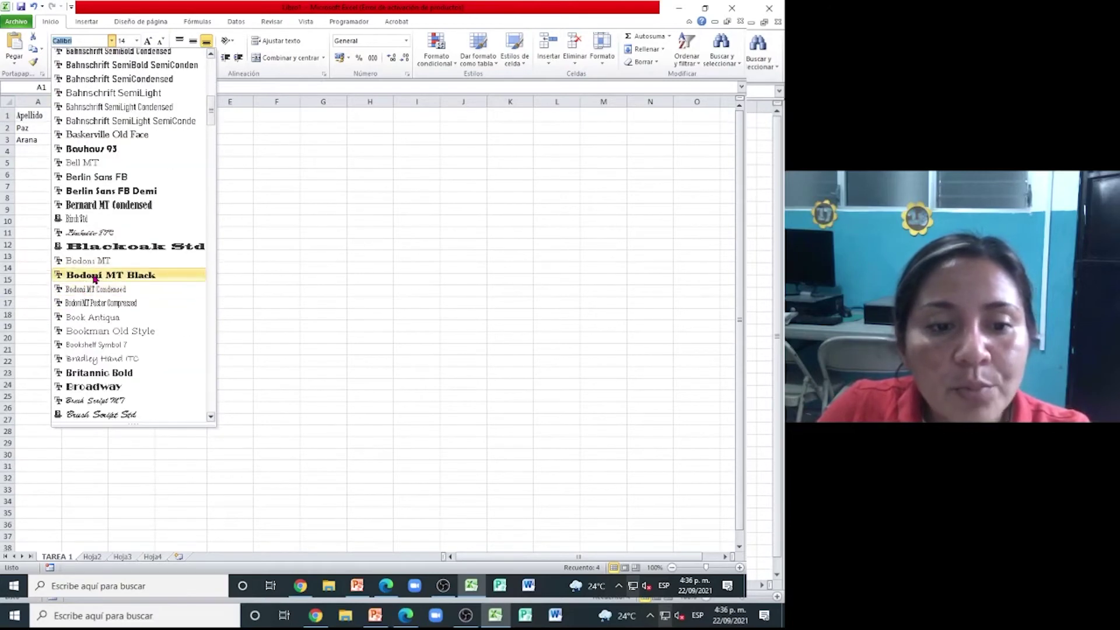
pyautogui.scroll(-5, 96, 280)
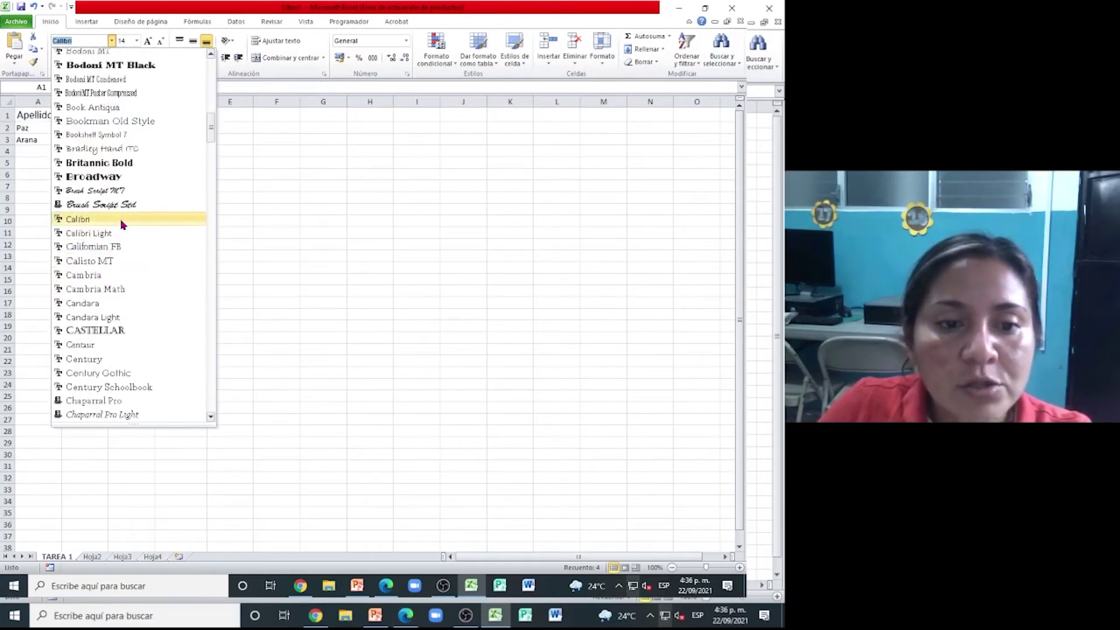
pyautogui.scroll(-3, 122, 239)
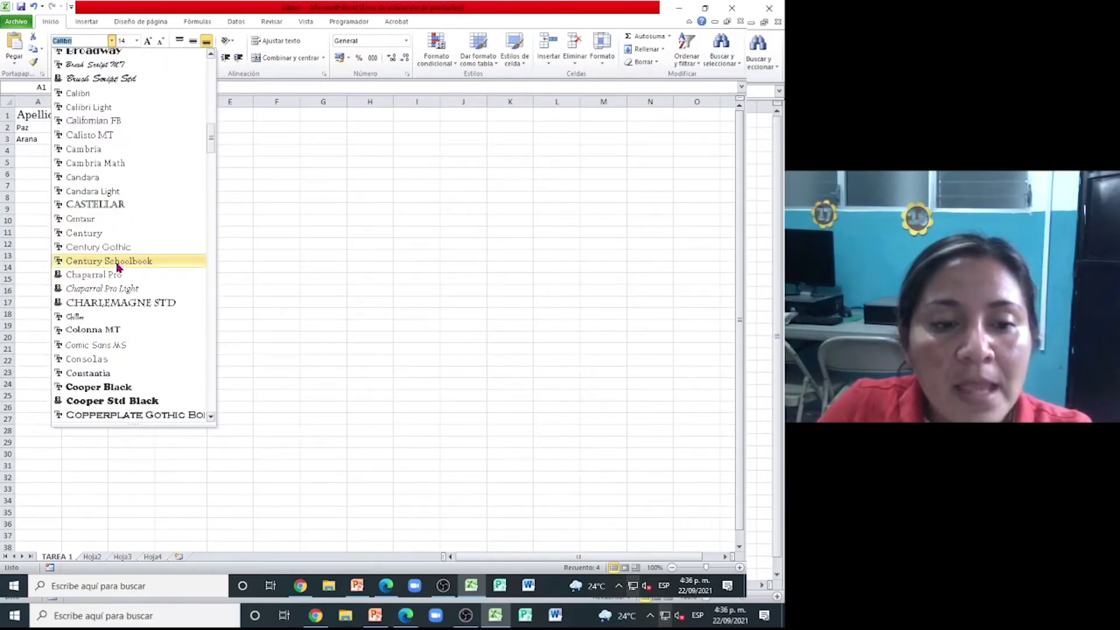
pyautogui.scroll(-1, 118, 267)
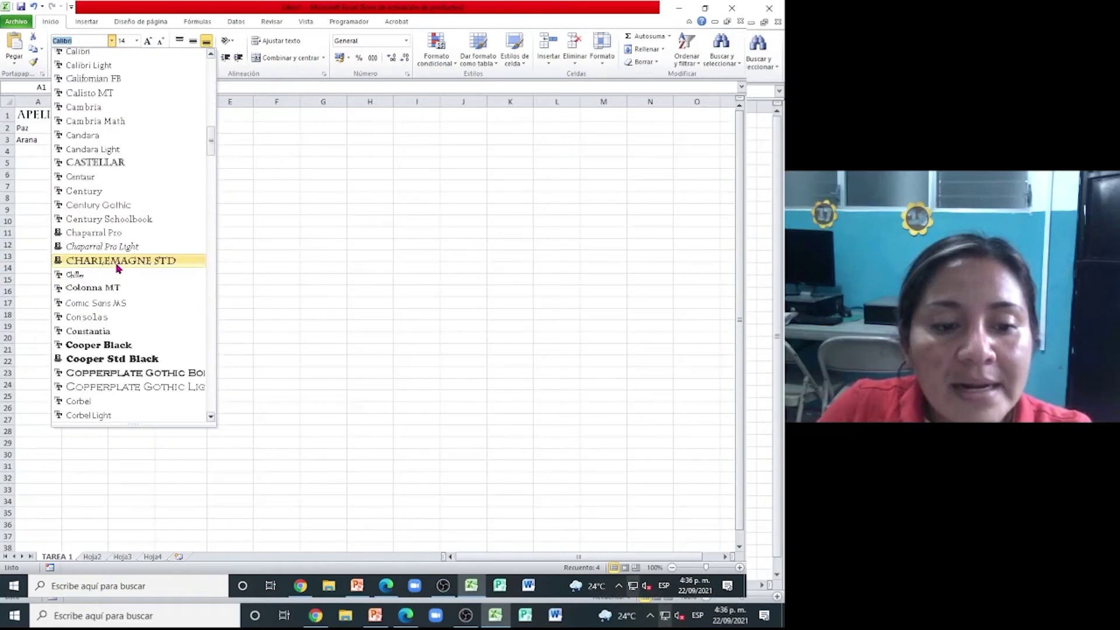
pyautogui.click(115, 318)
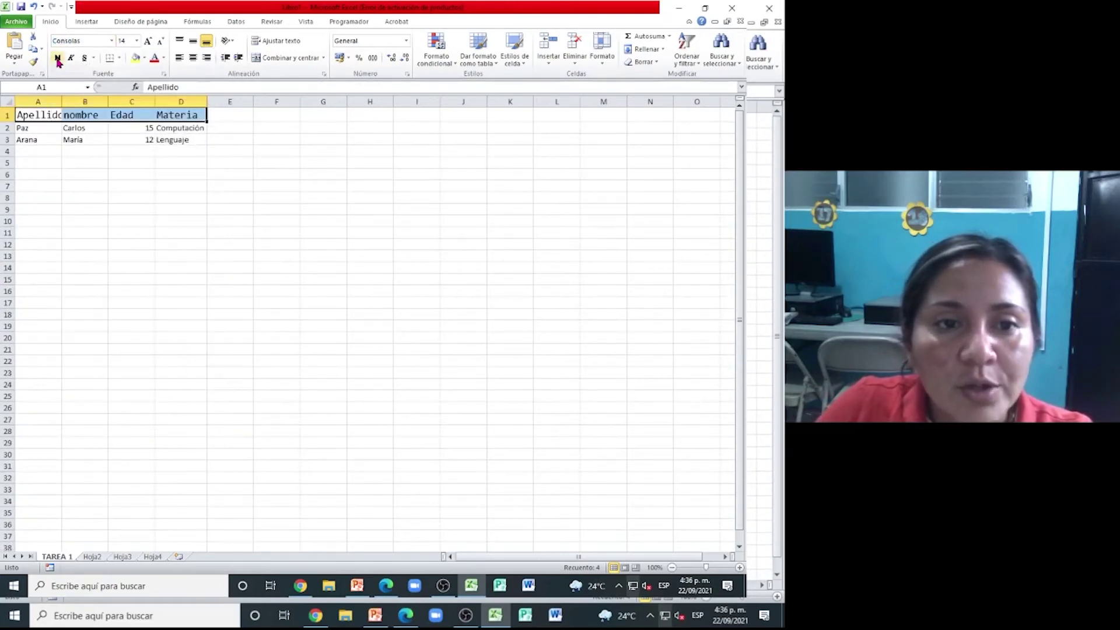
pyautogui.click(58, 60)
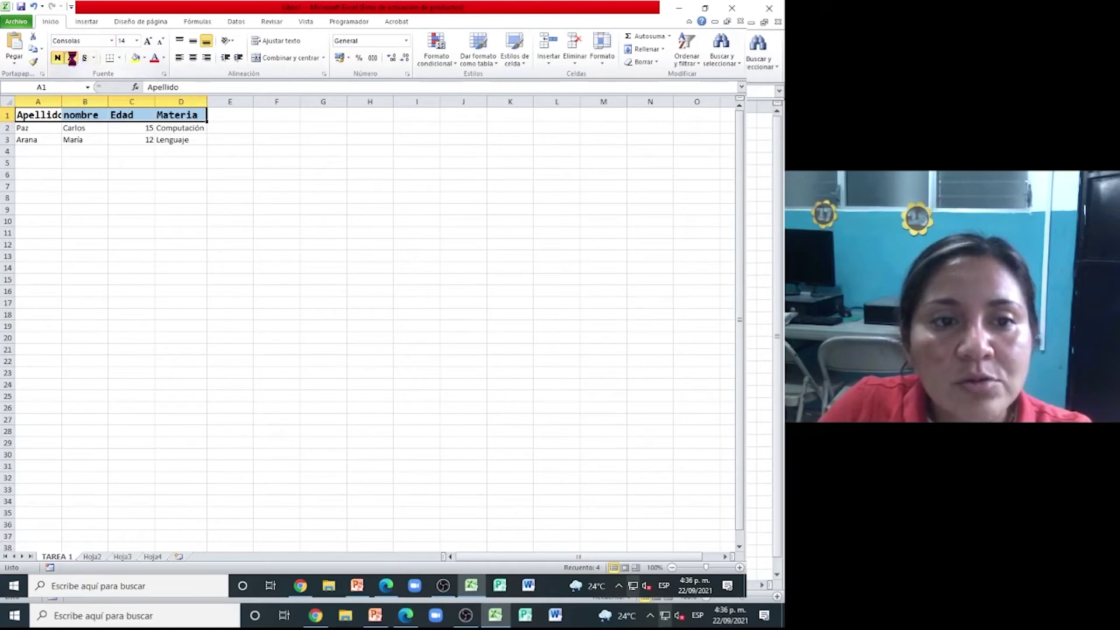
# - Widen column A so the Apellido header fits completely
pyautogui.click(88, 233)
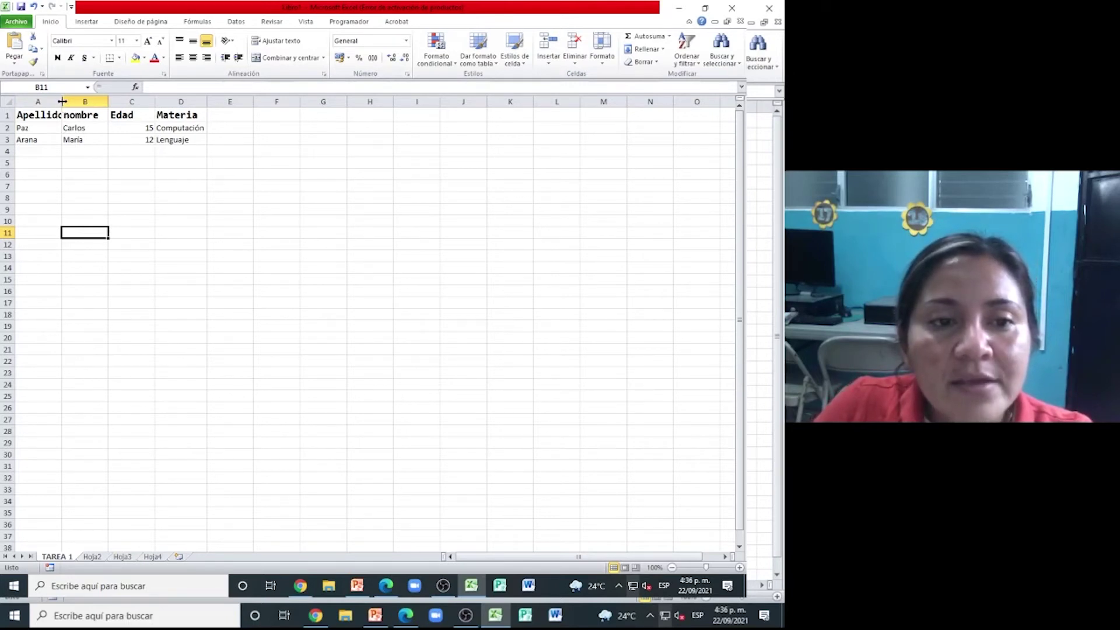
pyautogui.moveTo(61, 102); pyautogui.dragTo(267, 102)
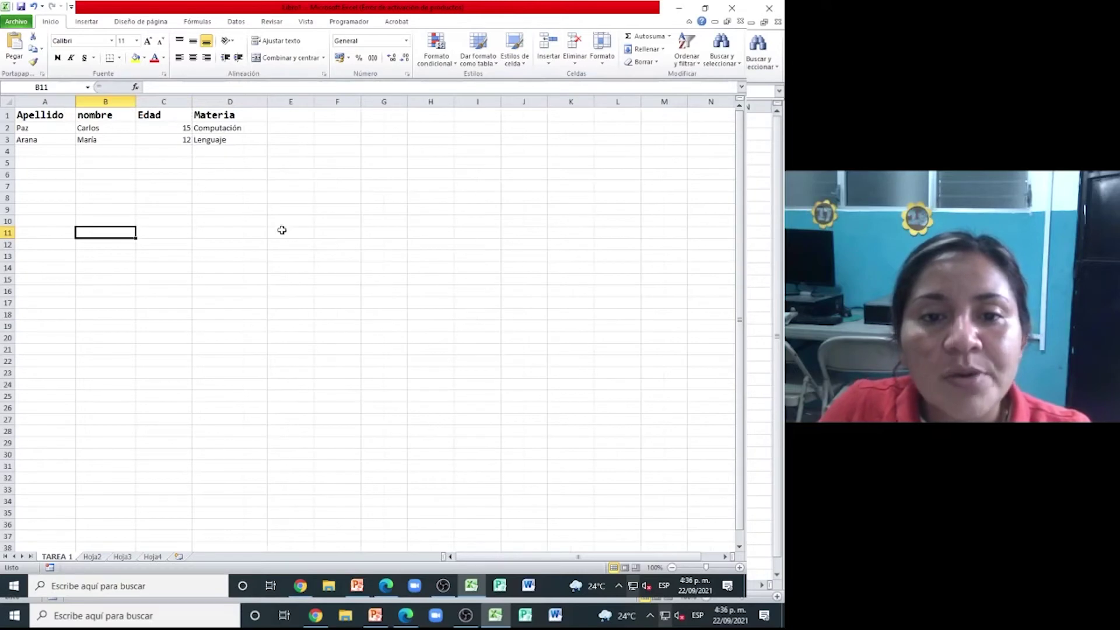
pyautogui.click(174, 186)
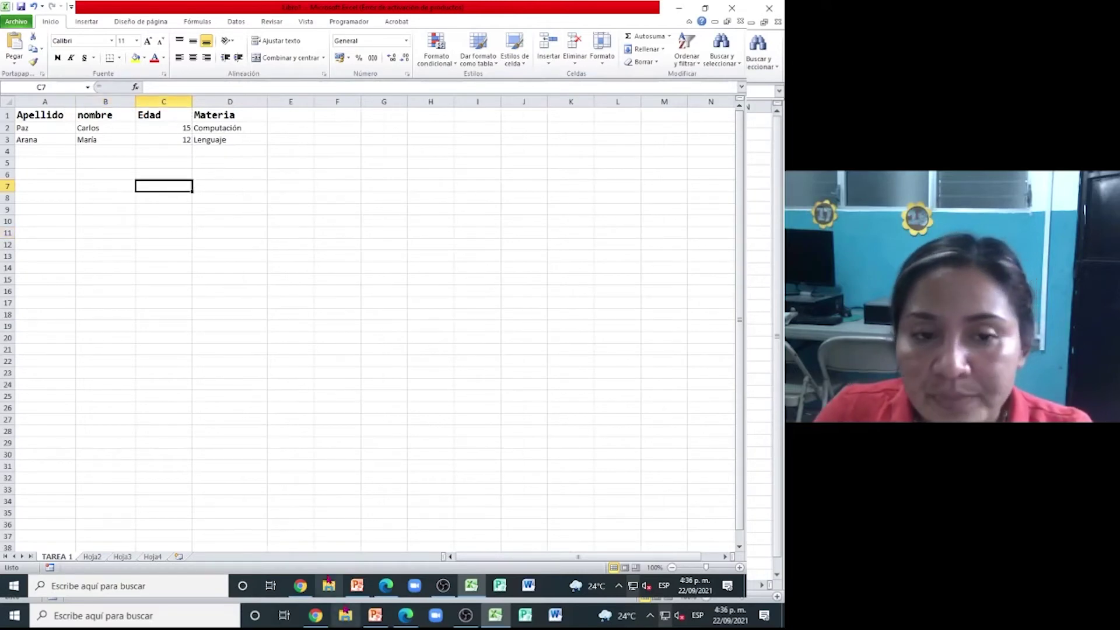
pyautogui.click(383, 584)
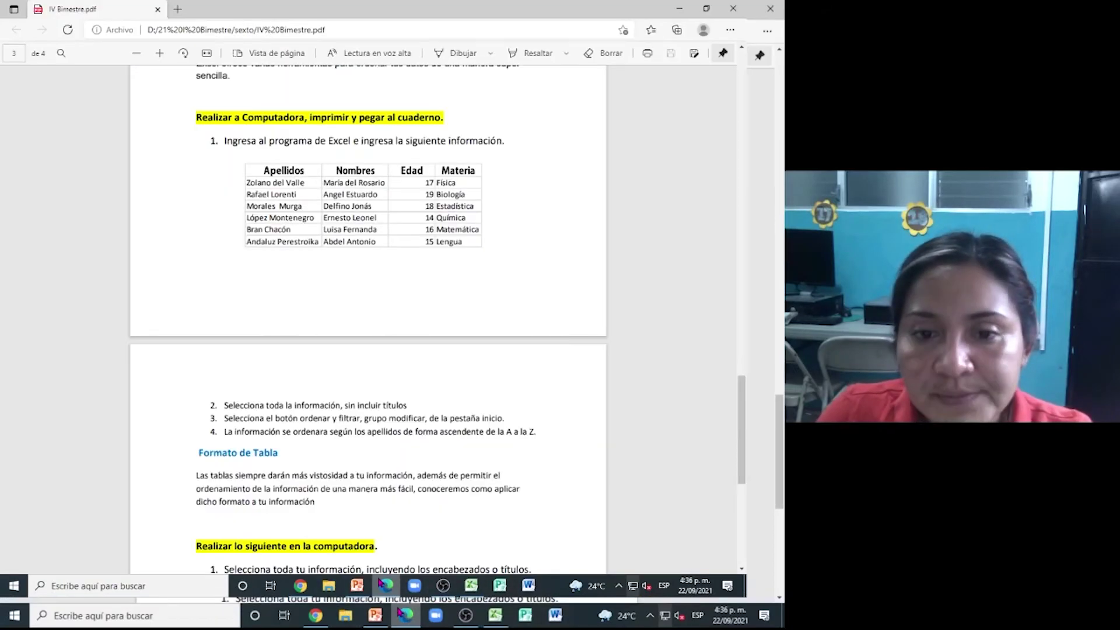
pyautogui.scroll(-3, 440, 414)
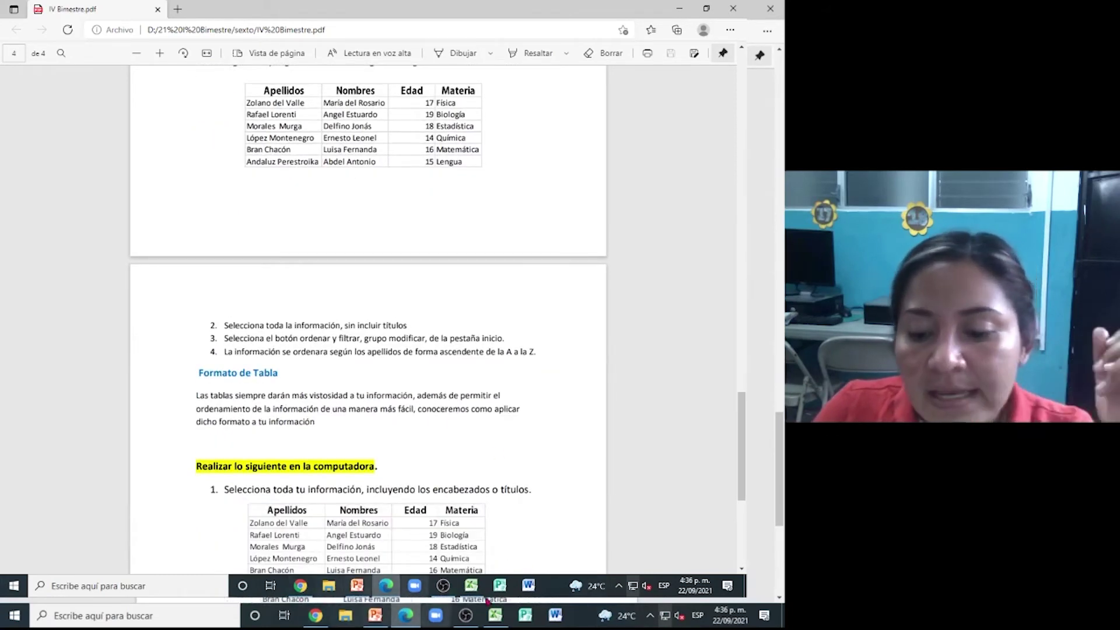
pyautogui.click(495, 616)
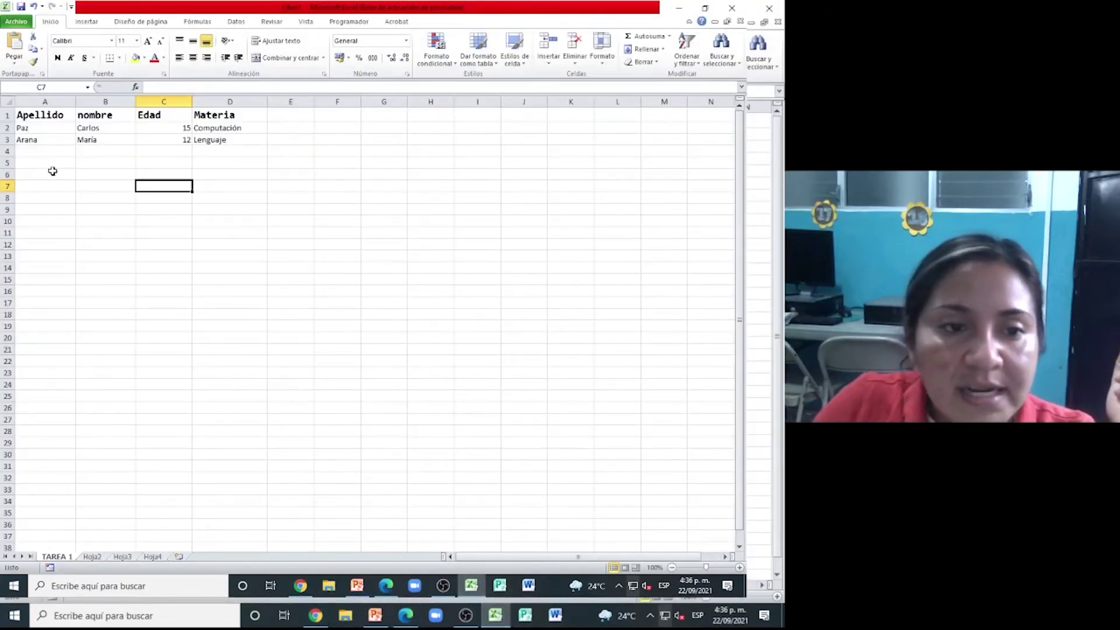
# - Select the two records in A2:D3 and bring up the exercise PDF in Edge
pyautogui.moveTo(59, 133); pyautogui.dragTo(250, 134)
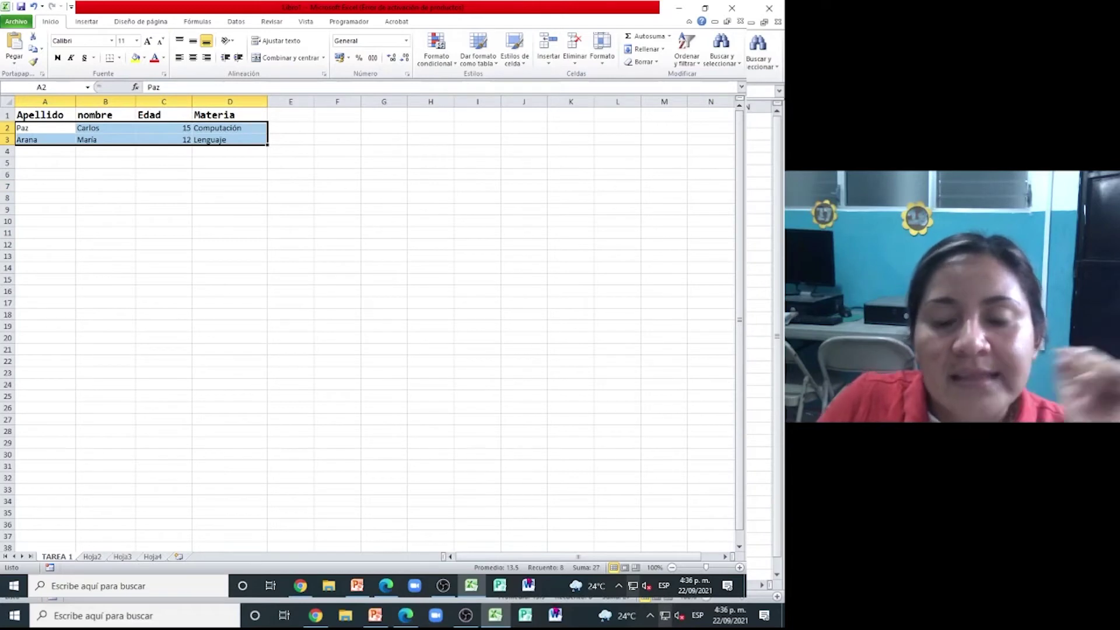
pyautogui.click(386, 590)
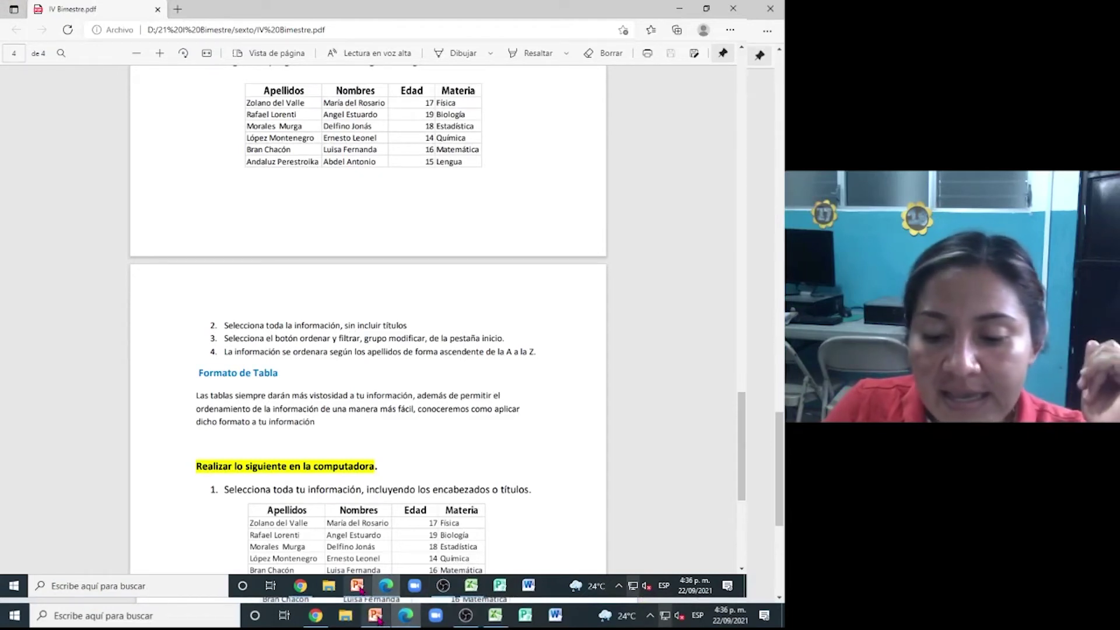
# - Bring the Excel workbook back in front of the exercise PDF
pyautogui.click(473, 585)
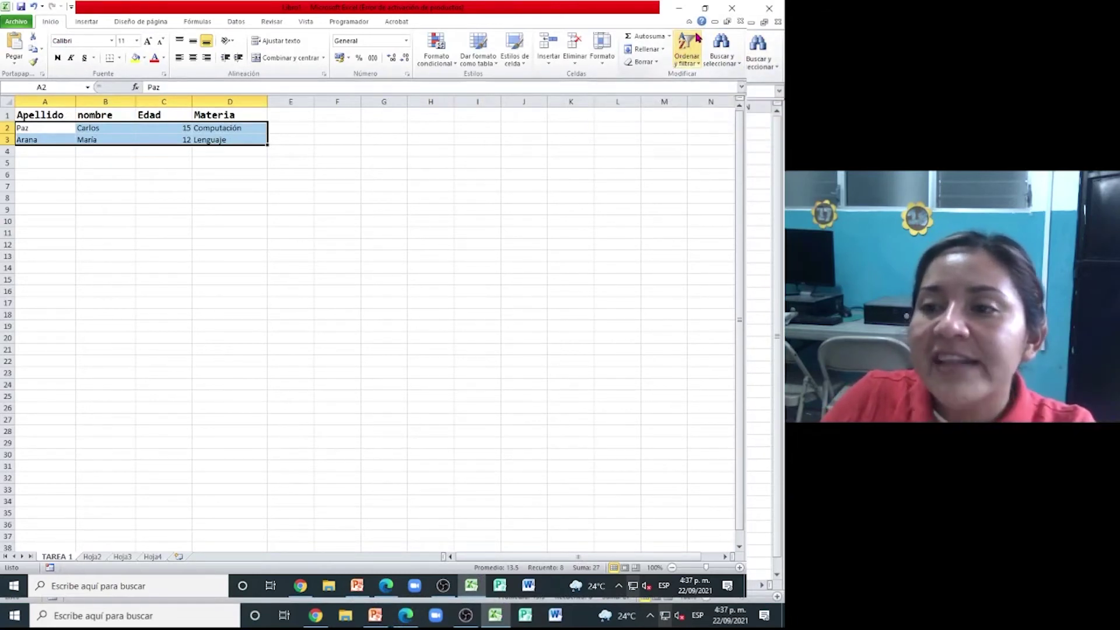
# - Sort the selected records A to Z by surname with Ordenar de A a Z
pyautogui.click(688, 53)
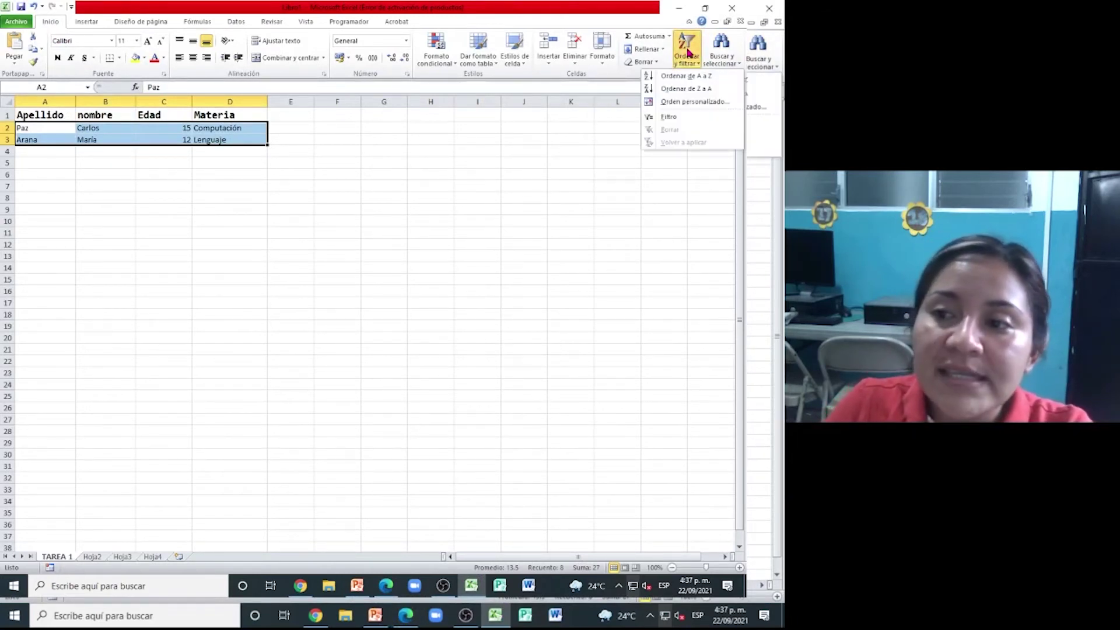
pyautogui.click(689, 77)
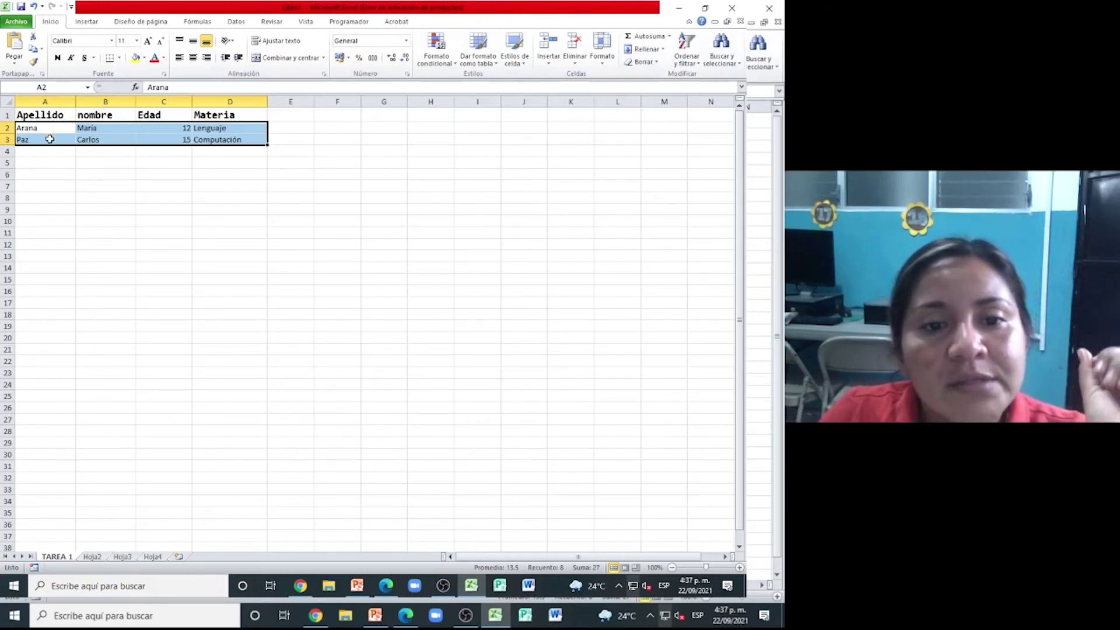
pyautogui.click(84, 222)
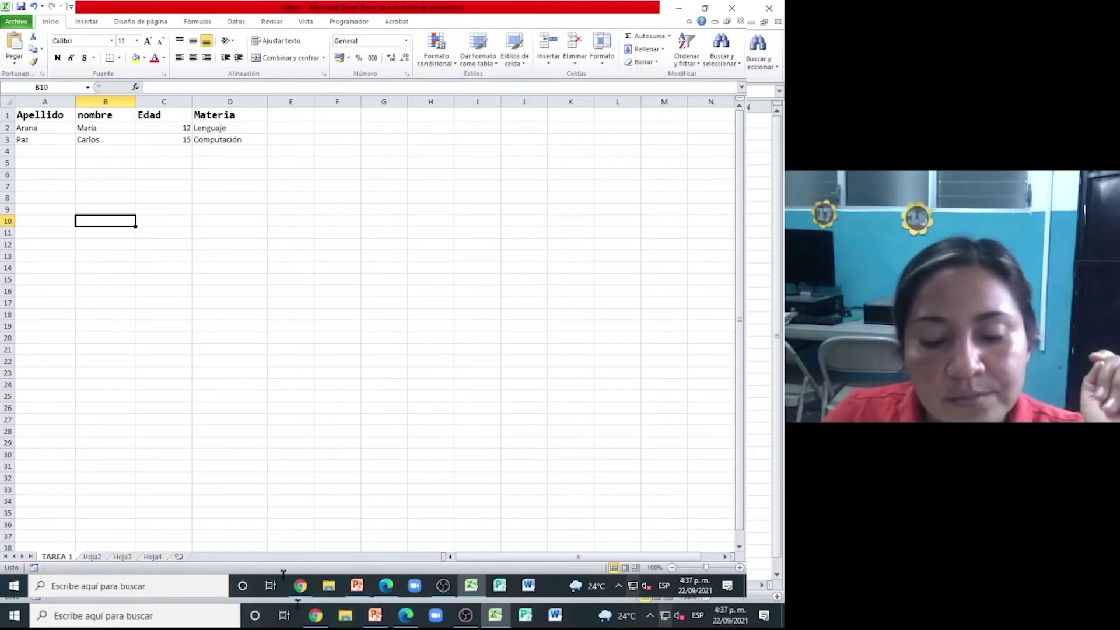
pyautogui.click(300, 586)
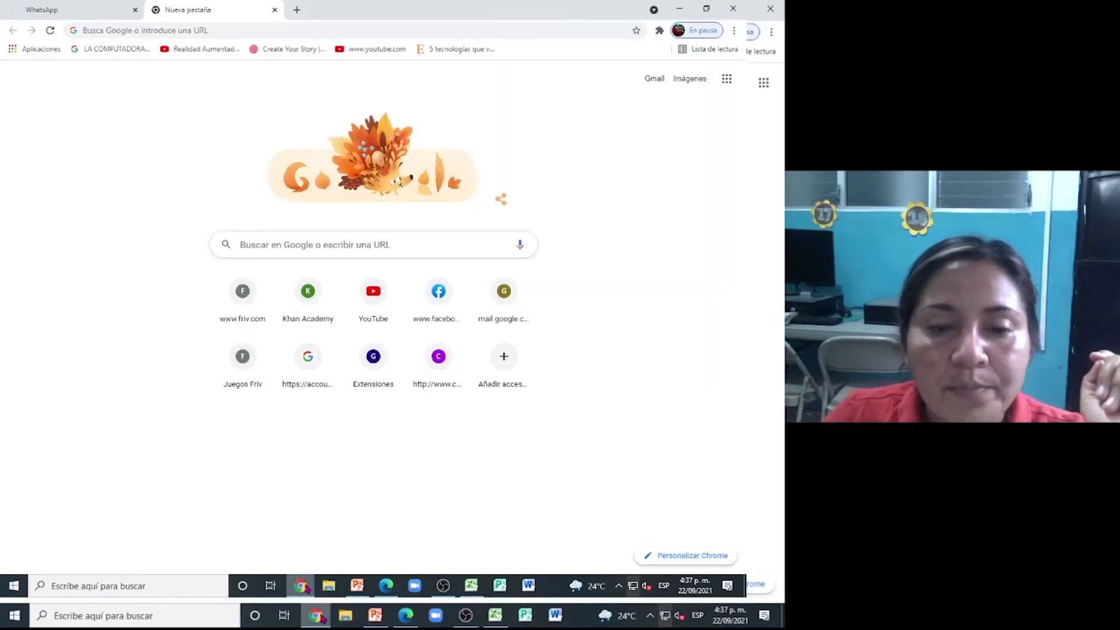
pyautogui.click(386, 590)
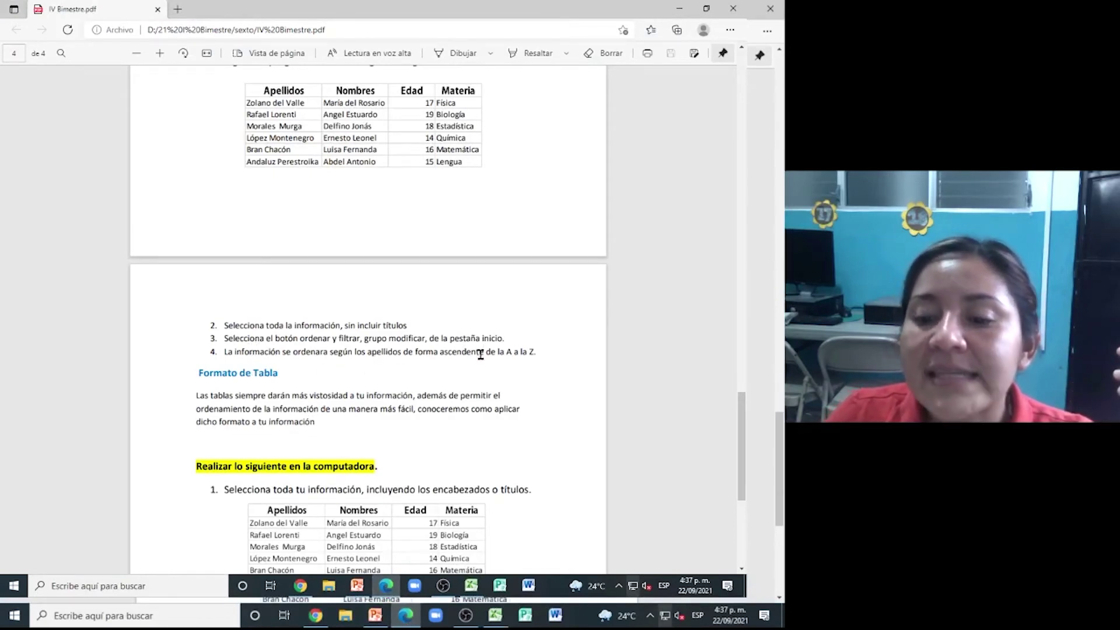
pyautogui.scroll(-3, 480, 354)
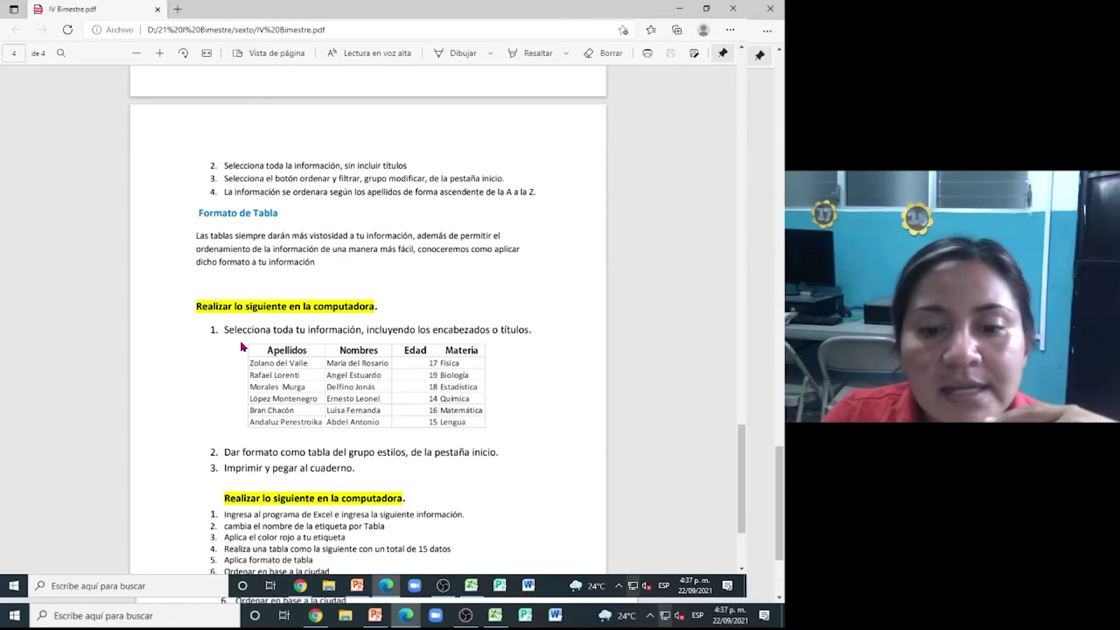
pyautogui.scroll(-2, 244, 347)
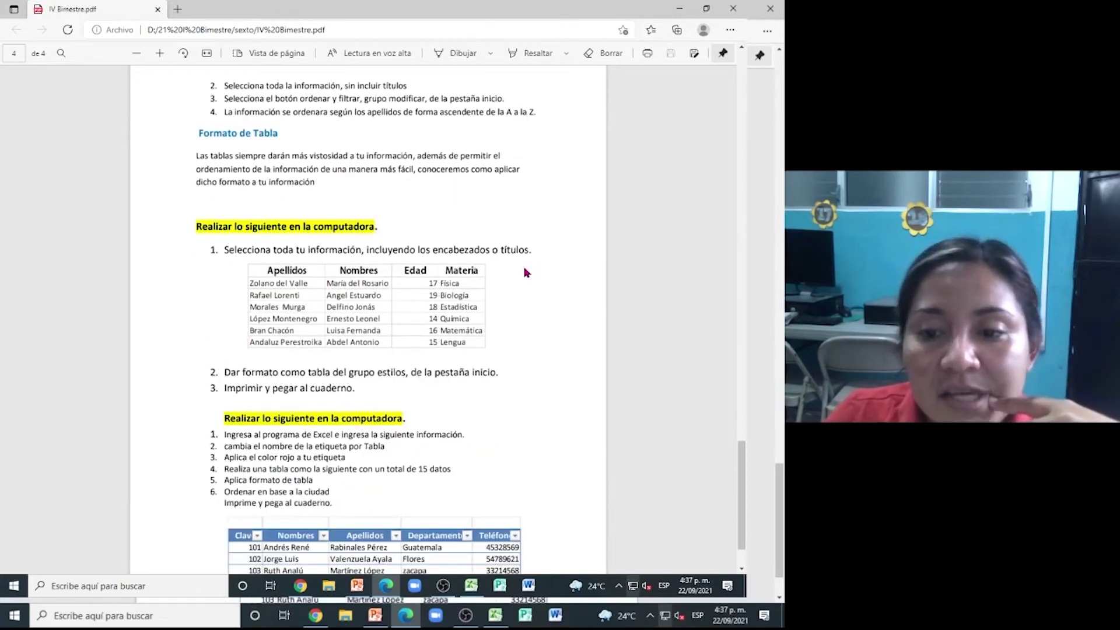
pyautogui.scroll(-2, 452, 296)
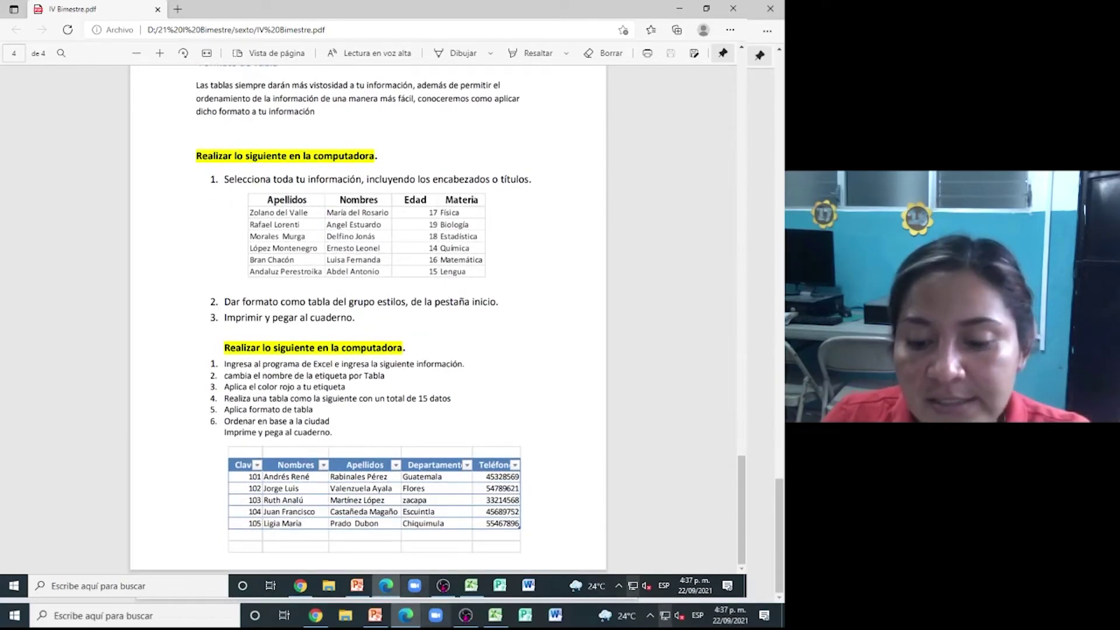
pyautogui.click(495, 615)
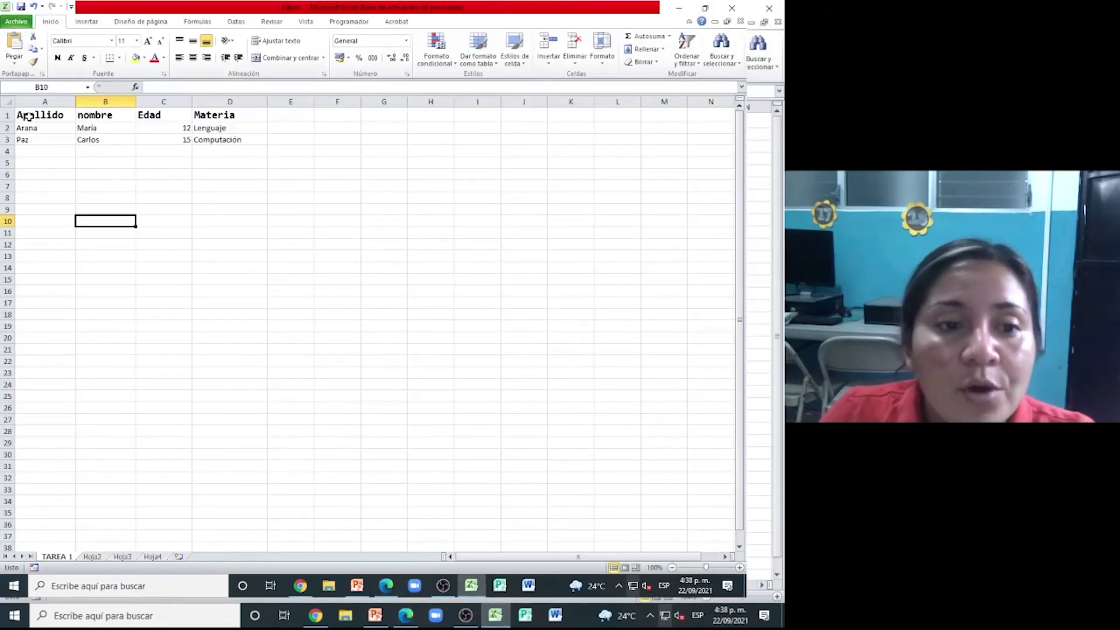
# - Format A1:D3 as a table with a red style, confirming the range has headers
pyautogui.moveTo(27, 117); pyautogui.dragTo(244, 149)
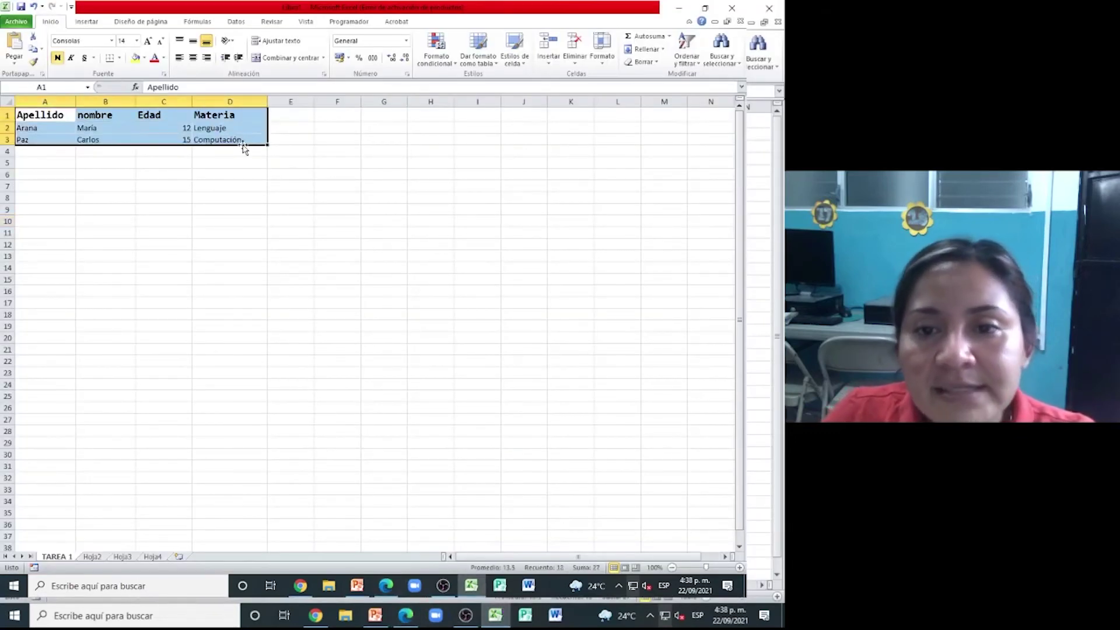
pyautogui.click(489, 63)
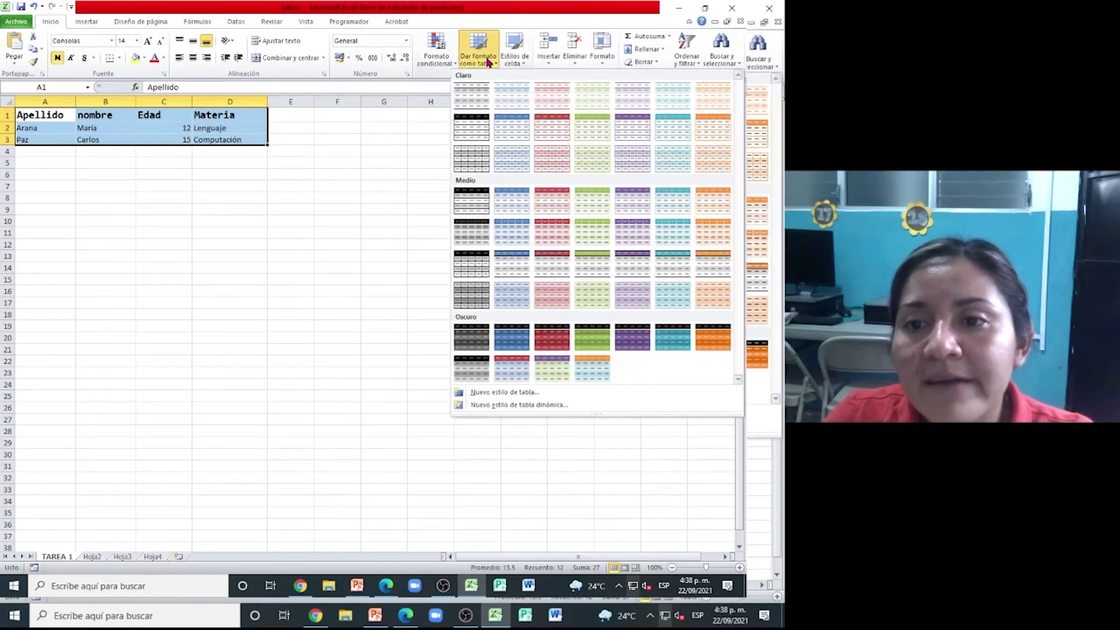
pyautogui.click(559, 132)
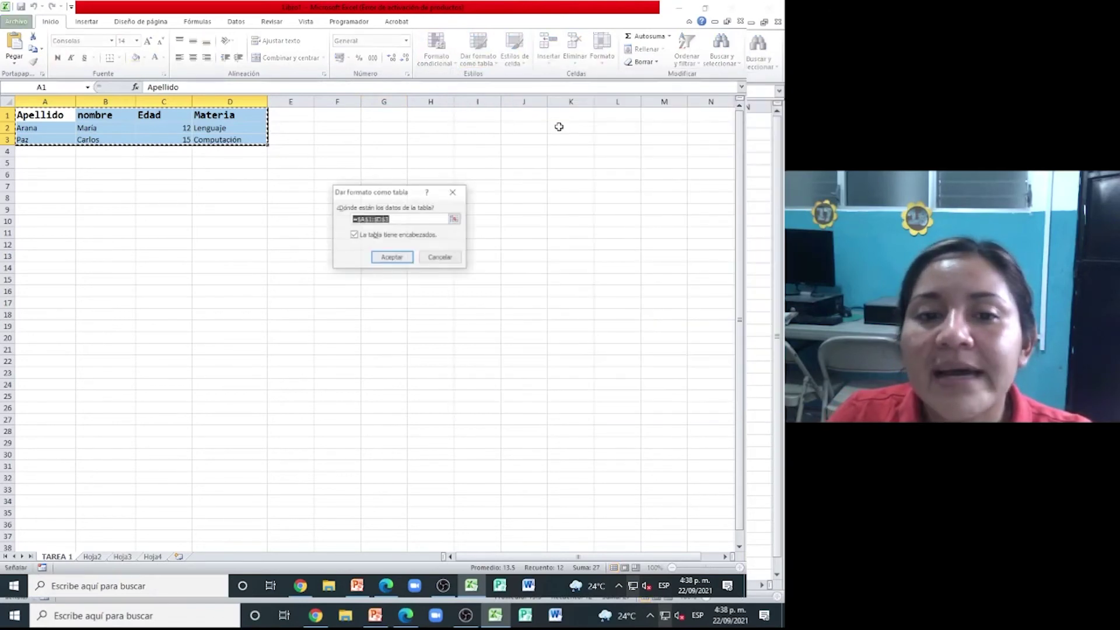
pyautogui.click(383, 260)
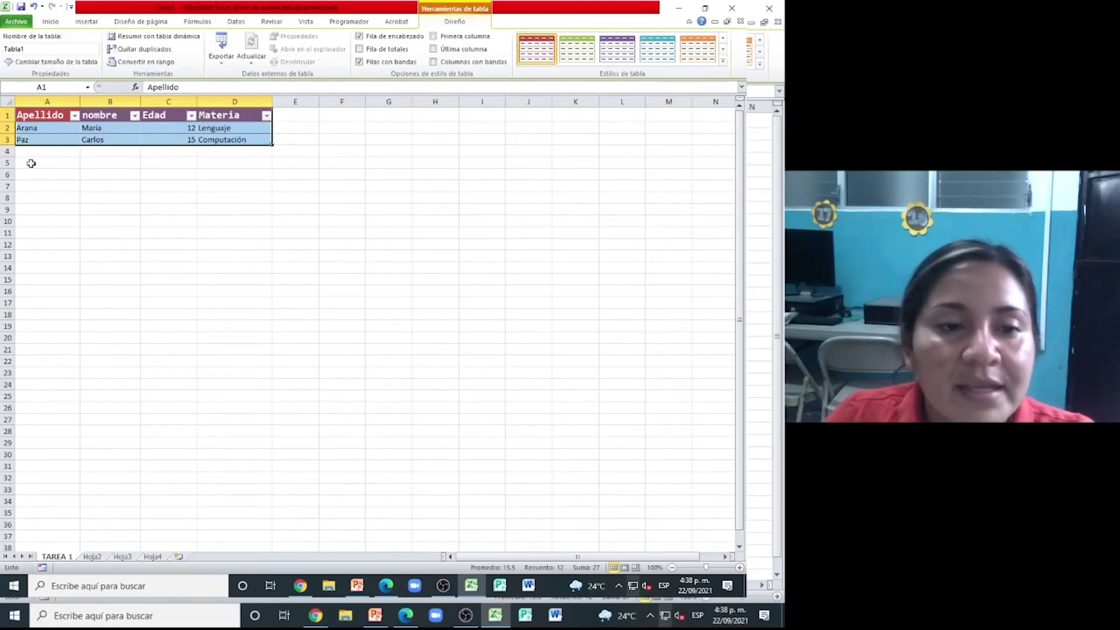
pyautogui.click(72, 185)
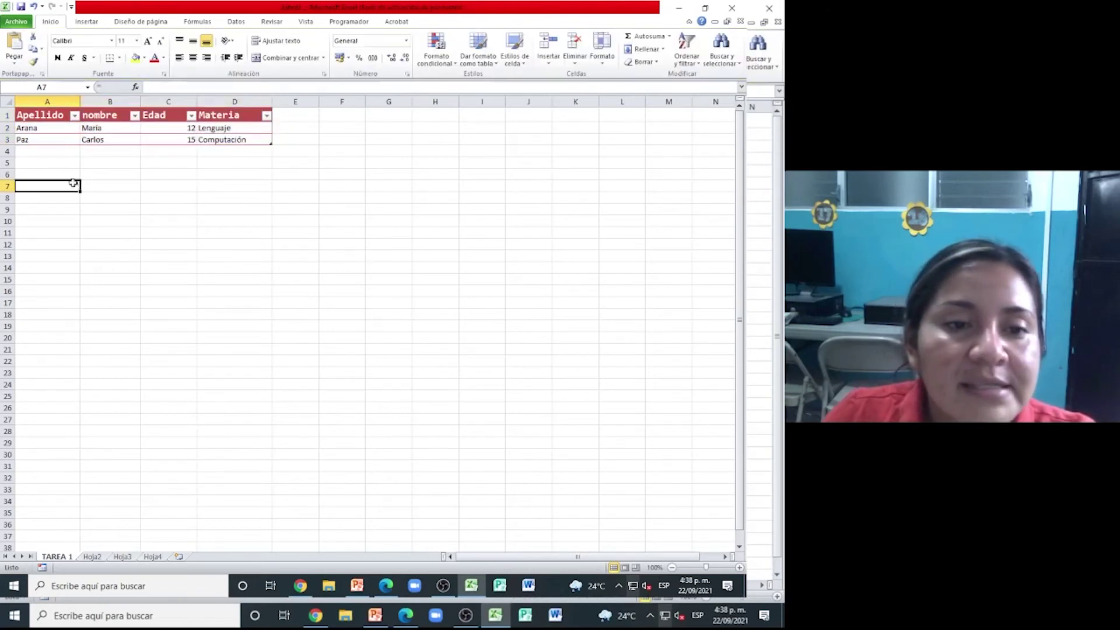
pyautogui.click(75, 116)
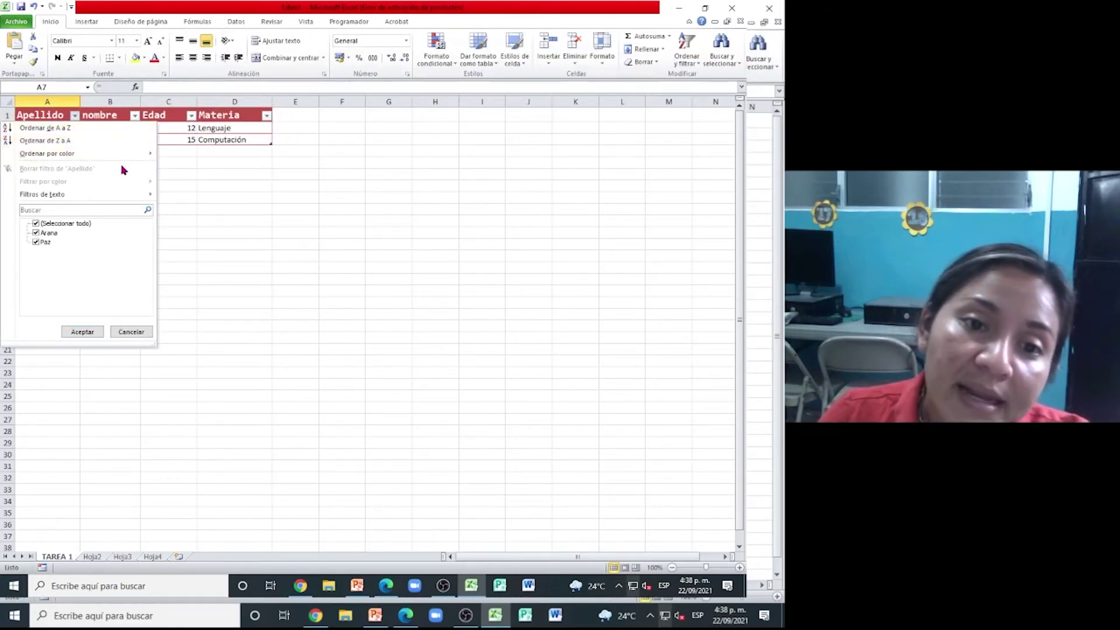
pyautogui.press('Escape')
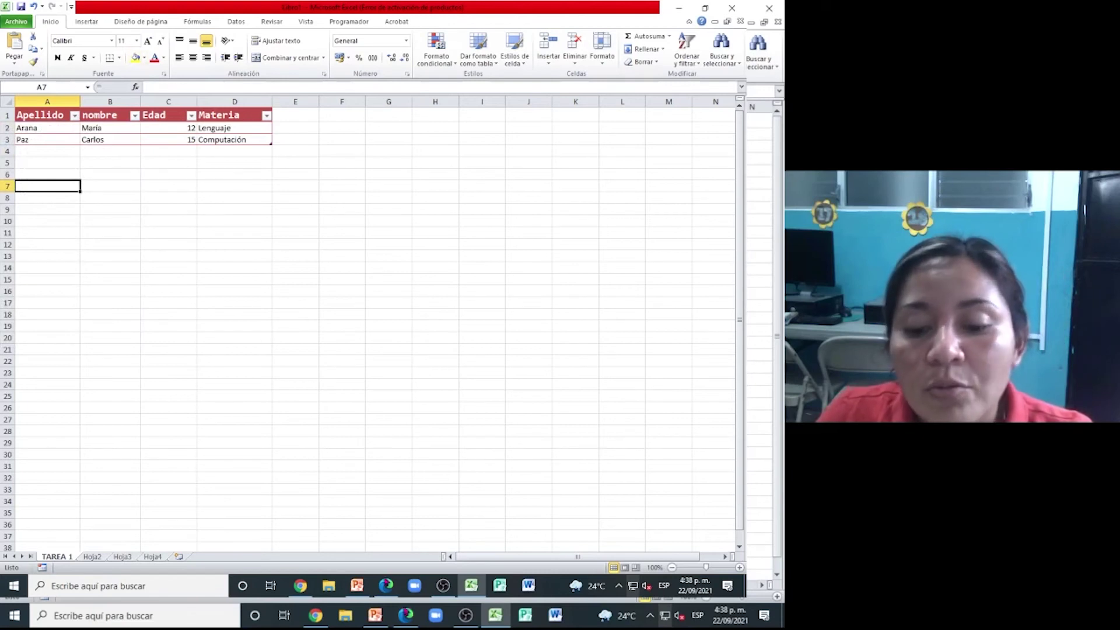
pyautogui.click(405, 615)
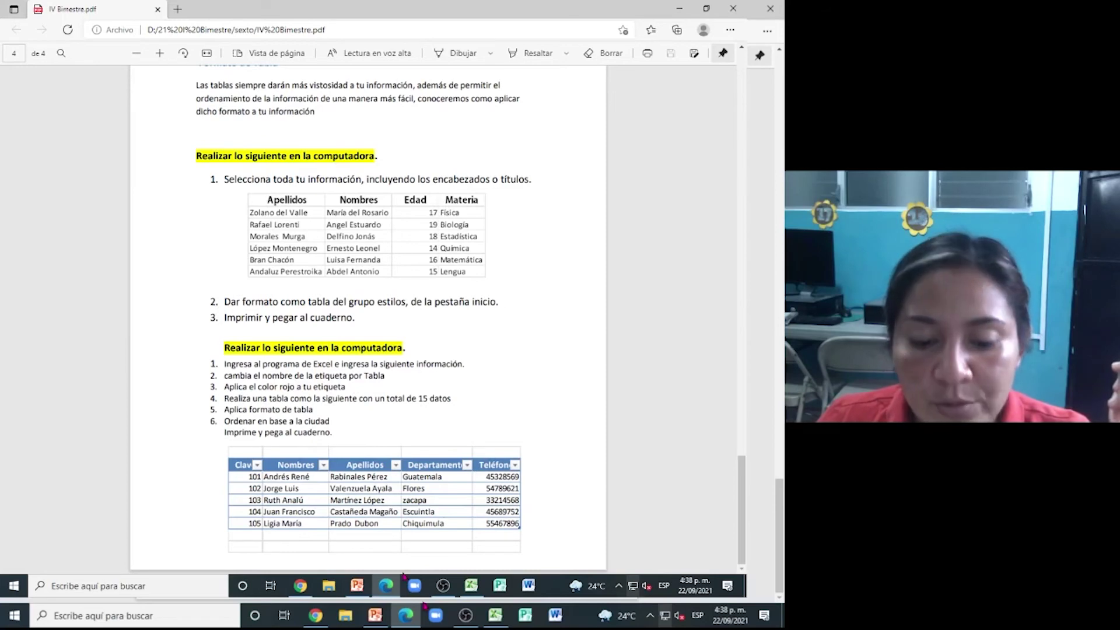
pyautogui.click(474, 586)
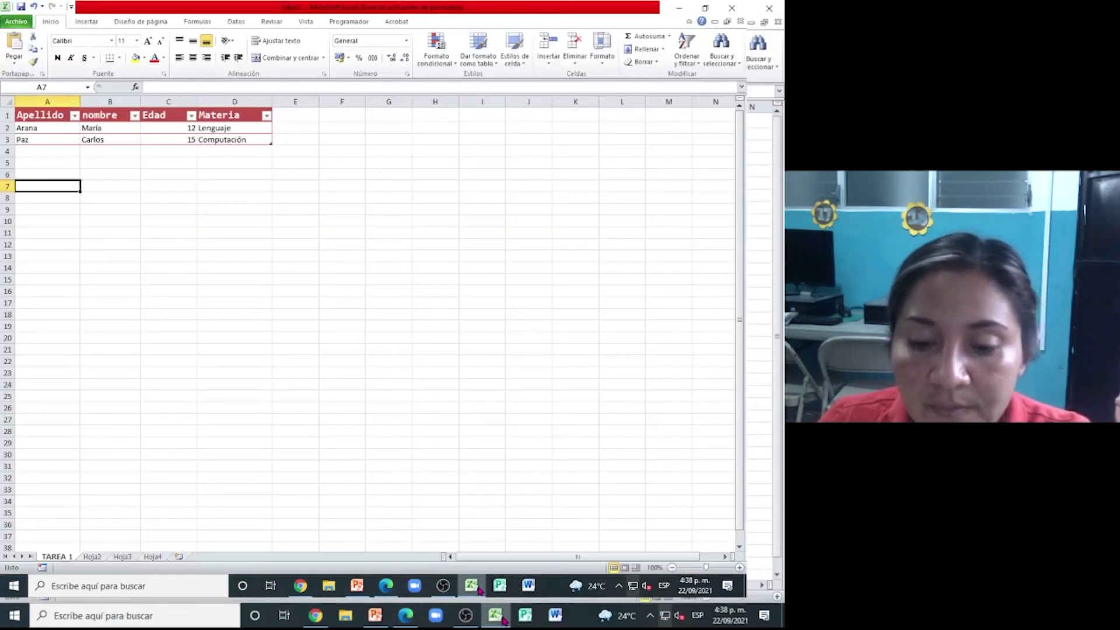
# - Rename the TAREA 1 sheet to Tabla
pyautogui.doubleClick(72, 554)
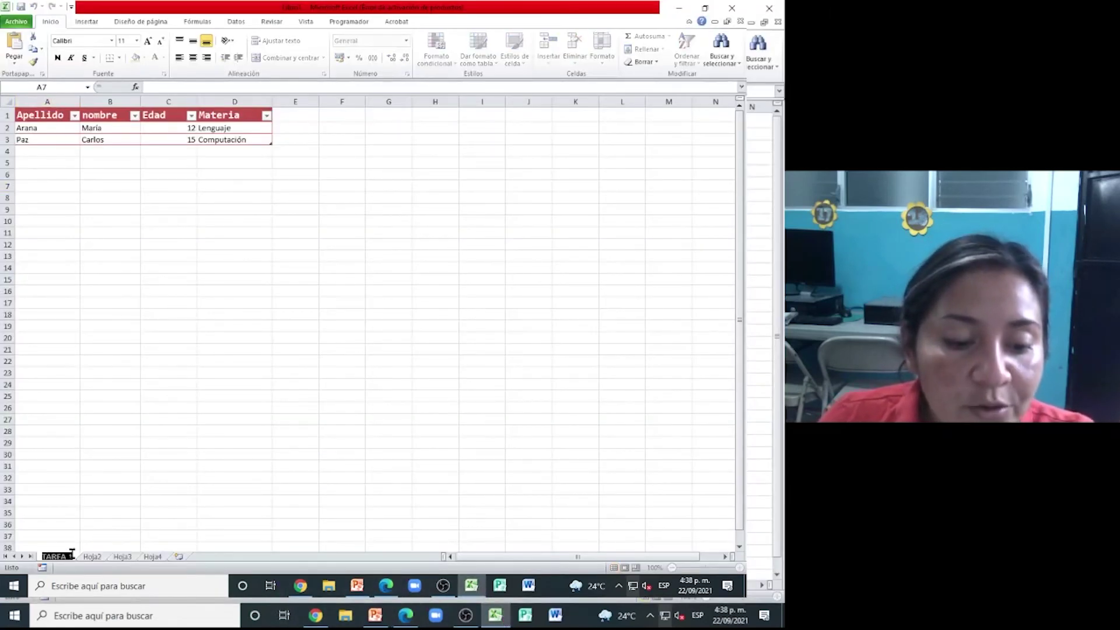
pyautogui.press('BackSpace')
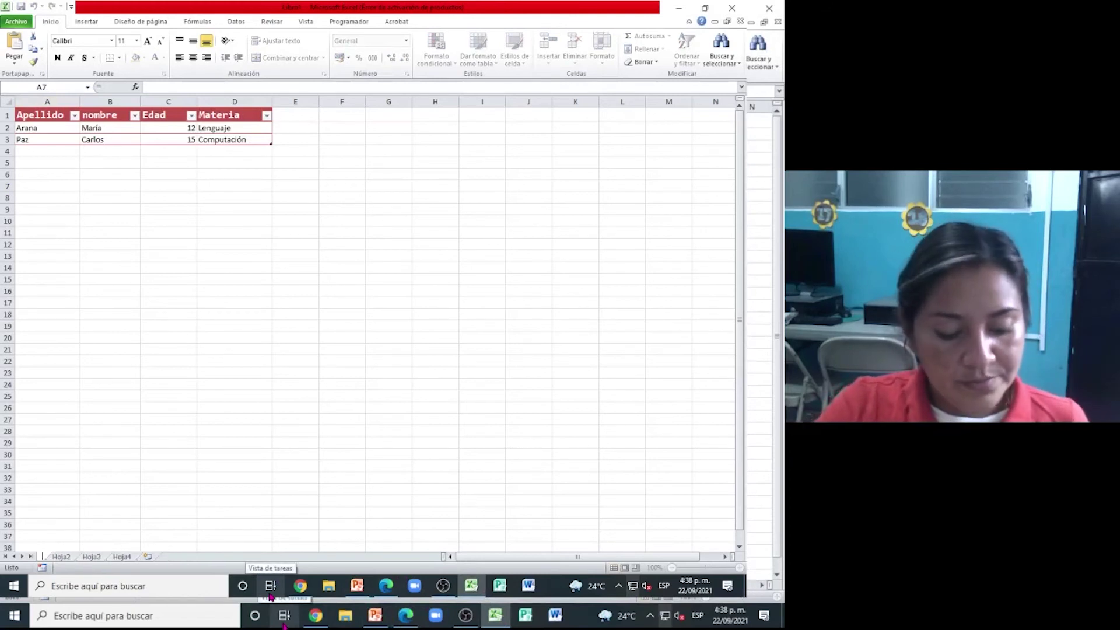
pyautogui.write('Tabla')
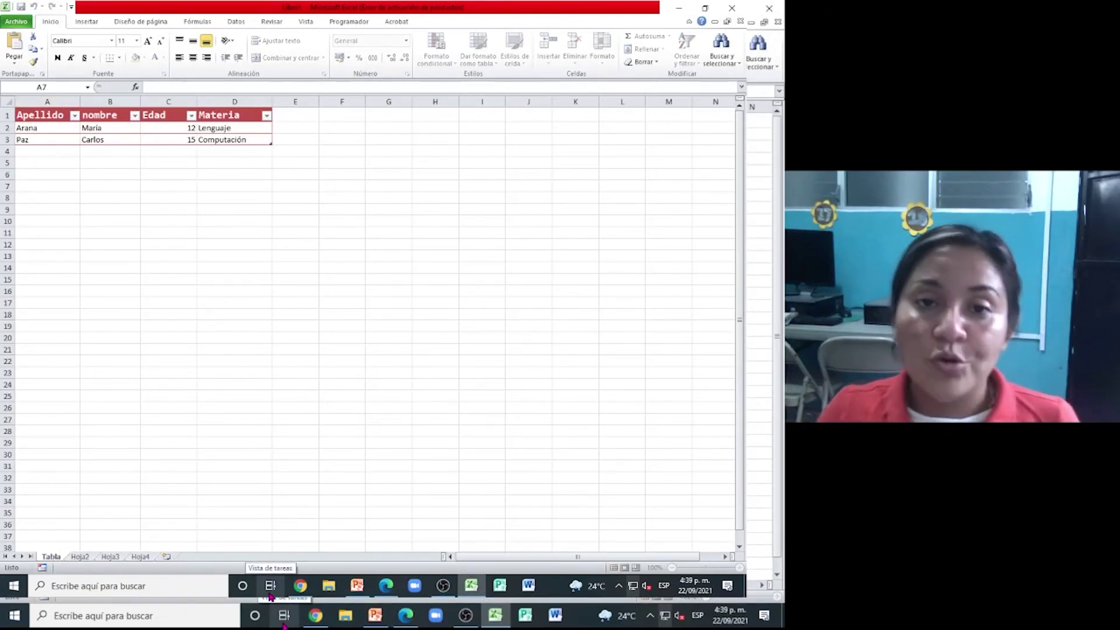
pyautogui.press('Return')
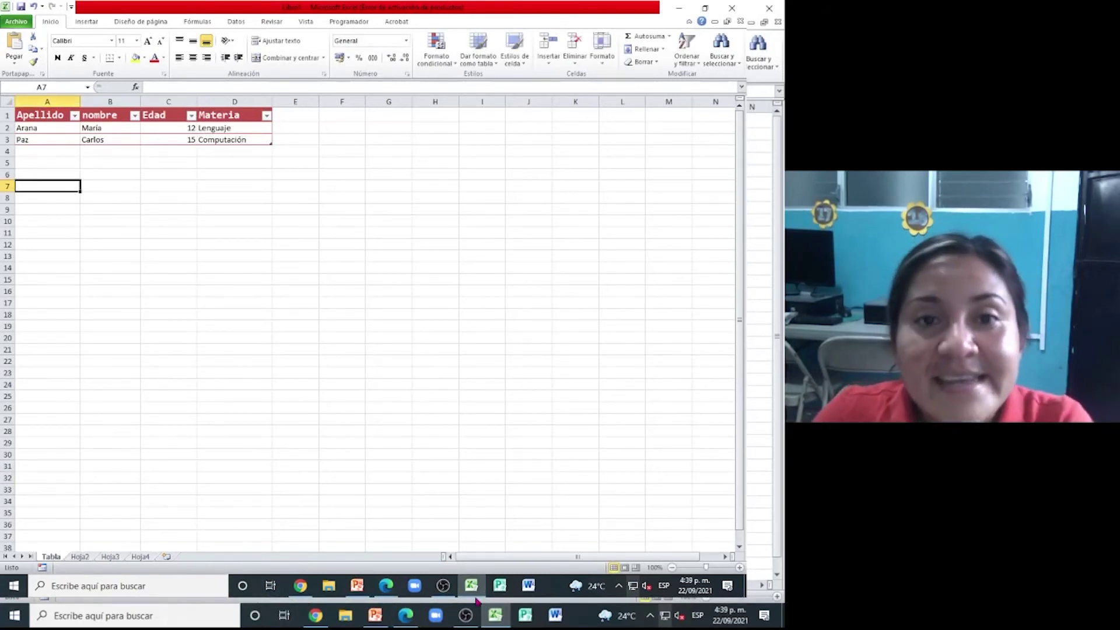
# - Set the Tabla sheet's tab colour to red
pyautogui.rightClick(58, 561)
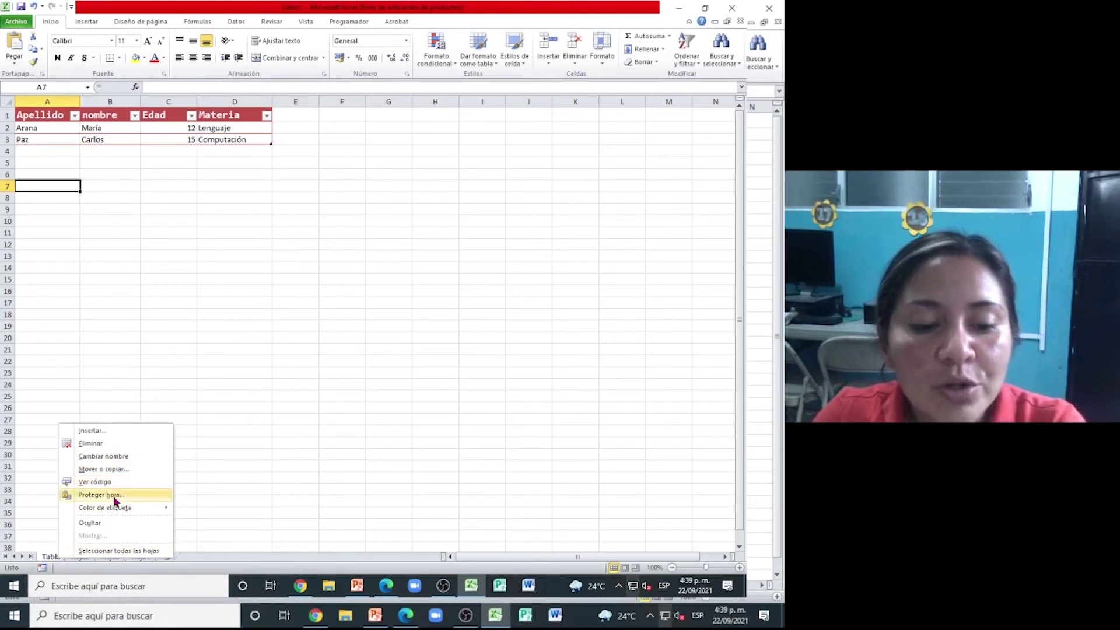
pyautogui.moveTo(117, 513)
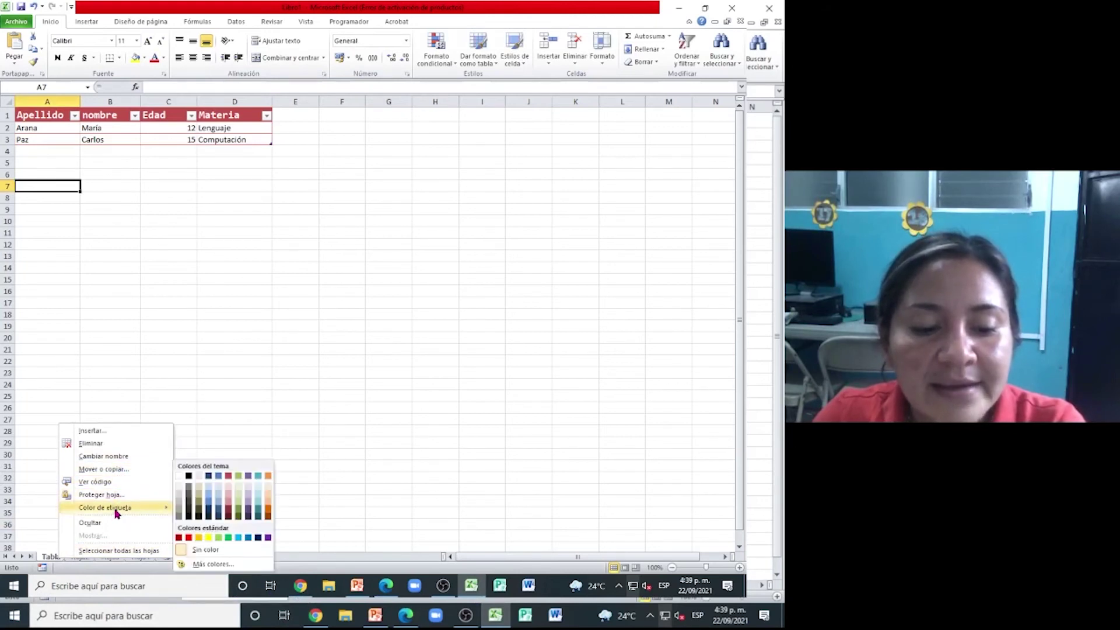
pyautogui.click(190, 537)
pyautogui.click(181, 466)
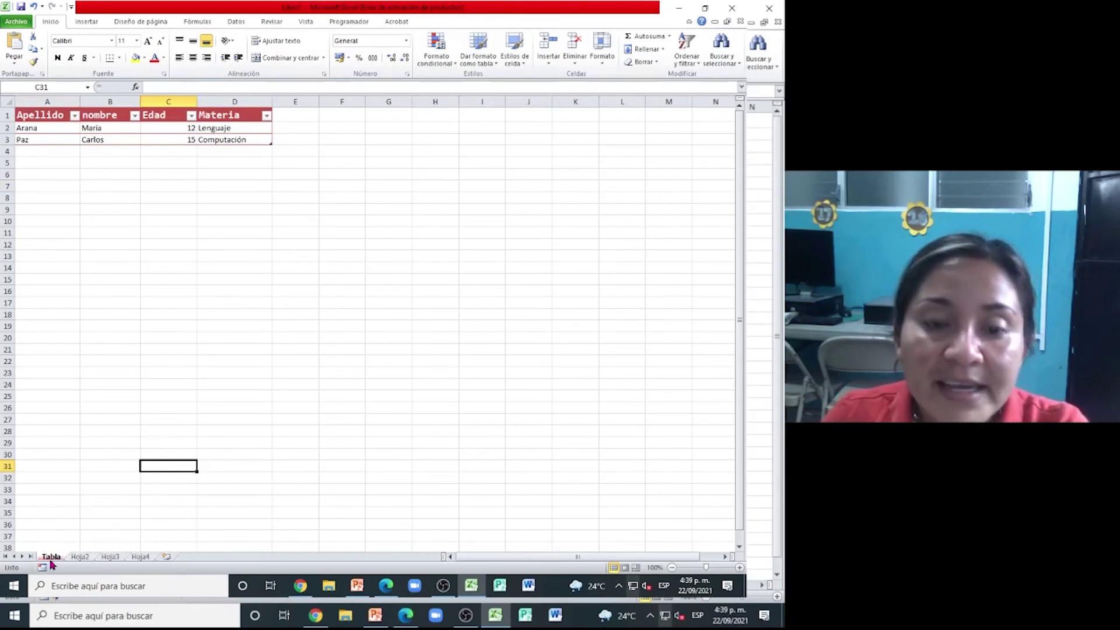
# - Browse Hoja2 and Hoja3, return to Tabla, and switch to the assignment PDF
pyautogui.click(80, 558)
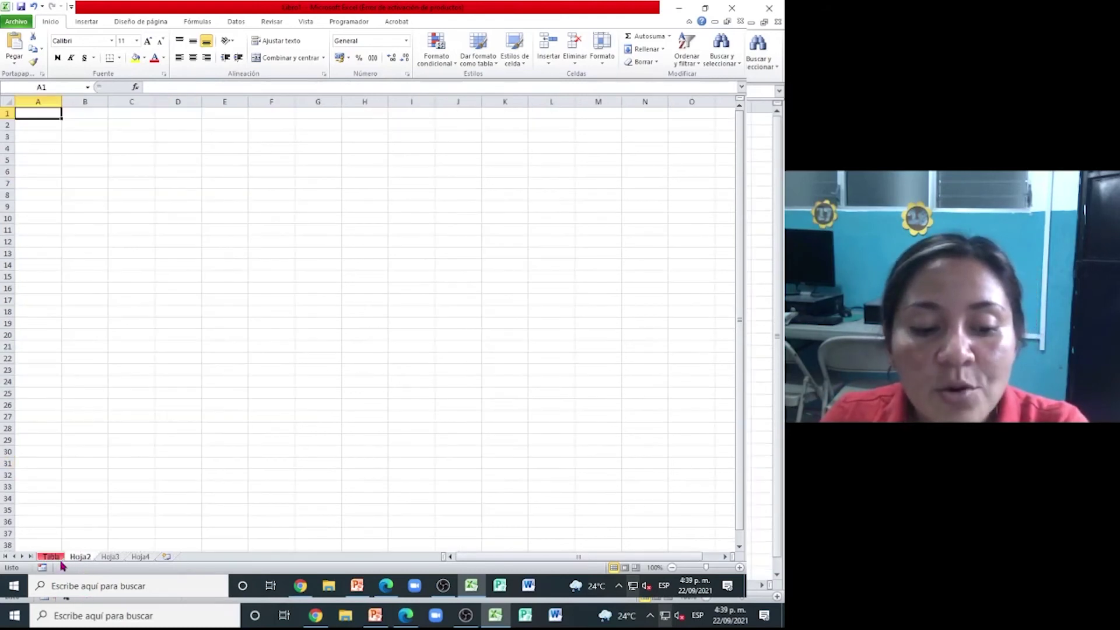
pyautogui.hotkey('ctrl', 'pagedown')
pyautogui.click(51, 557)
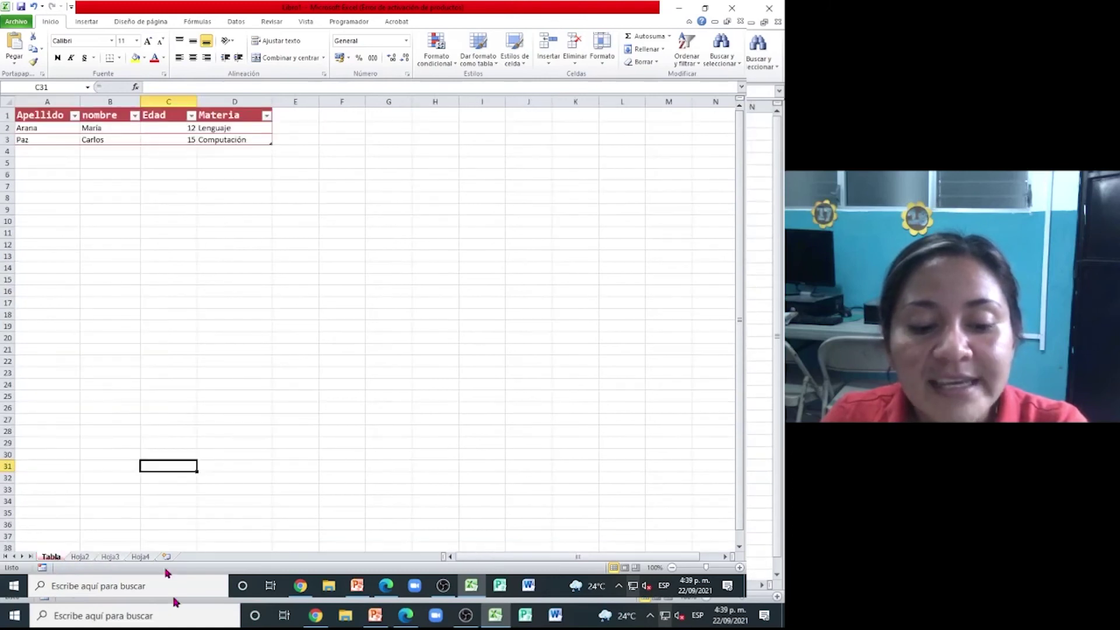
pyautogui.click(386, 586)
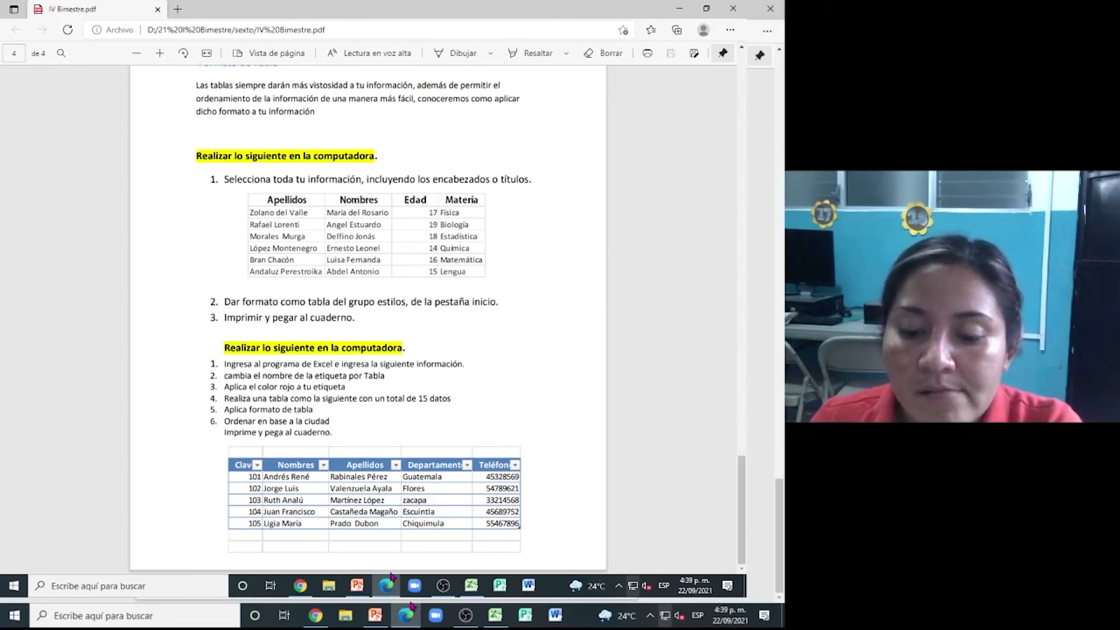
# - Replace the A1 header with clave, checking the PDF instructions along the way
pyautogui.click(386, 585)
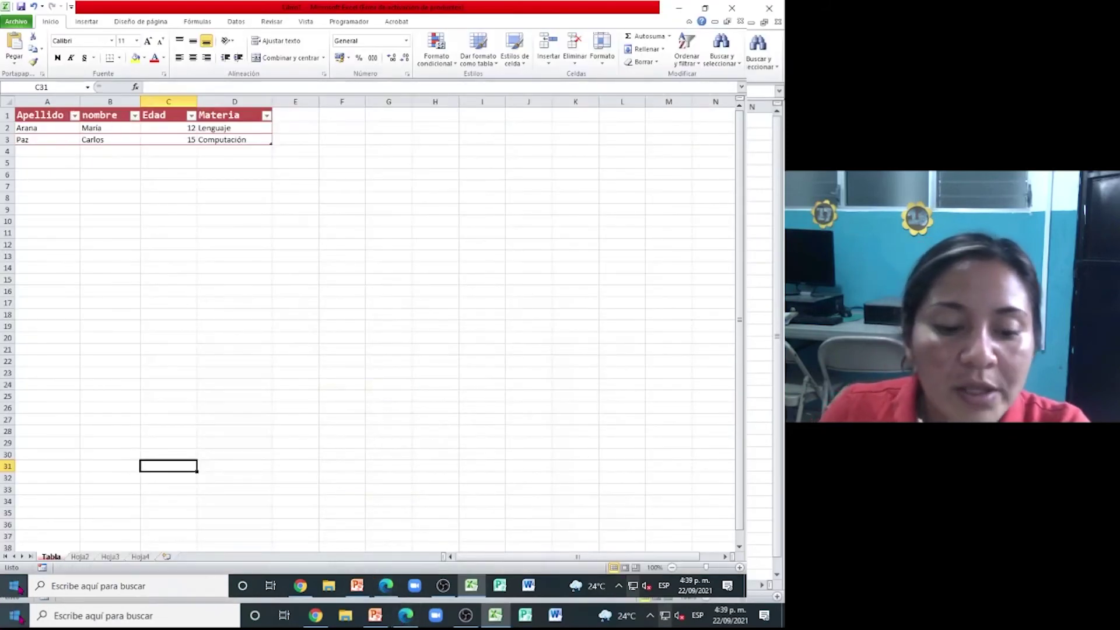
pyautogui.click(41, 114)
pyautogui.write('cla')
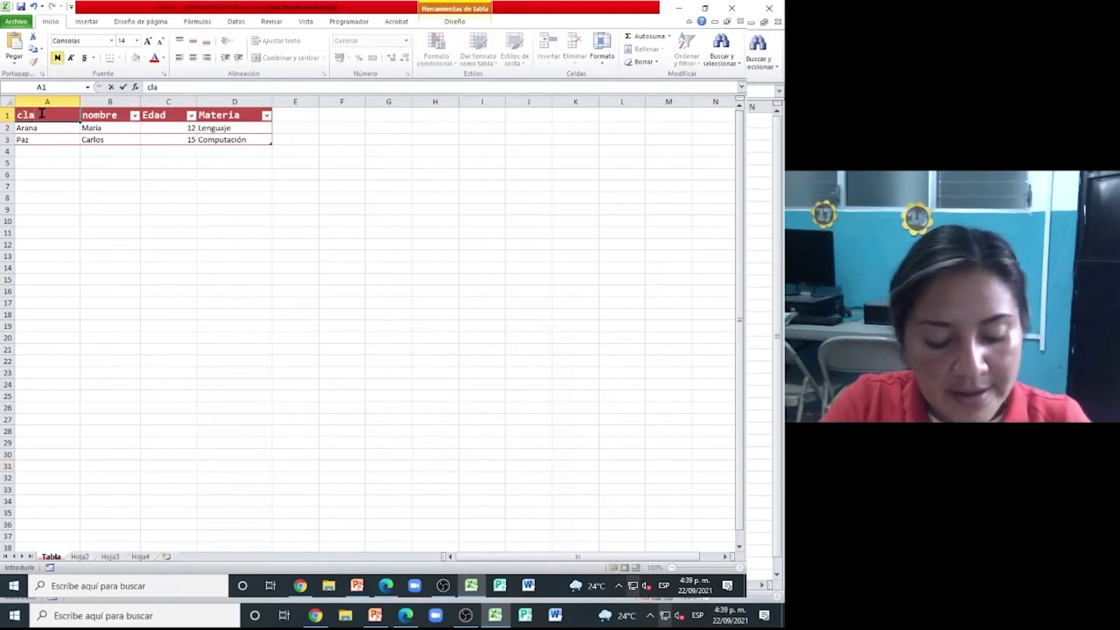
pyautogui.write('ve')
pyautogui.press('Tab')
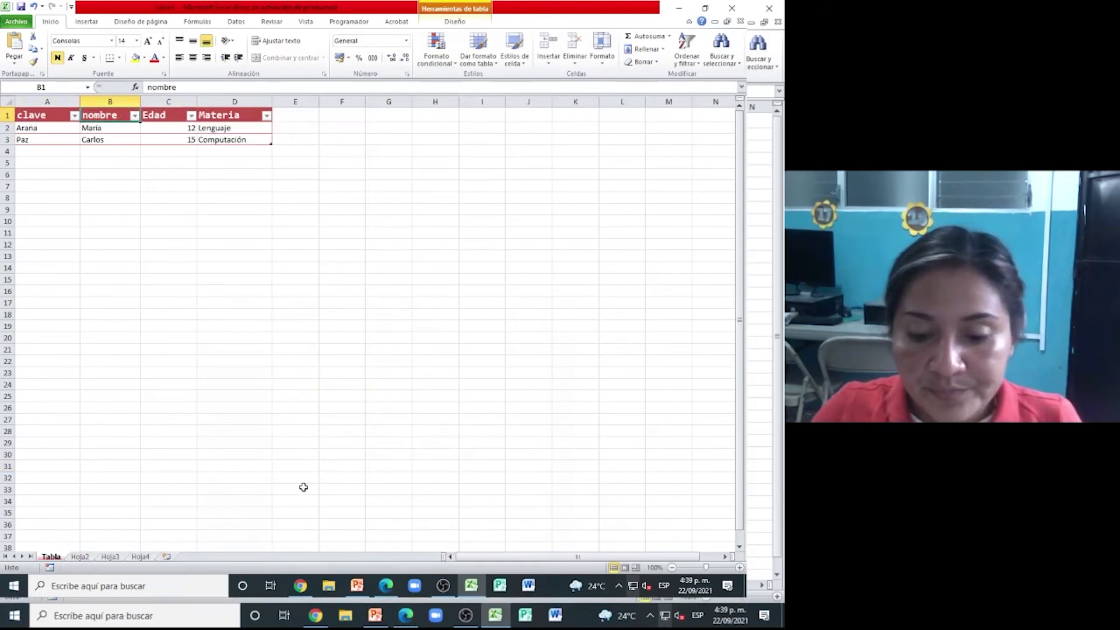
pyautogui.click(395, 595)
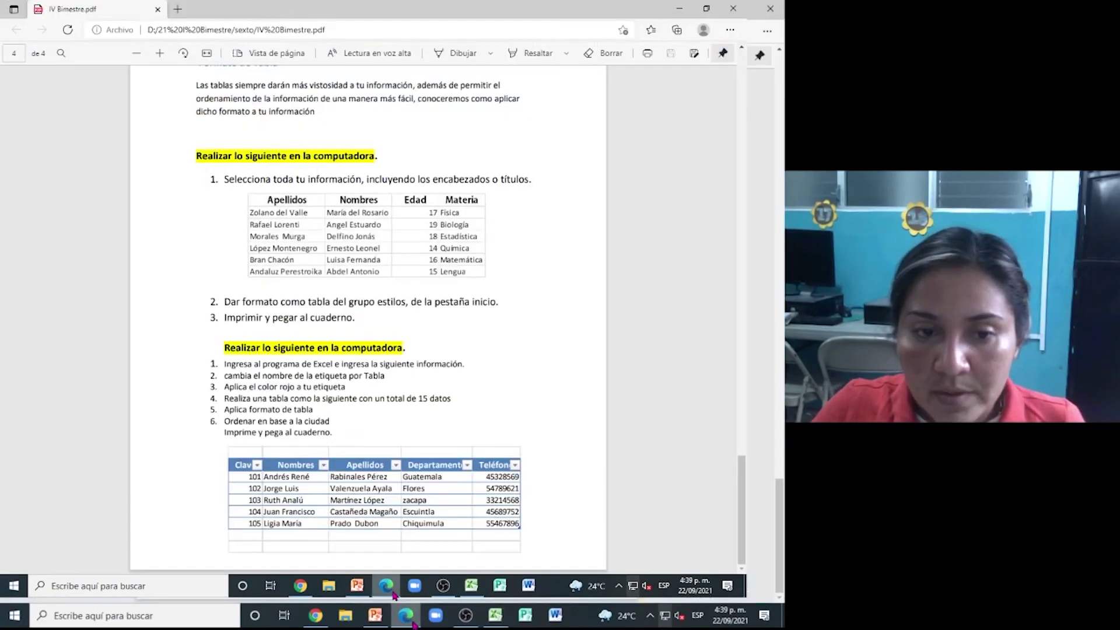
pyautogui.click(395, 595)
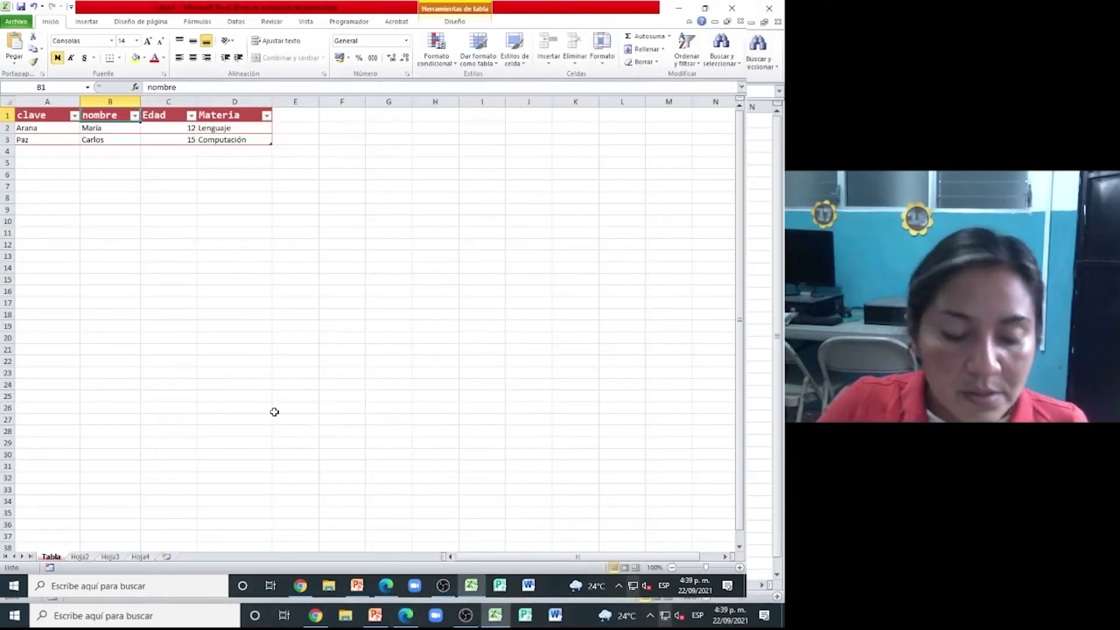
pyautogui.press('Tab')
# - Fill headers Apellidos, Edad, Ciudad and Teléfono across C1:F1, extending the table
pyautogui.write('Apellidos')
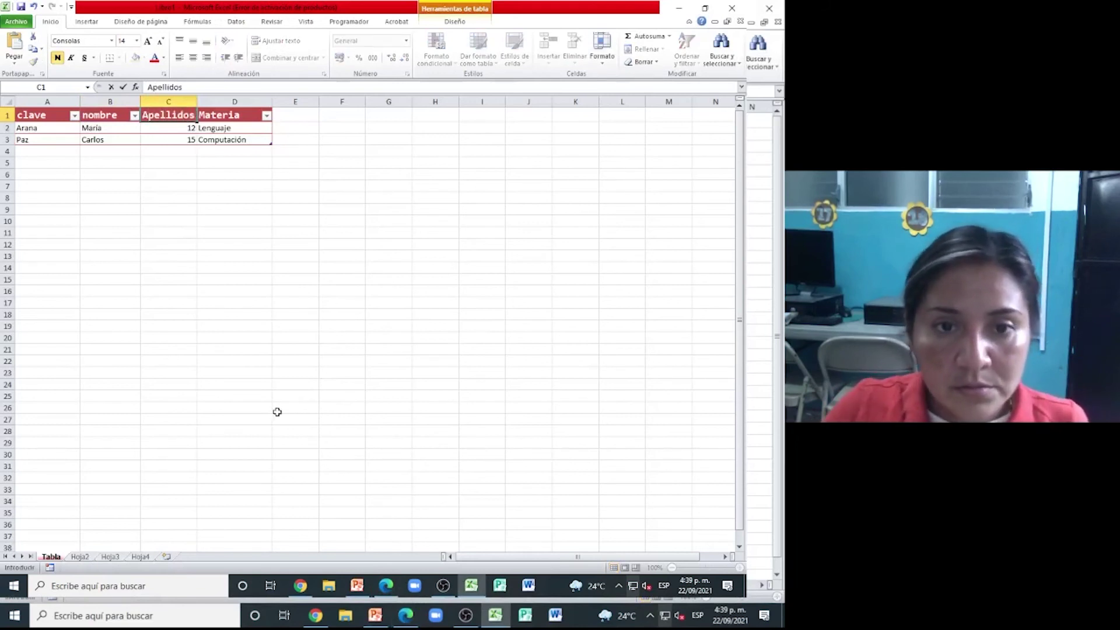
pyautogui.press('Tab')
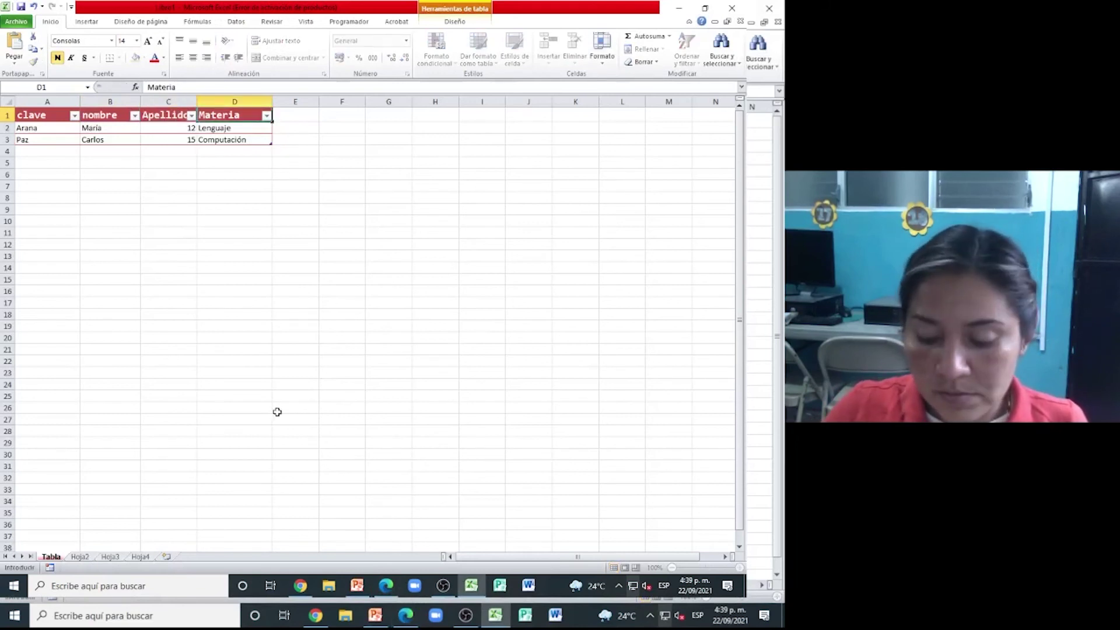
pyautogui.write('Edad')
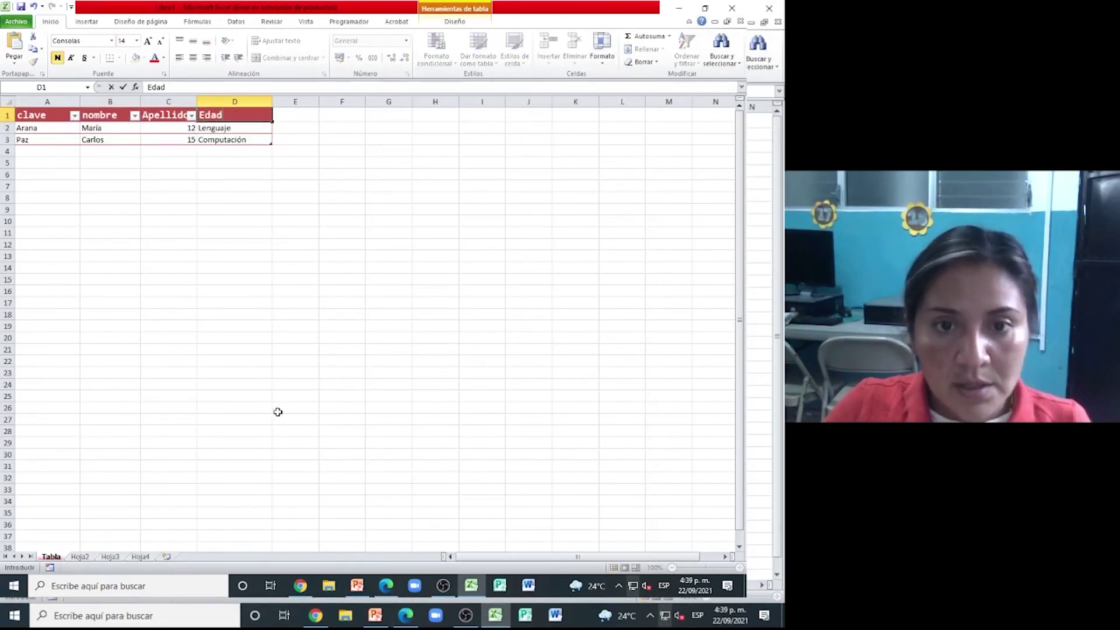
pyautogui.press('Tab')
pyautogui.write('Departa')
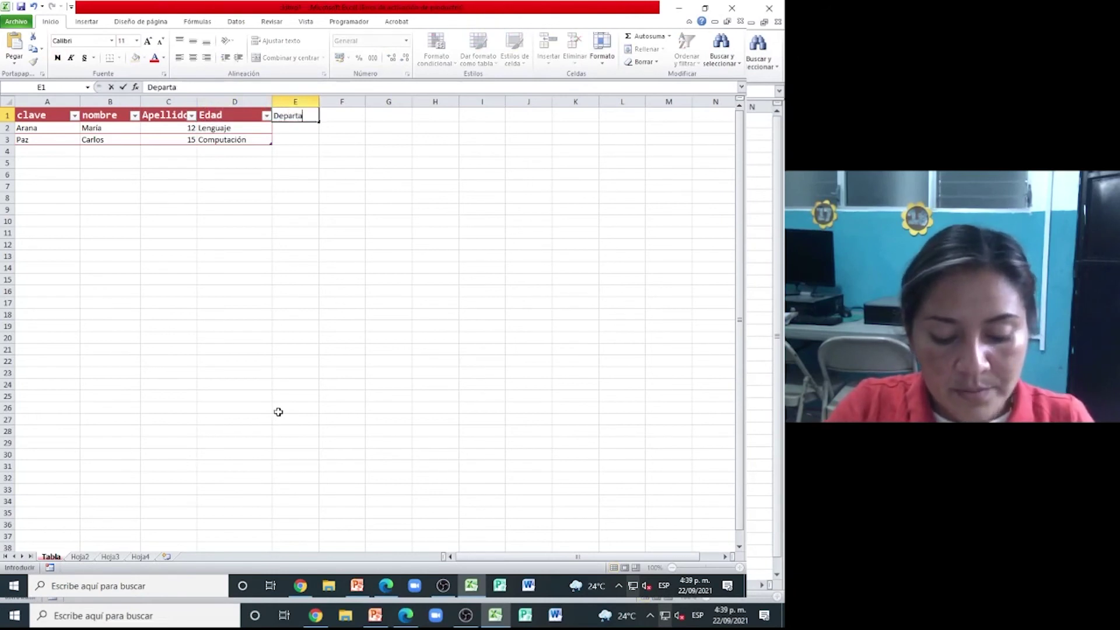
pyautogui.write('ment')
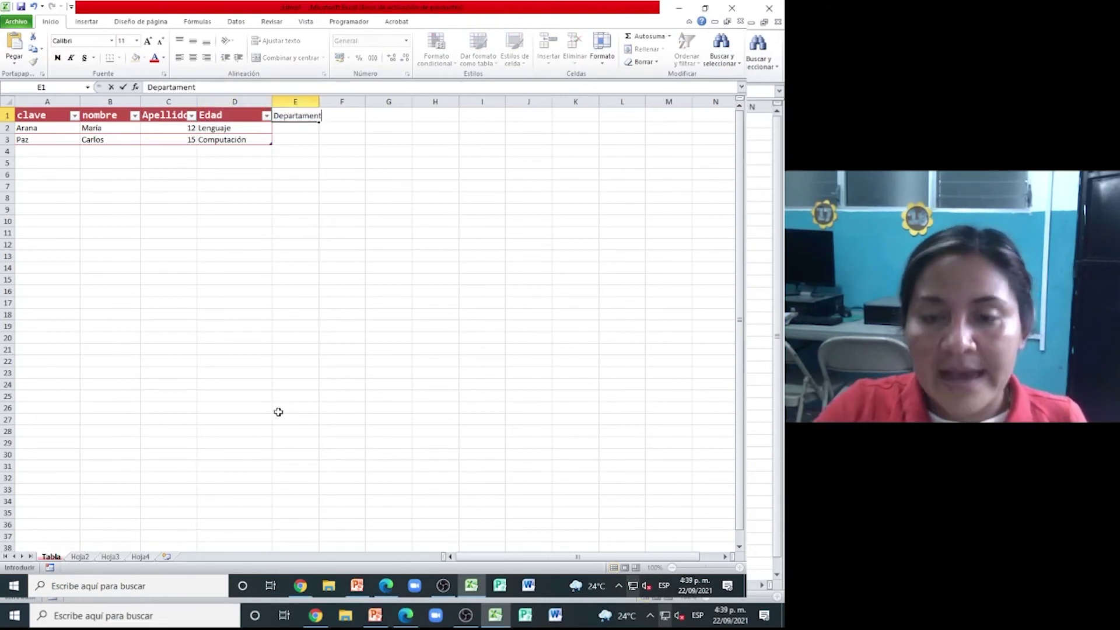
pyautogui.press('BackSpace')
pyautogui.press('BackSpace')
pyautogui.press('BackSpace')
pyautogui.press('BackSpace')
pyautogui.press('BackSpace')
pyautogui.press('BackSpace')
pyautogui.press('BackSpace')
pyautogui.press('BackSpace')
pyautogui.press('BackSpace')
pyautogui.press('BackSpace')
pyautogui.press('BackSpace')
pyautogui.write('Ciu')
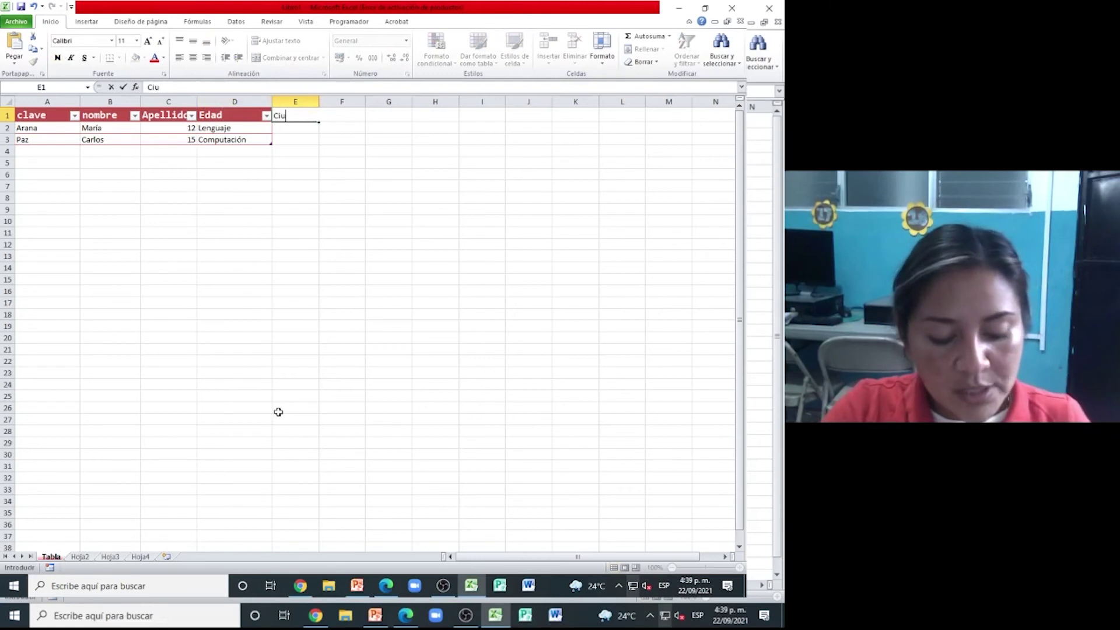
pyautogui.write('dad')
pyautogui.press('Tab')
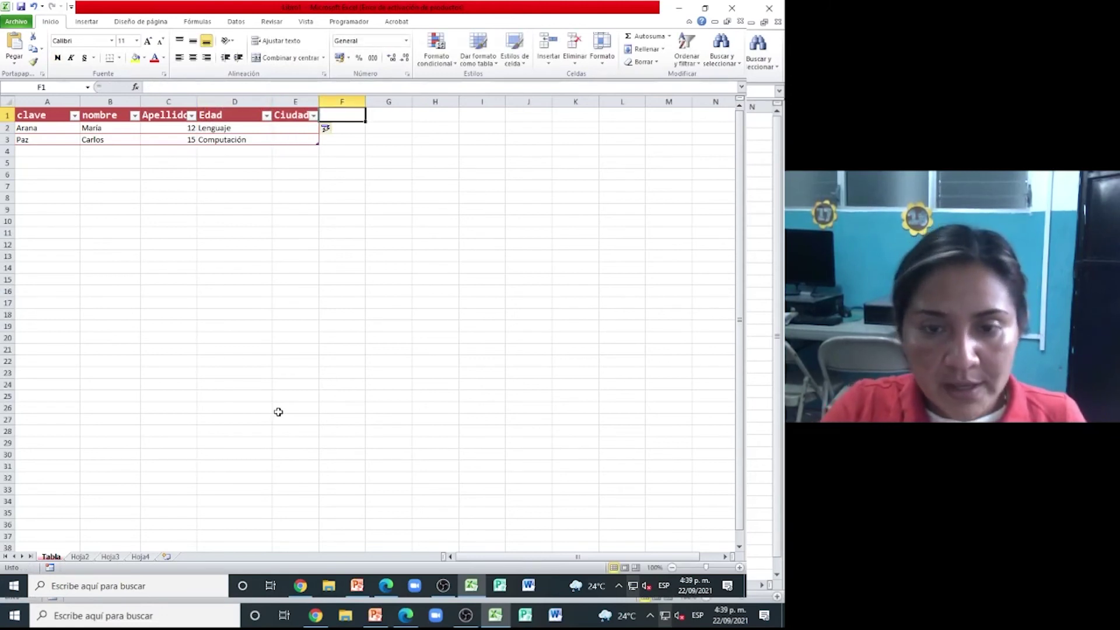
pyautogui.write('Telé')
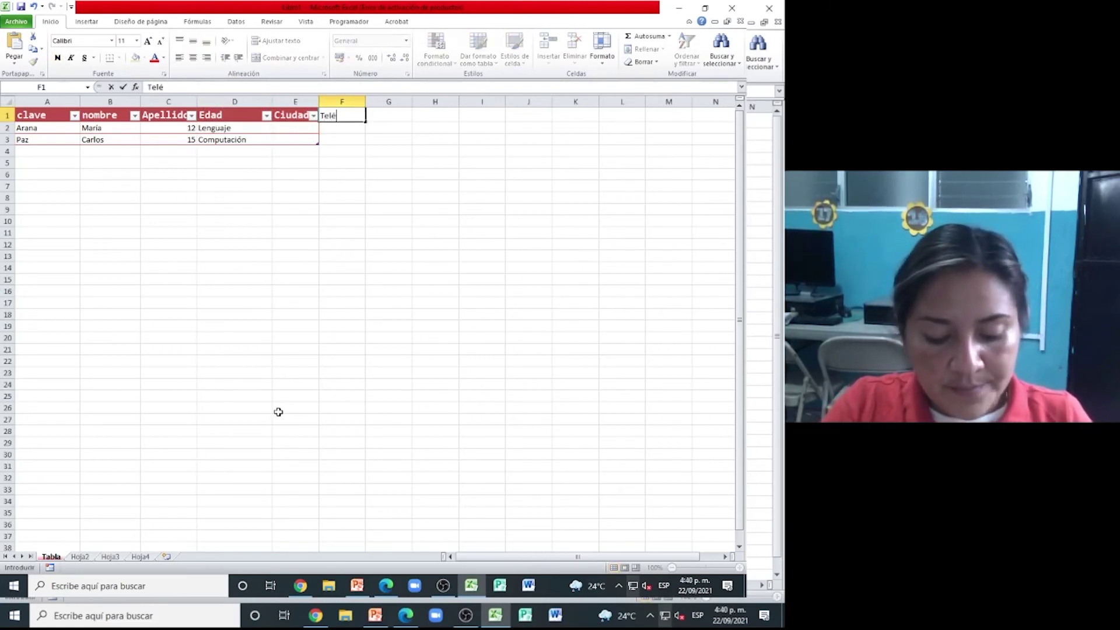
pyautogui.write('fono')
pyautogui.press('Tab')
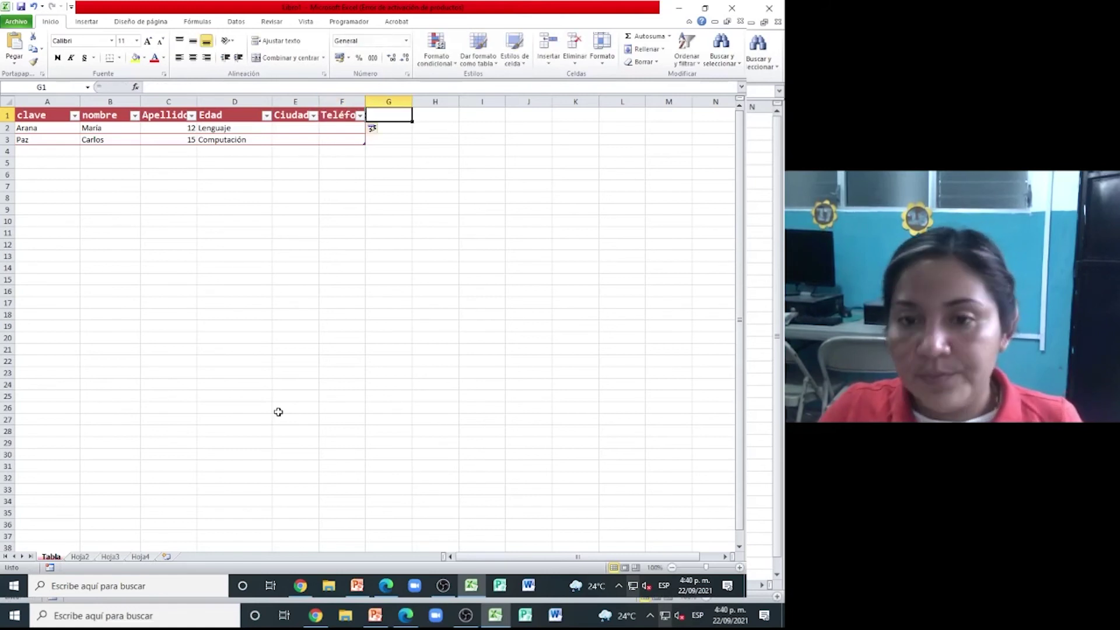
pyautogui.press('Down')
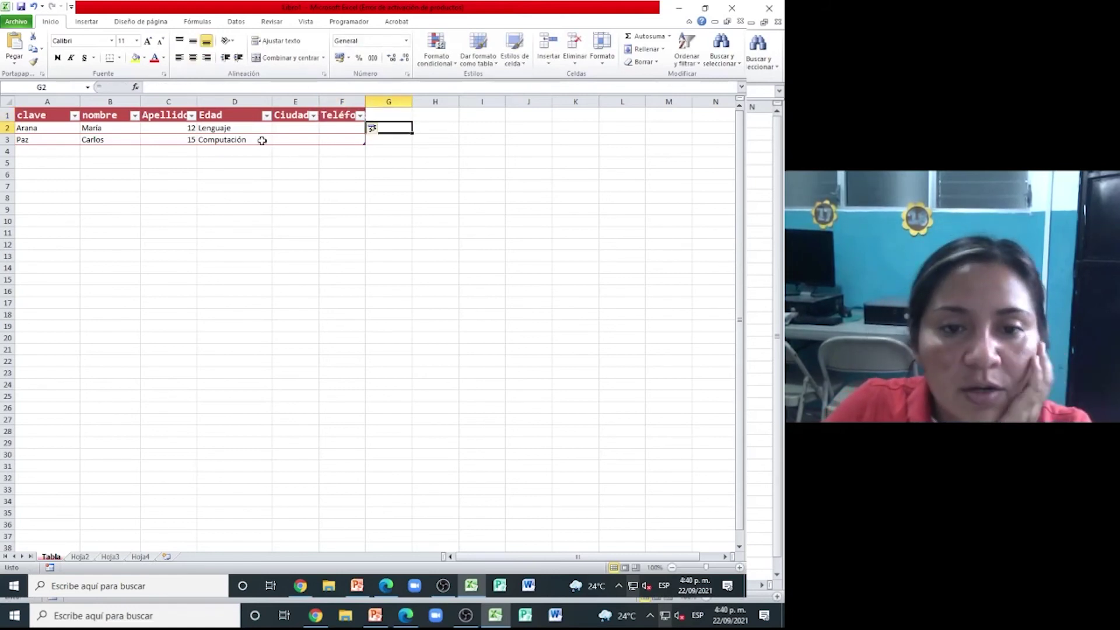
# - Rewrite row 2 as clave 1 with a surname, age 15, city Guatemala and a phone number
pyautogui.click(53, 130)
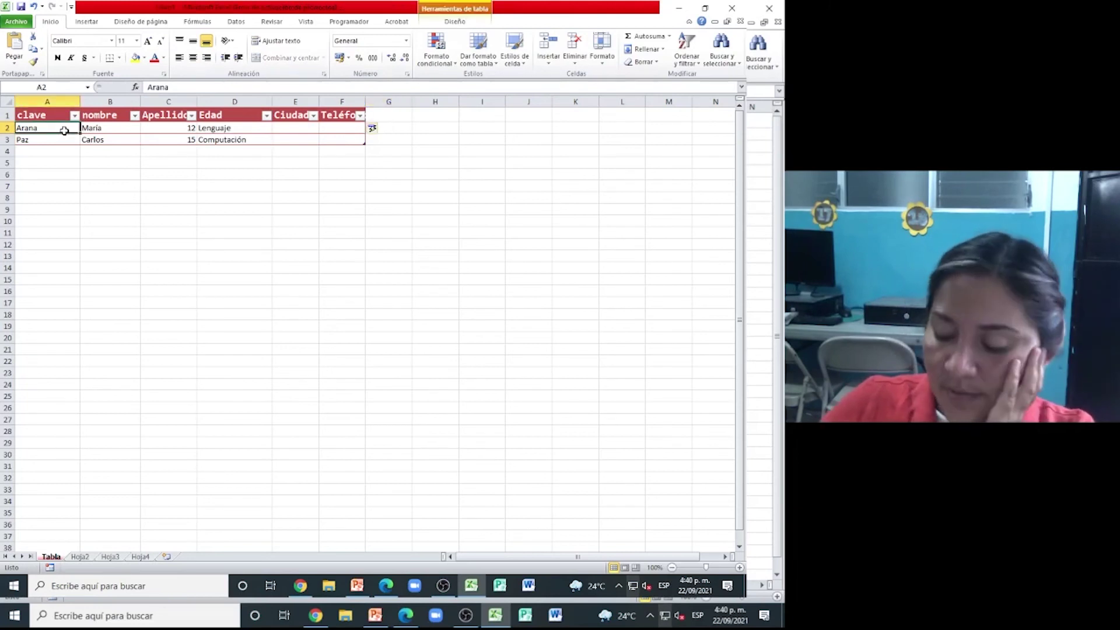
pyautogui.write('1')
pyautogui.press('Tab')
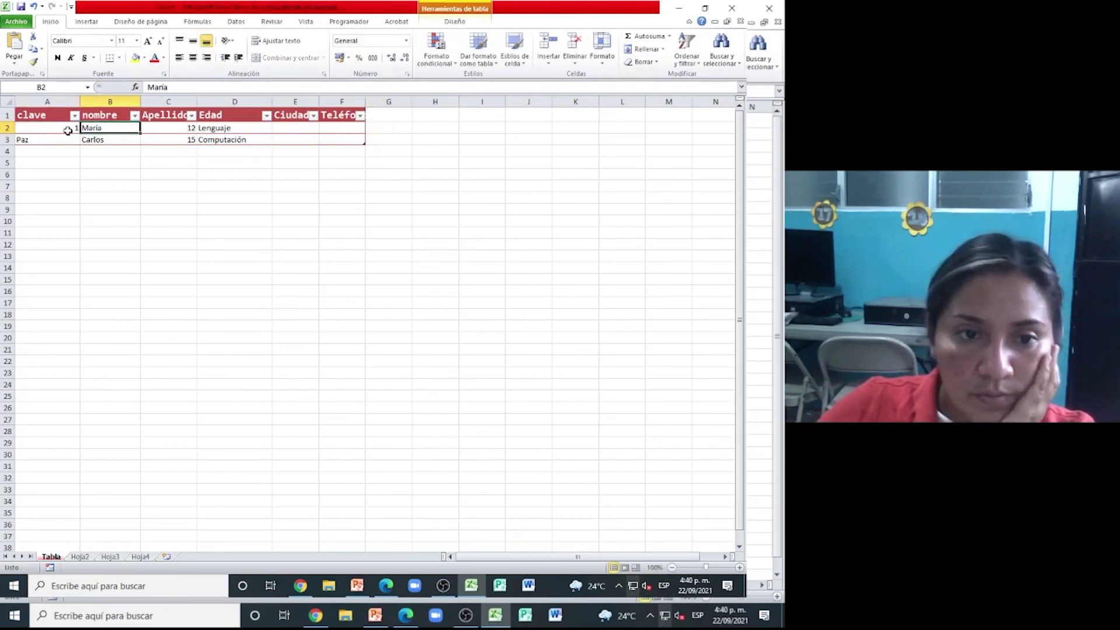
pyautogui.press('Tab')
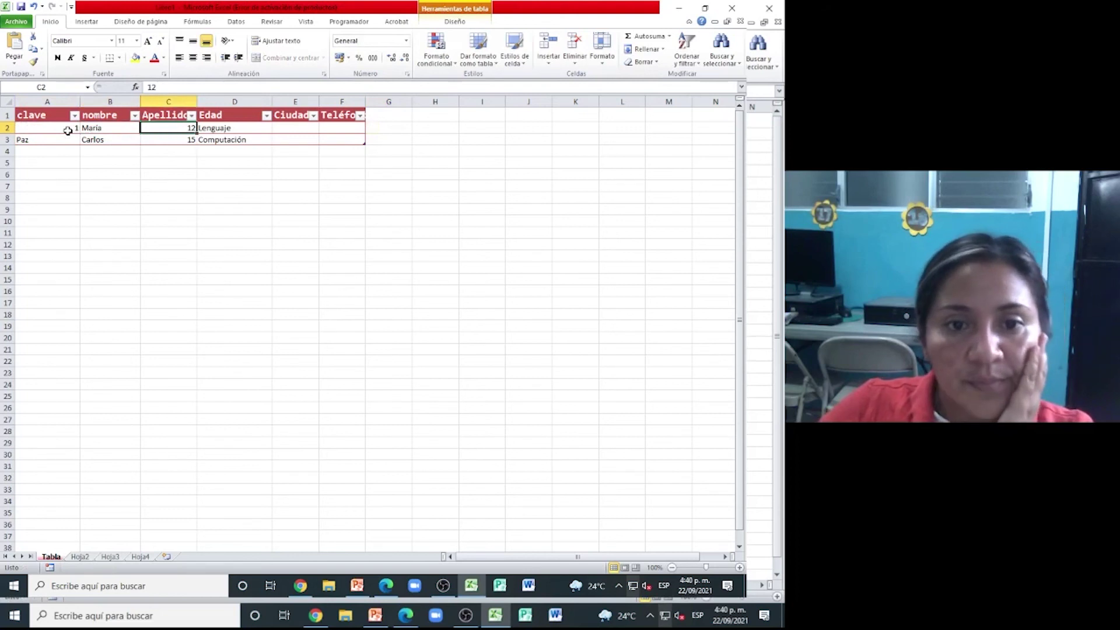
pyautogui.write('A')
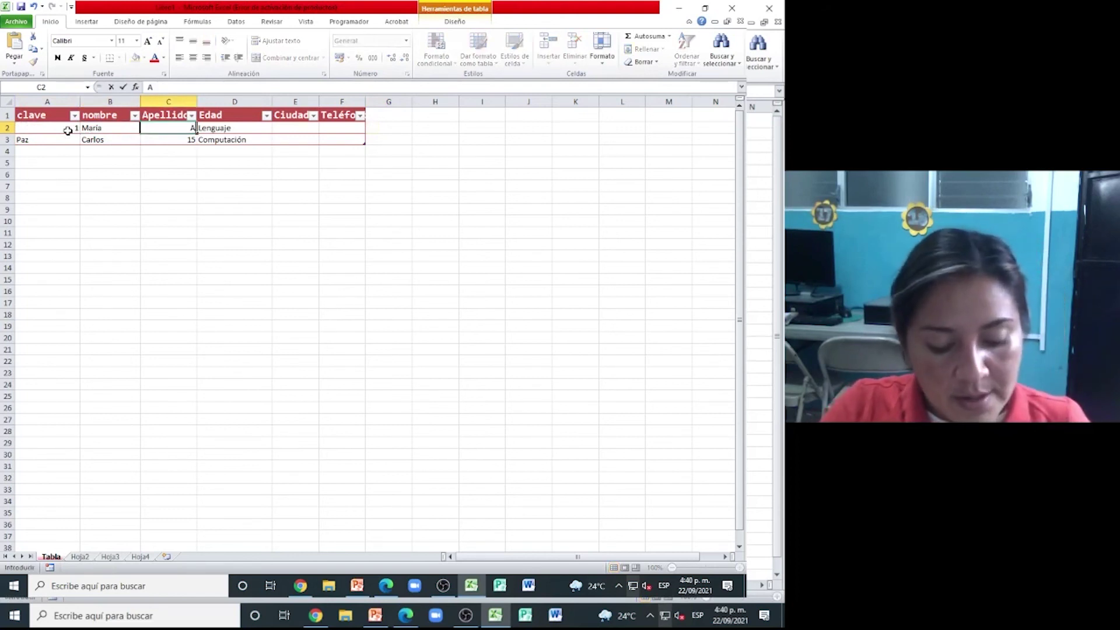
pyautogui.write('rana')
pyautogui.press('Tab')
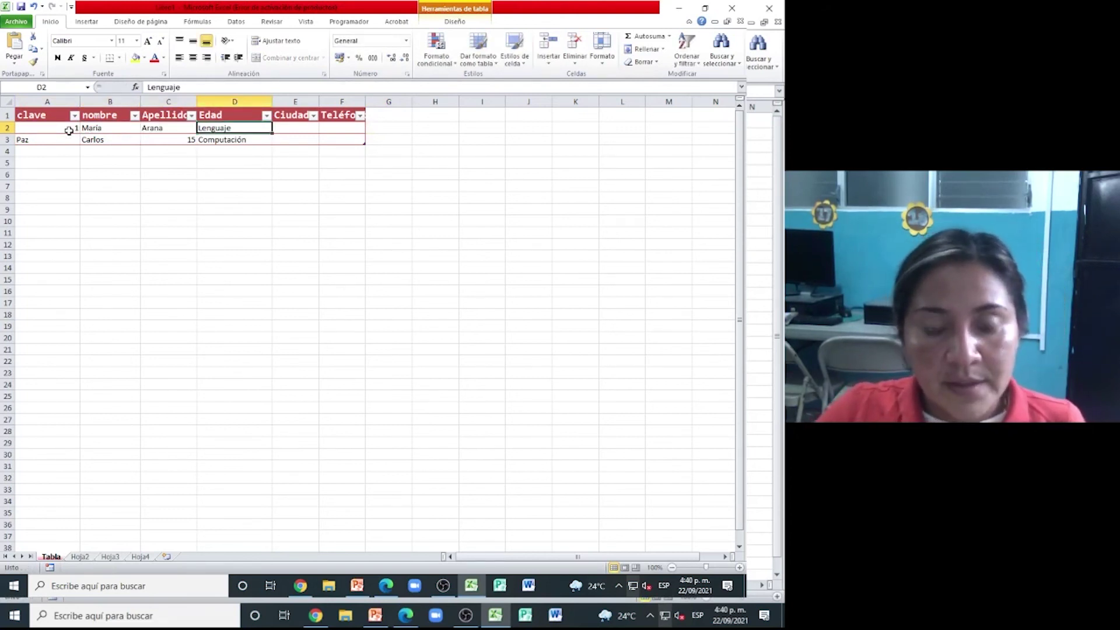
pyautogui.write('15')
pyautogui.press('Tab')
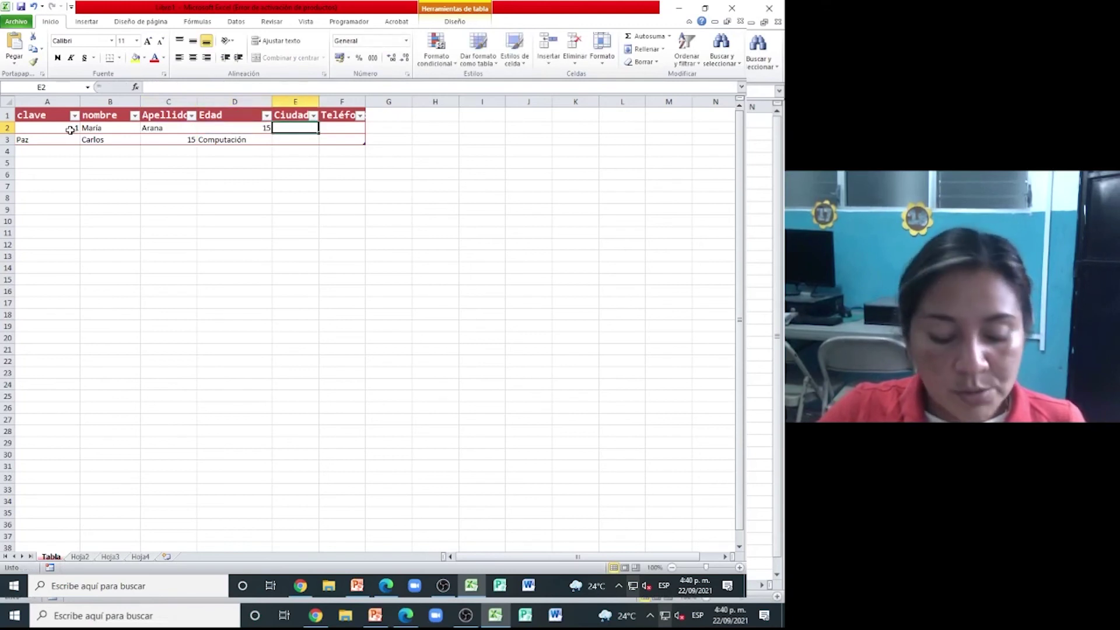
pyautogui.write('fuat')
pyautogui.press('BackSpace')
pyautogui.press('BackSpace')
pyautogui.press('BackSpace')
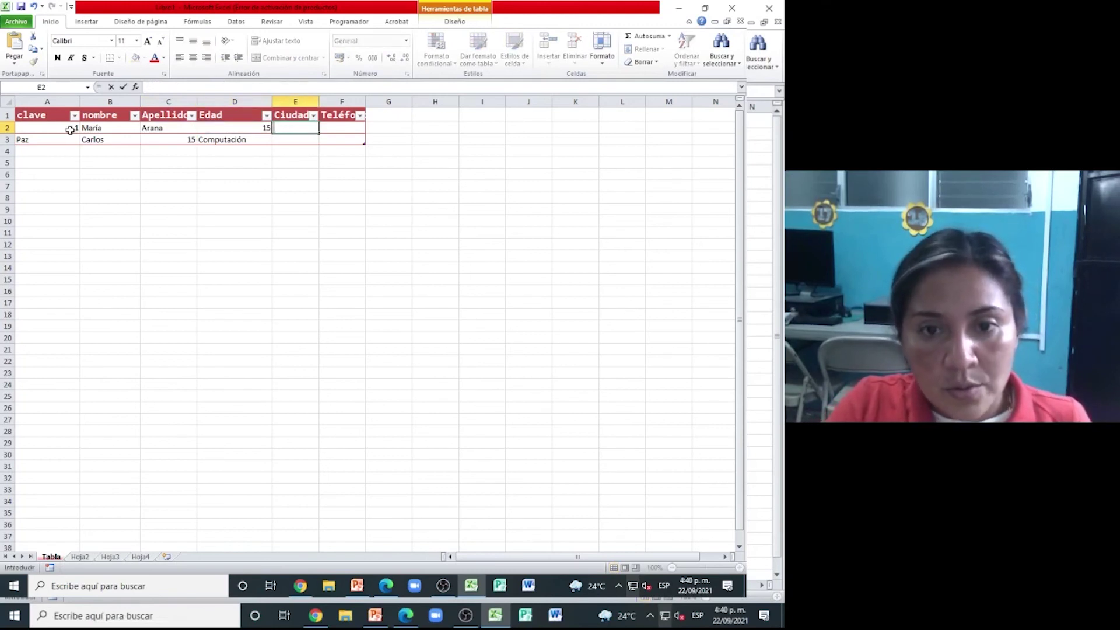
pyautogui.write('Guatemala')
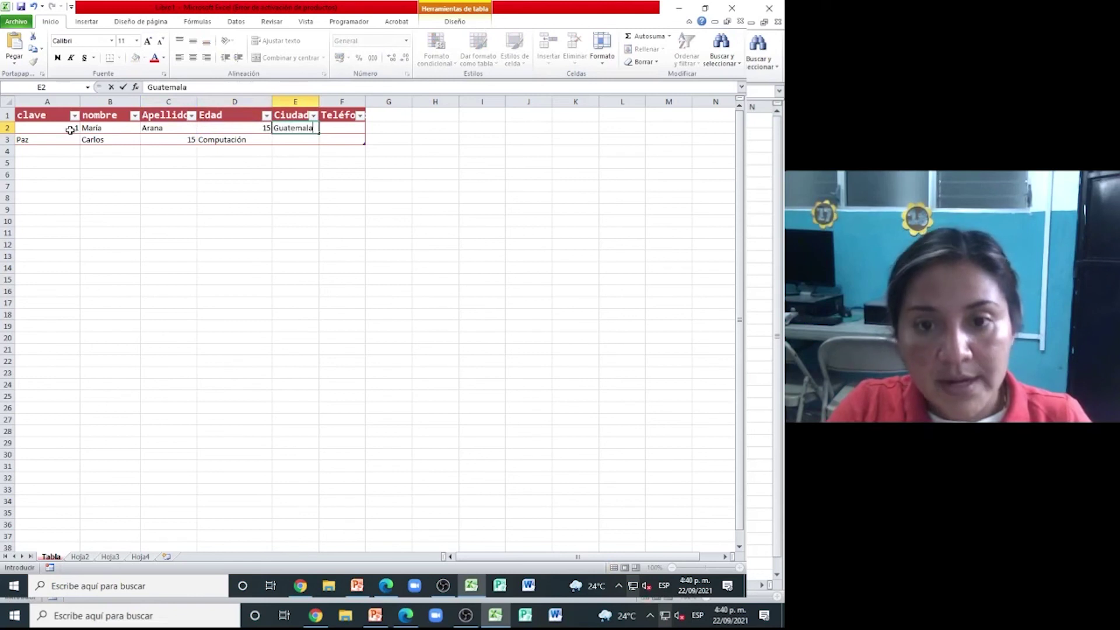
pyautogui.press('Tab')
pyautogui.write('52145')
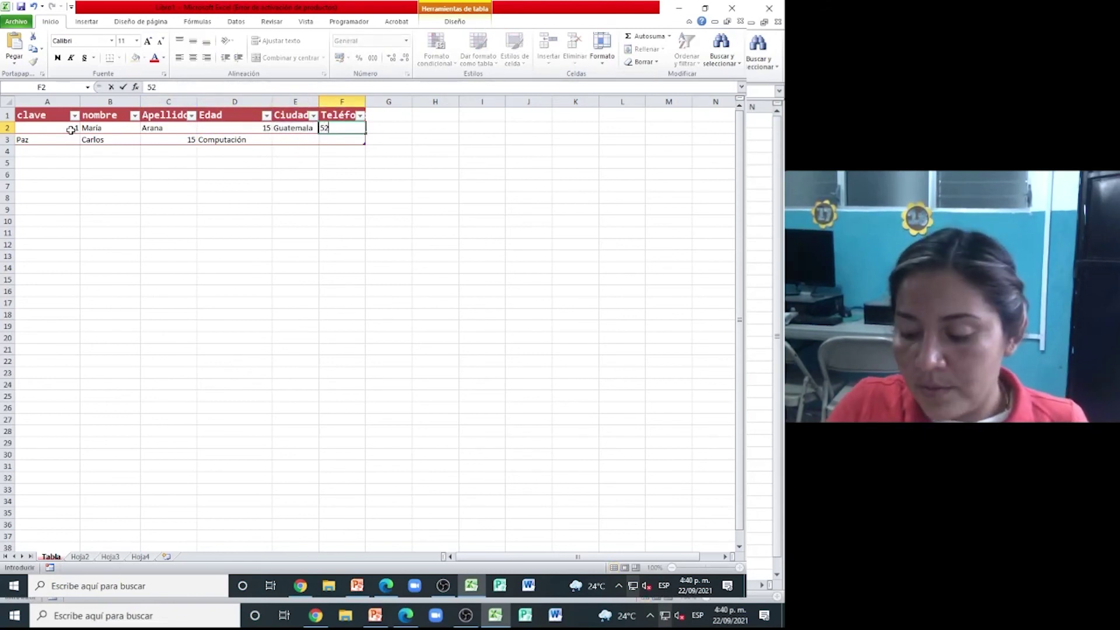
pyautogui.press('Return')
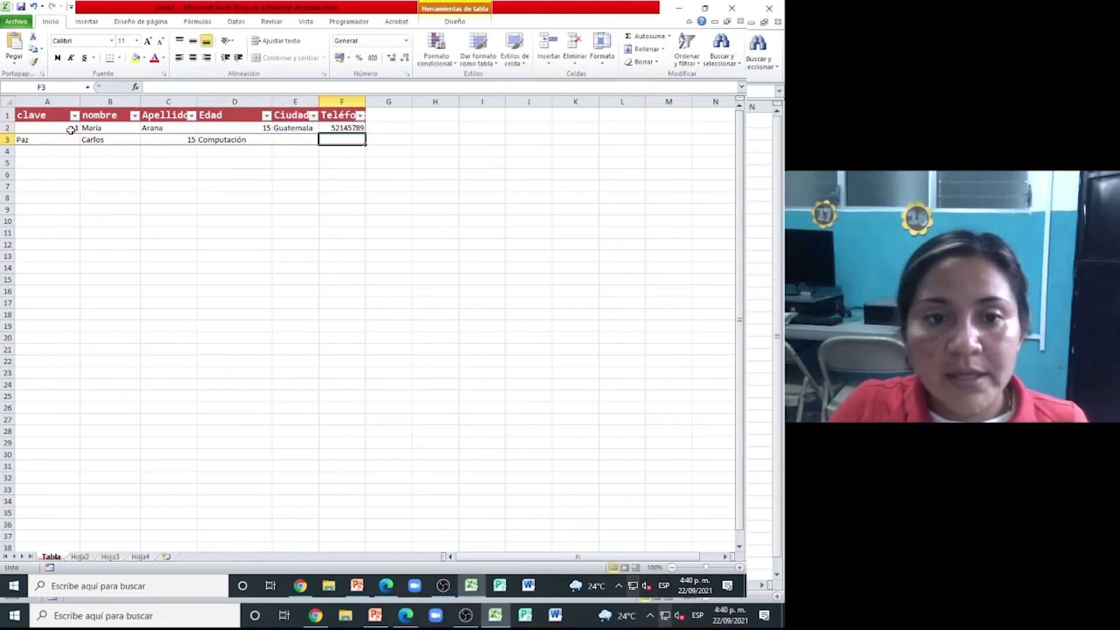
# - Rewrite row 3 as clave 2 with a surname, age 14, city Flores and a phone number
pyautogui.press('Left')
pyautogui.press('Left')
pyautogui.press('Left')
pyautogui.press('Left')
pyautogui.press('Left')
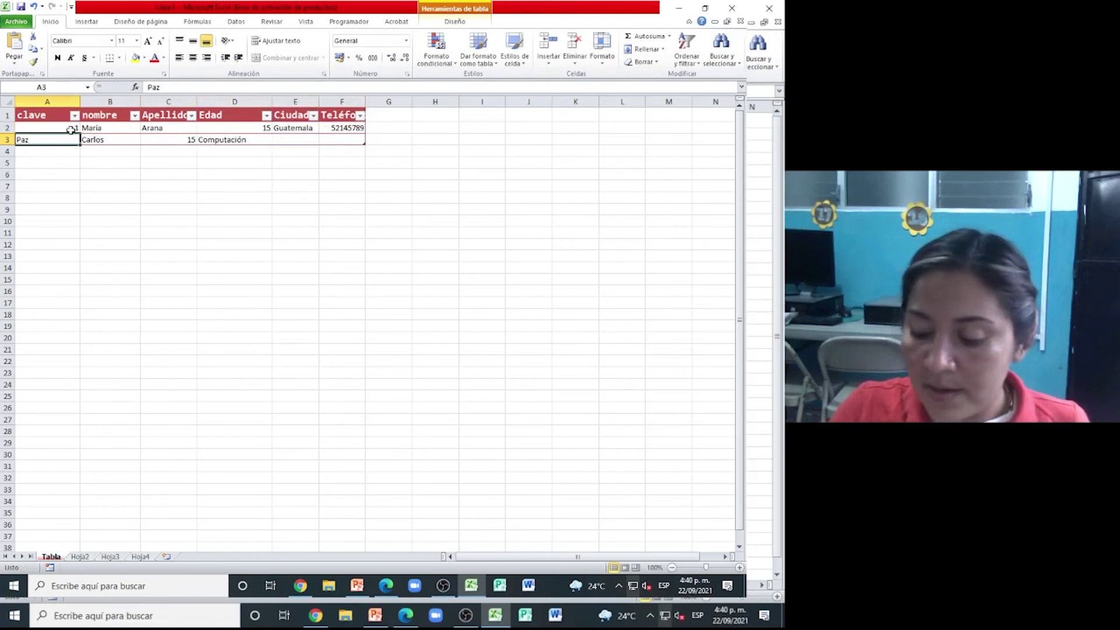
pyautogui.write('2')
pyautogui.press('Tab')
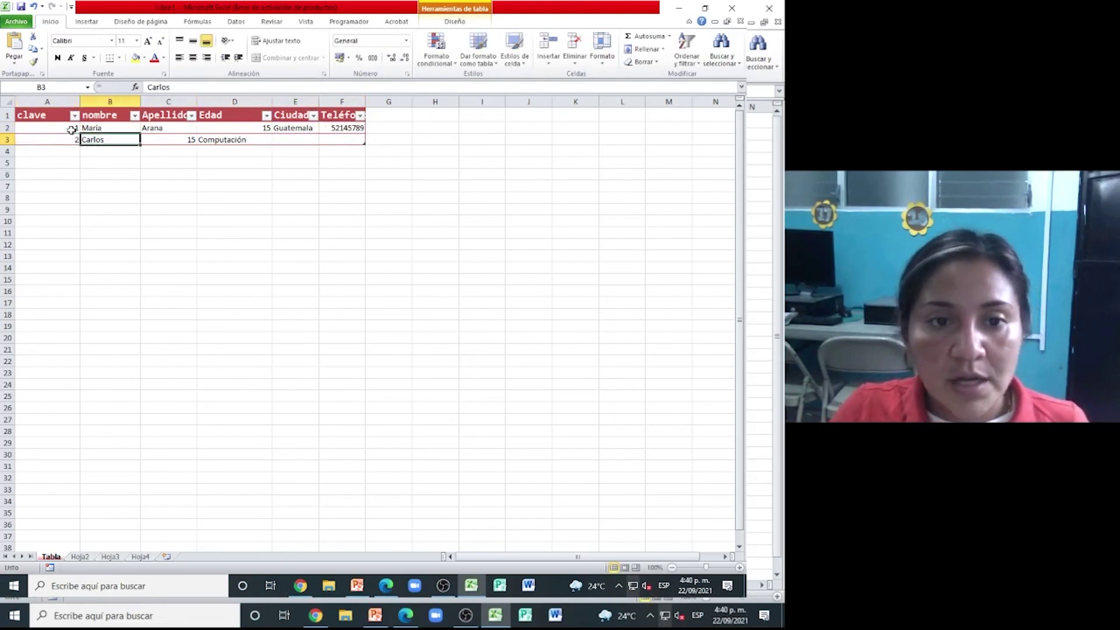
pyautogui.press('Tab')
pyautogui.write('P')
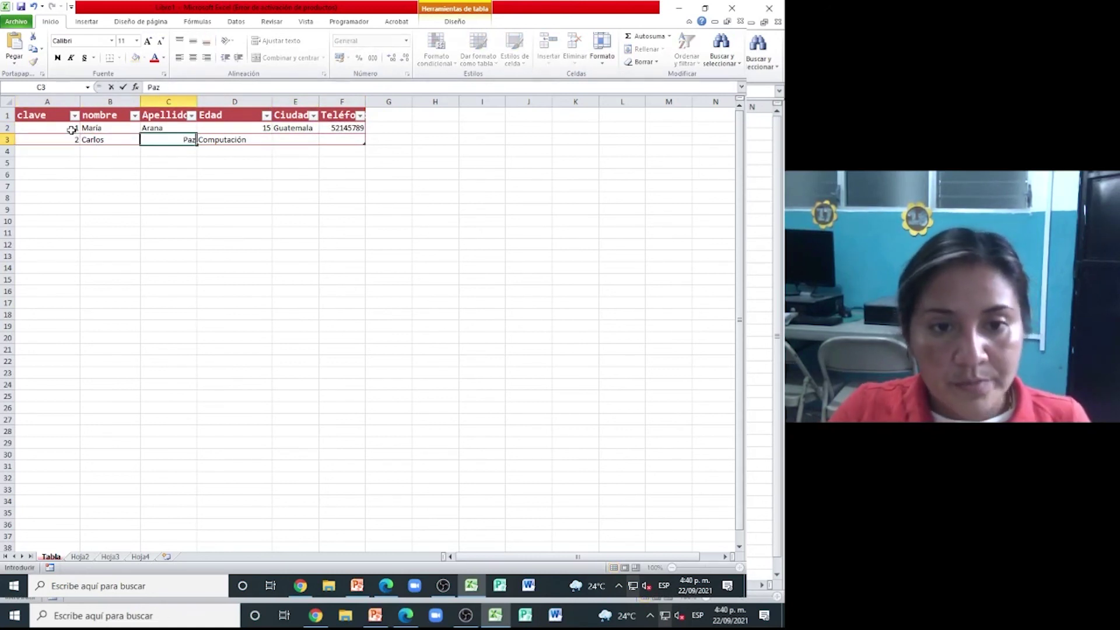
pyautogui.write('az')
pyautogui.press('Tab')
pyautogui.write('1')
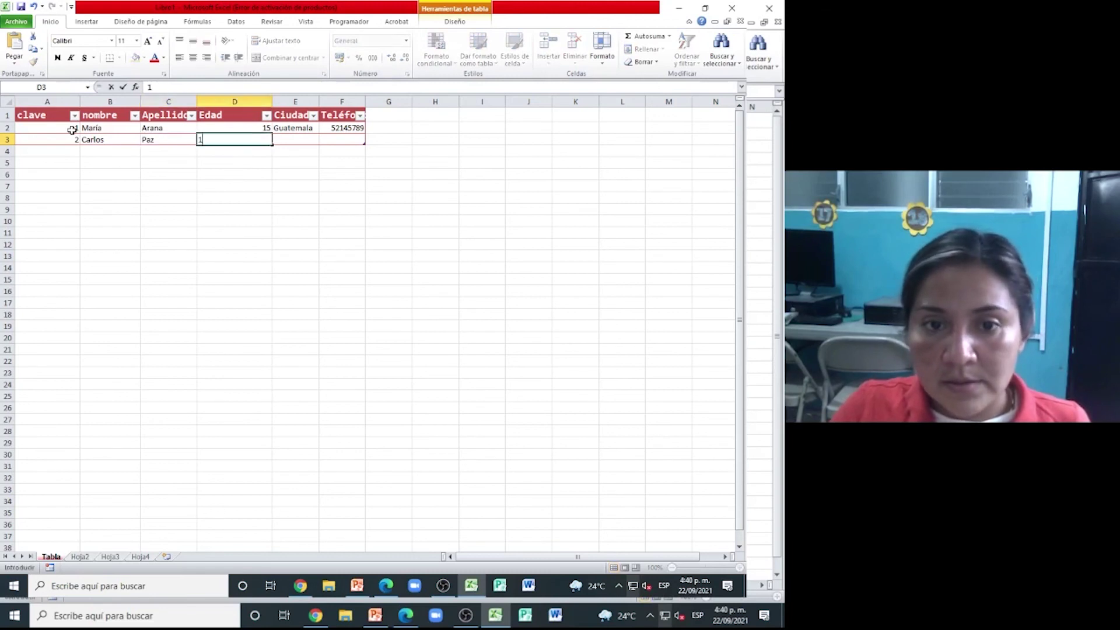
pyautogui.press('Tab')
pyautogui.write('F')
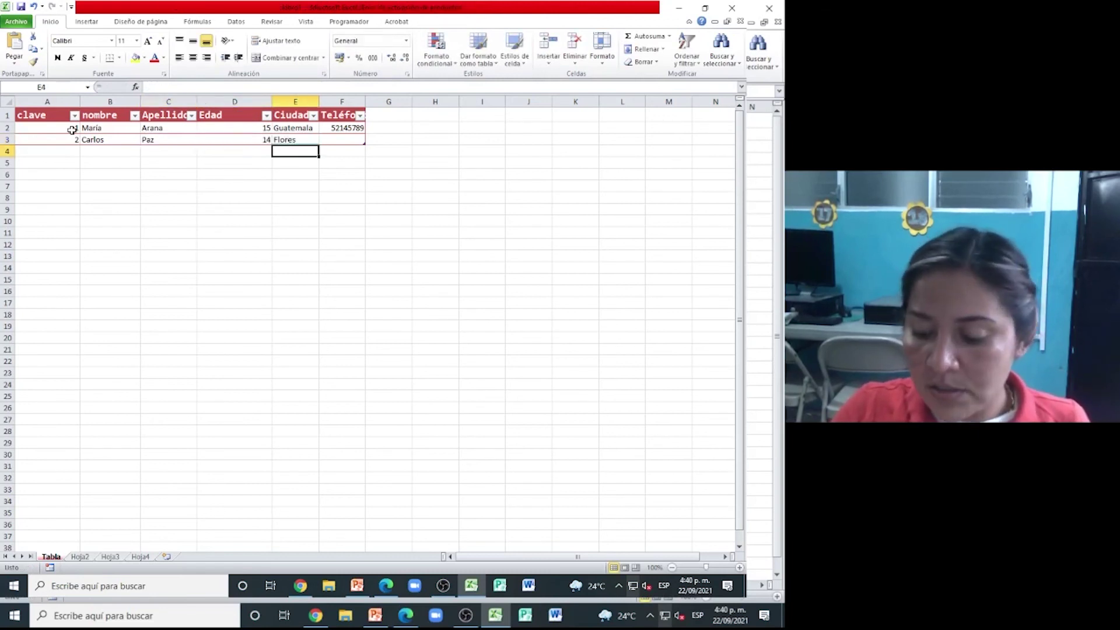
pyautogui.press('Tab')
pyautogui.write('45879')
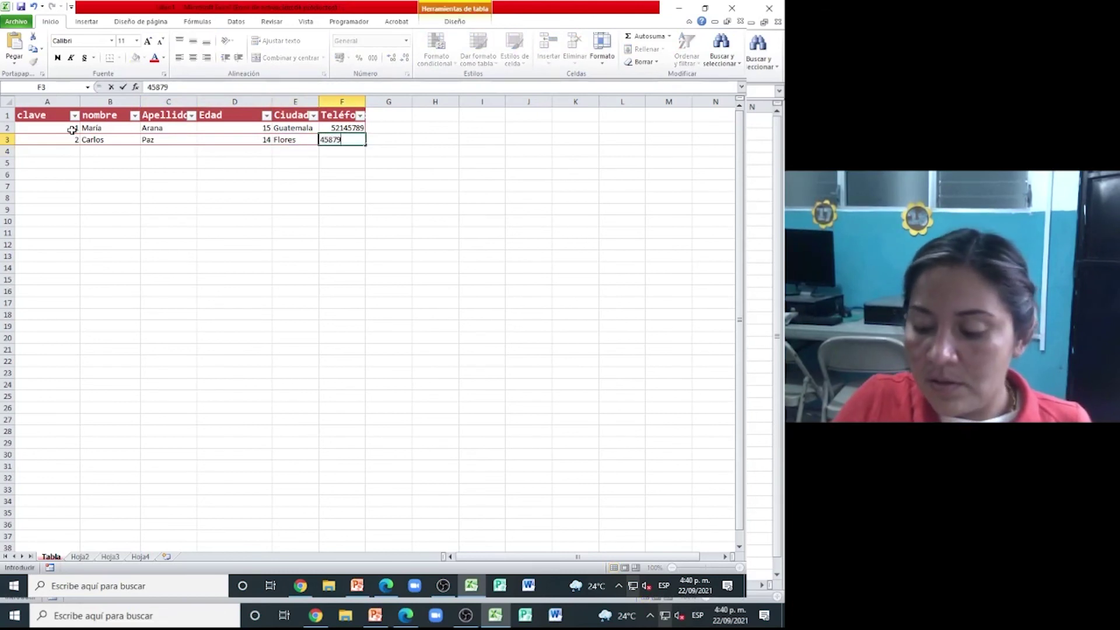
pyautogui.press('Tab')
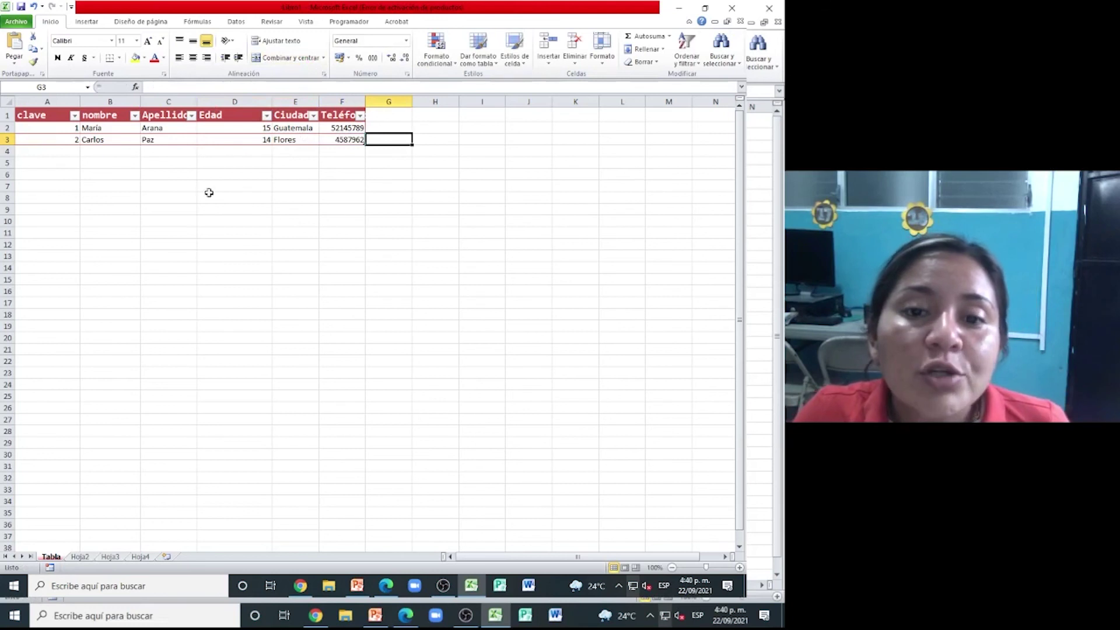
# - Sort the Tabla records by Ciudad from A to Z, placing the clave 2 Flores record first
pyautogui.click(313, 115)
pyautogui.click(206, 128)
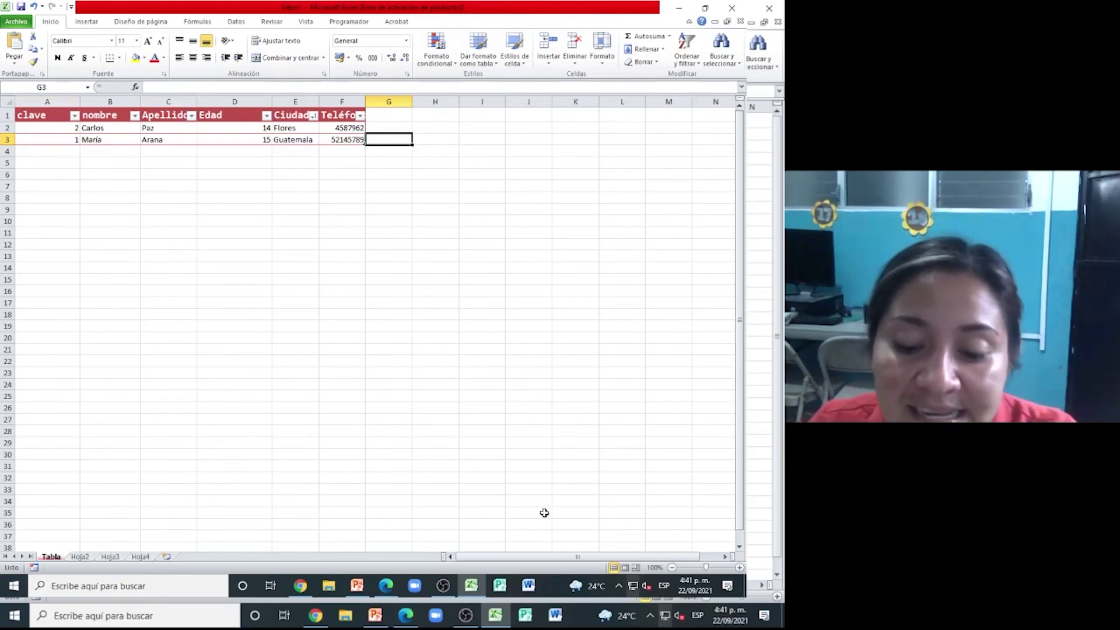
pyautogui.click(385, 586)
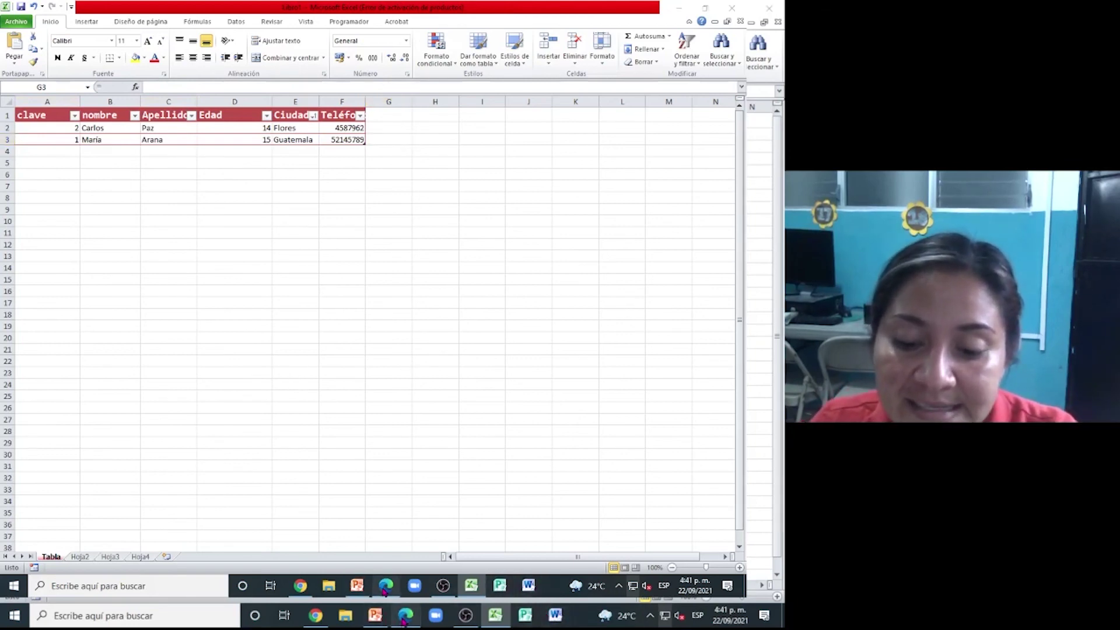
# - Scroll the exercise PDF to the end of page 4 to view the instructions and sample table
pyautogui.scroll(-5, 495, 380)
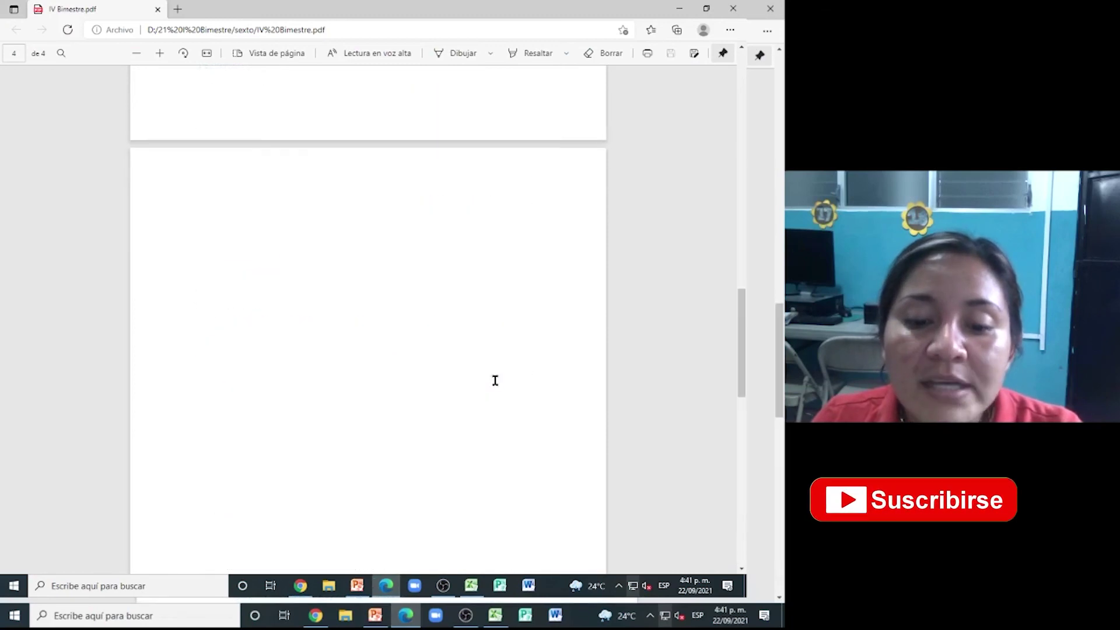
pyautogui.scroll(1, 503, 380)
pyautogui.scroll(-5, 508, 381)
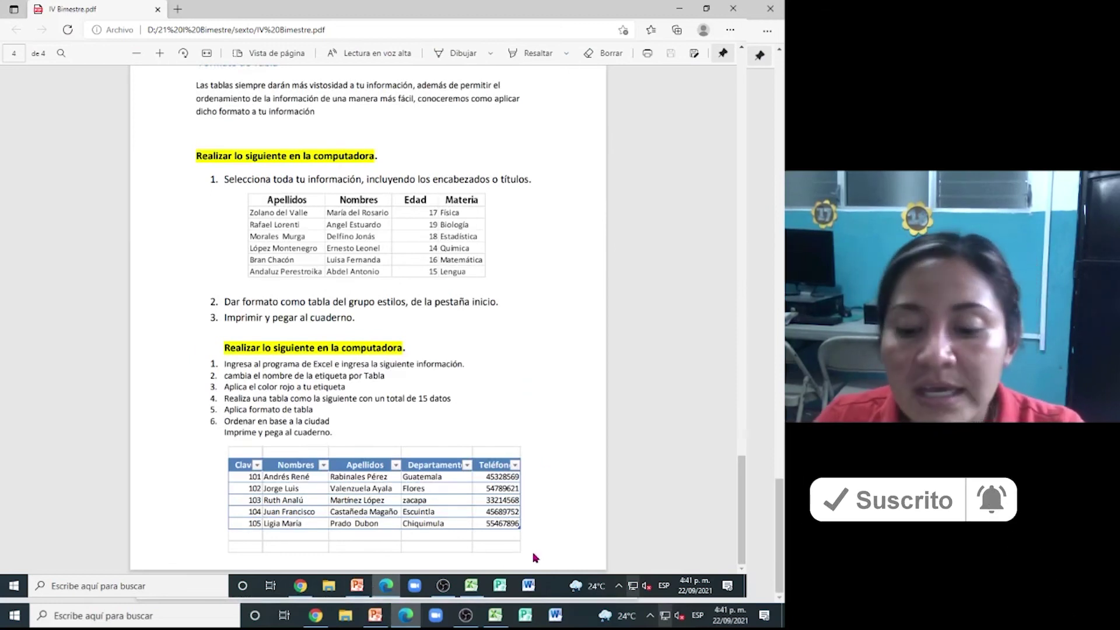
pyautogui.click(467, 617)
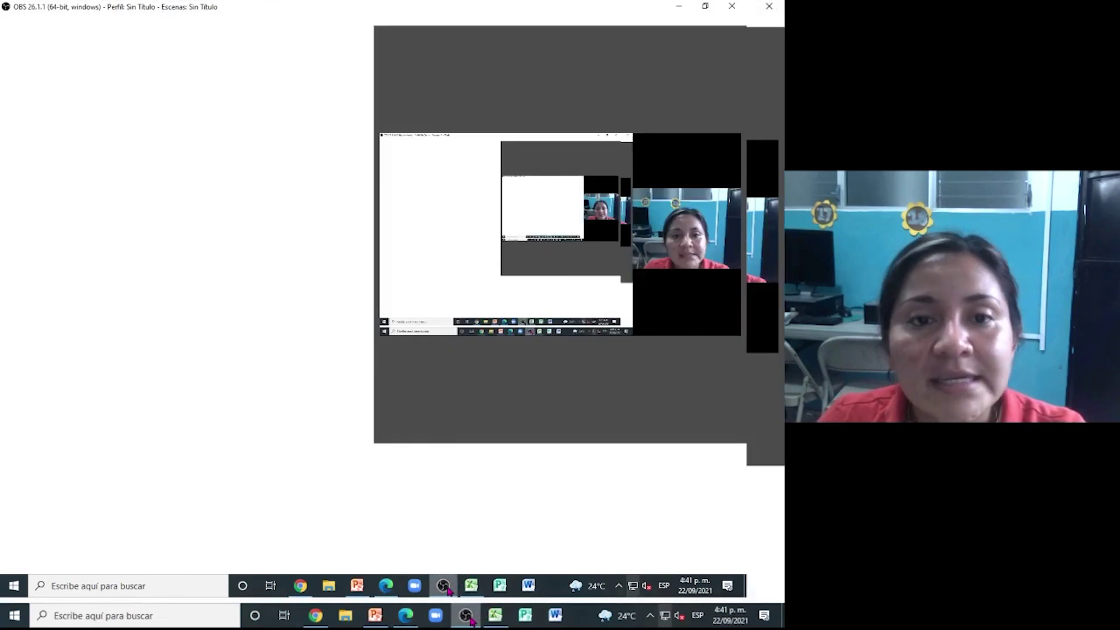